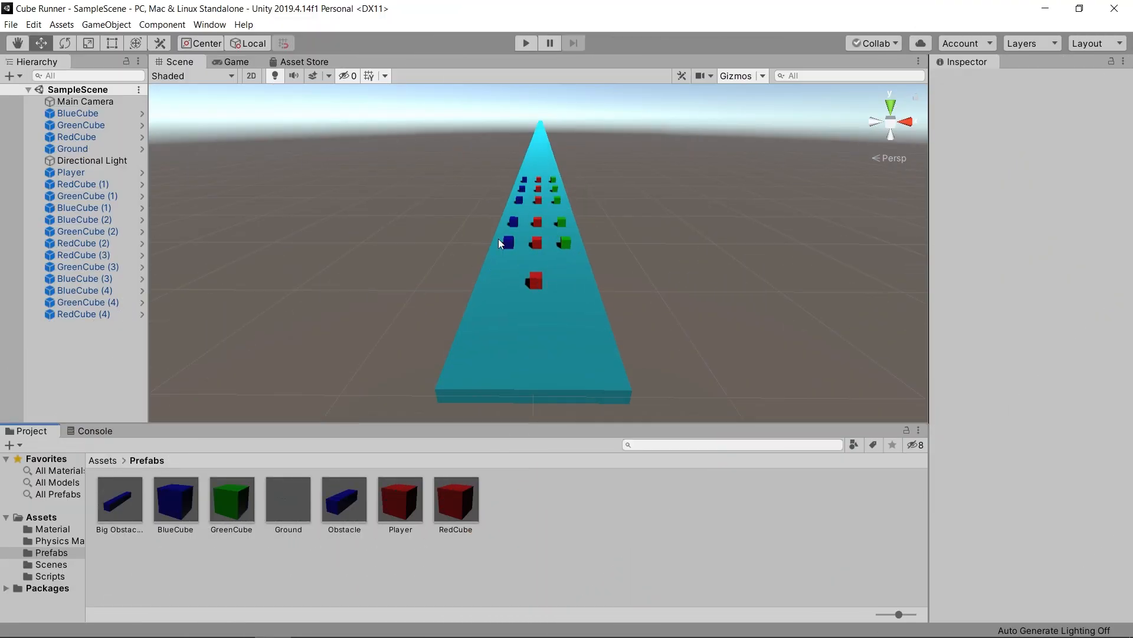
- Place one Obstacle prefab and one Big Obstacle prefab on the ground strip between the player cube and the strip's near end
{"action": "scroll", "coordinate": [558, 285], "scroll_direction": "up", "scroll_amount": 2}
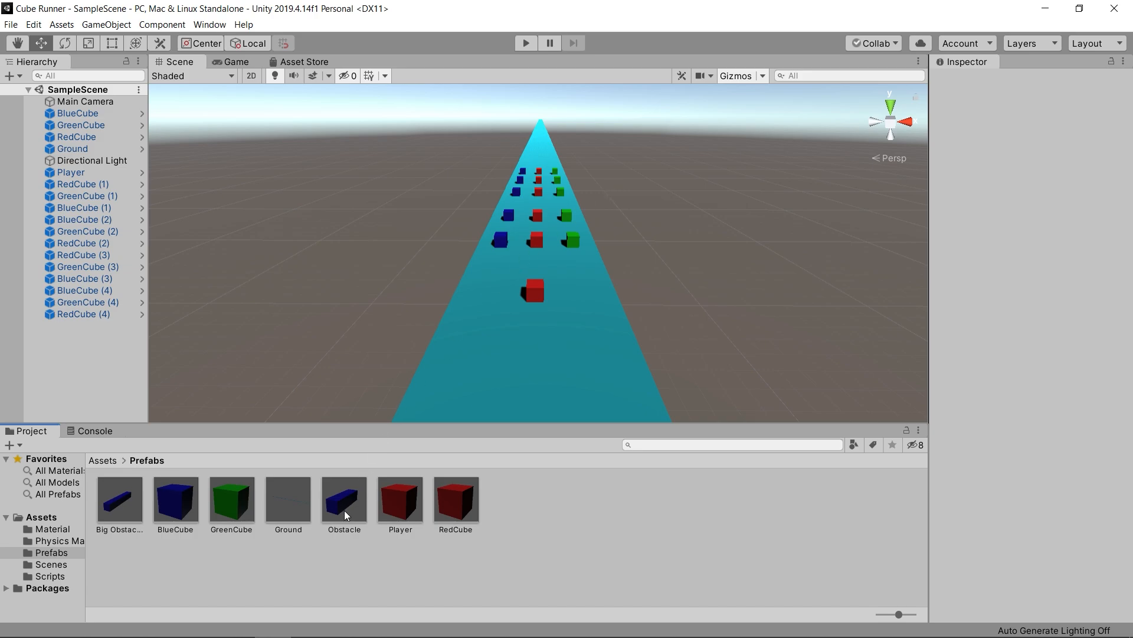
{"action": "left_click_drag", "start_coordinate": [345, 511], "coordinate": [533, 342]}
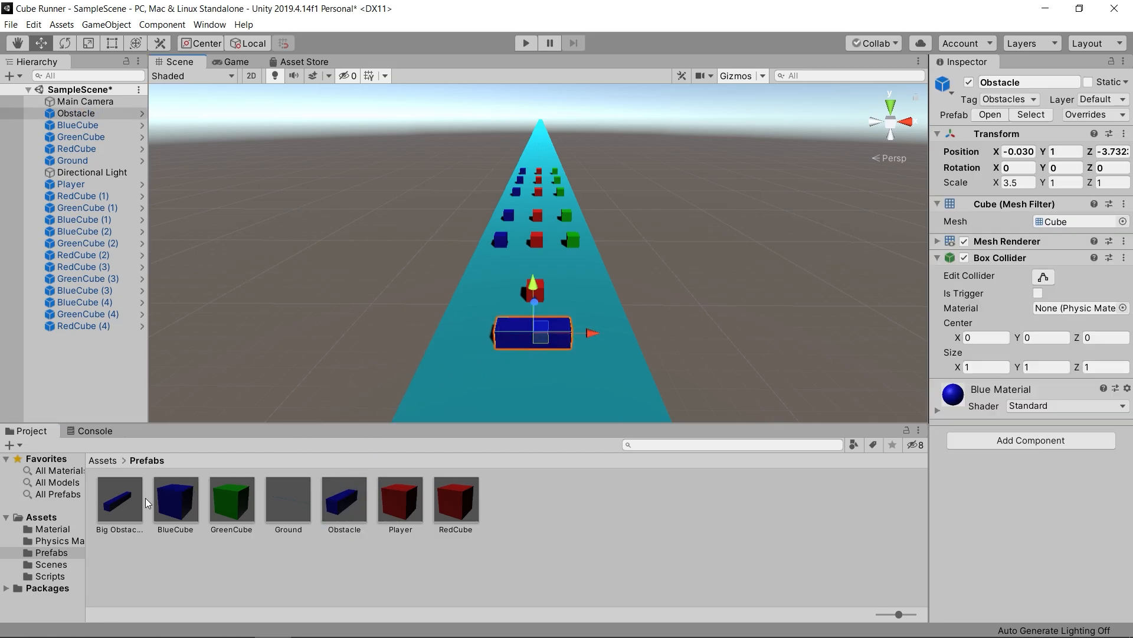
{"action": "left_click_drag", "start_coordinate": [124, 510], "coordinate": [529, 392]}
{"action": "left_click", "coordinate": [732, 332]}
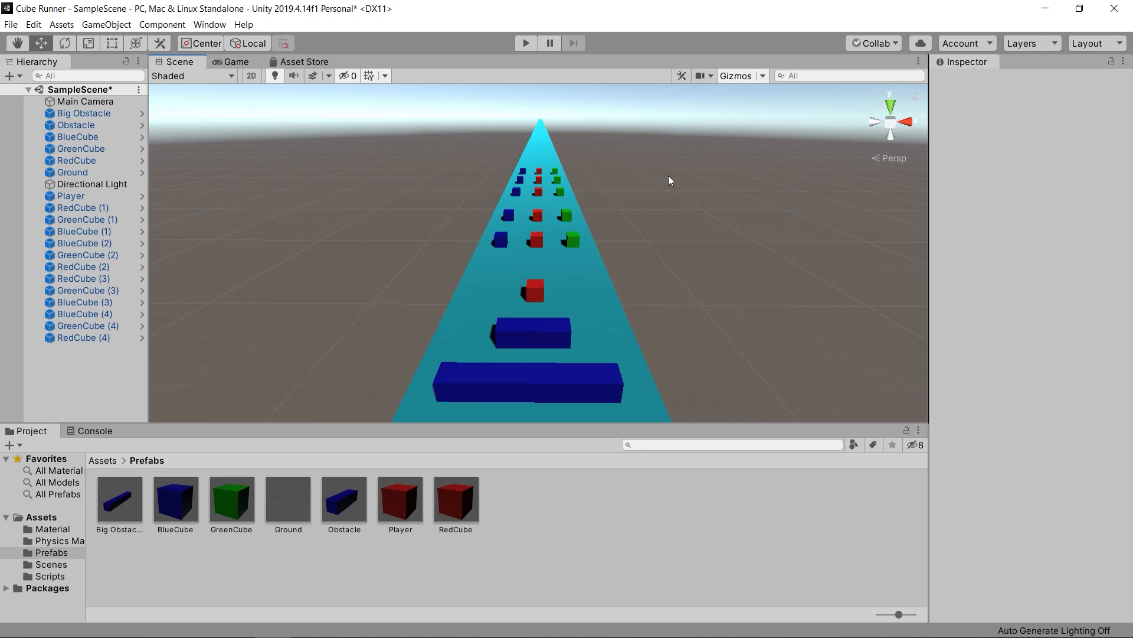
- Set the Scene view to an orthographic top view framing the near end of the track around the player
{"action": "left_click", "coordinate": [892, 110]}
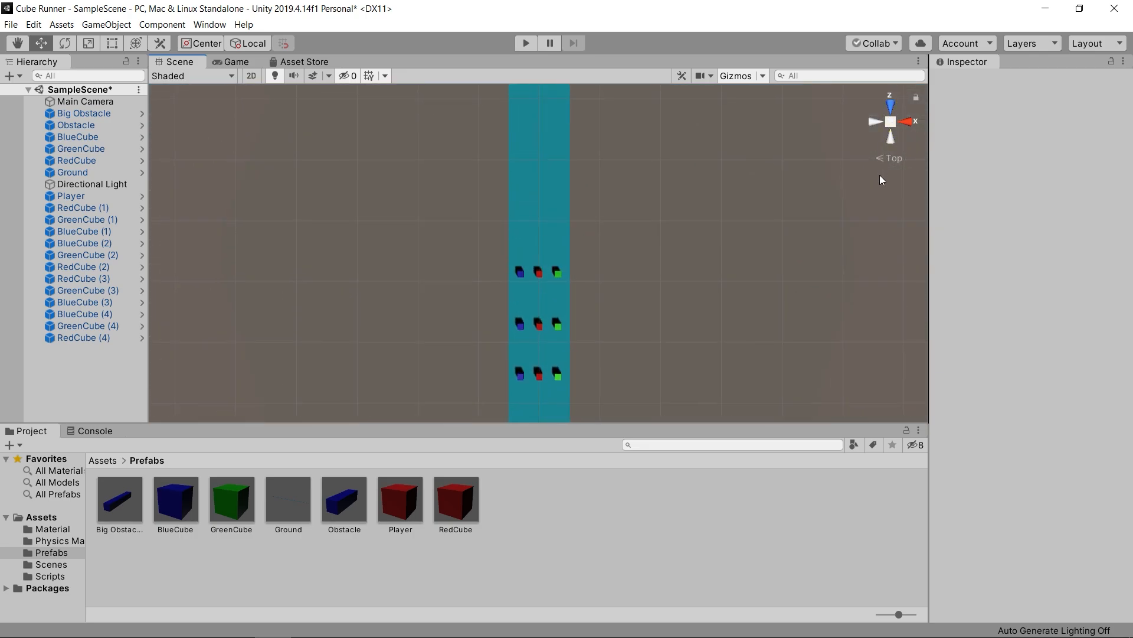
{"action": "scroll", "coordinate": [633, 272], "scroll_direction": "down", "scroll_amount": 5}
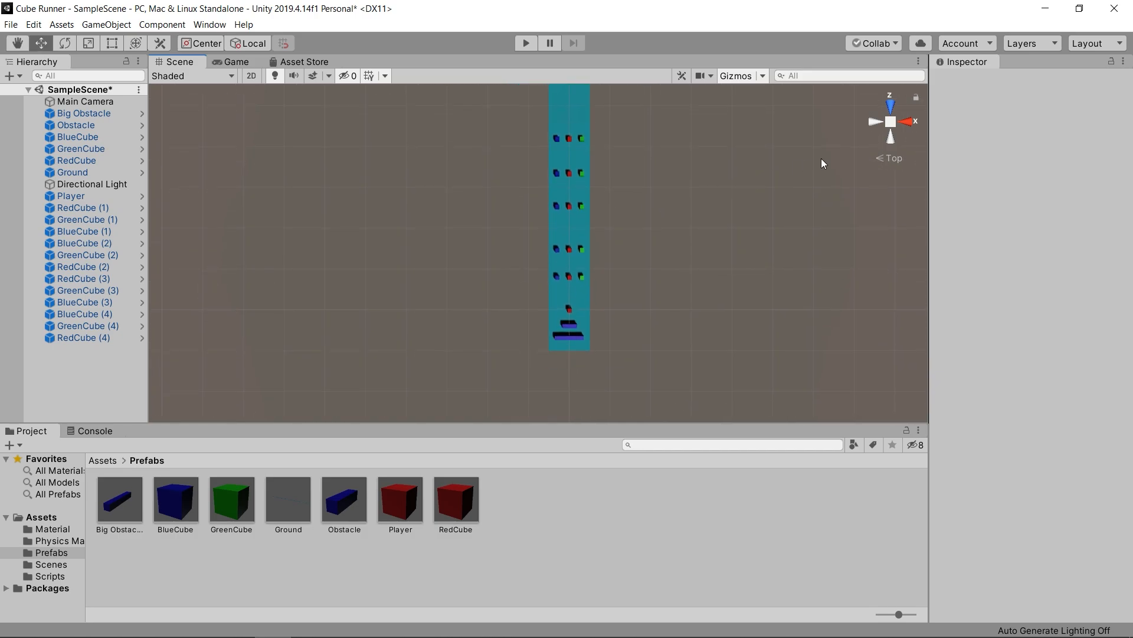
{"action": "left_click", "coordinate": [891, 124]}
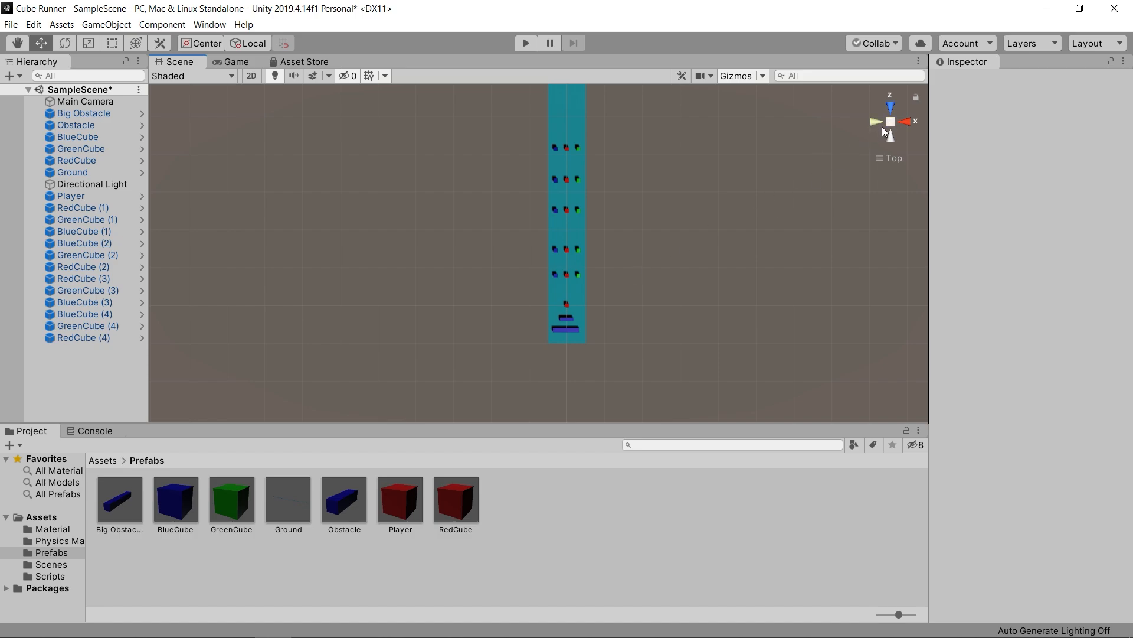
{"action": "scroll", "coordinate": [562, 284], "scroll_direction": "up", "scroll_amount": 3}
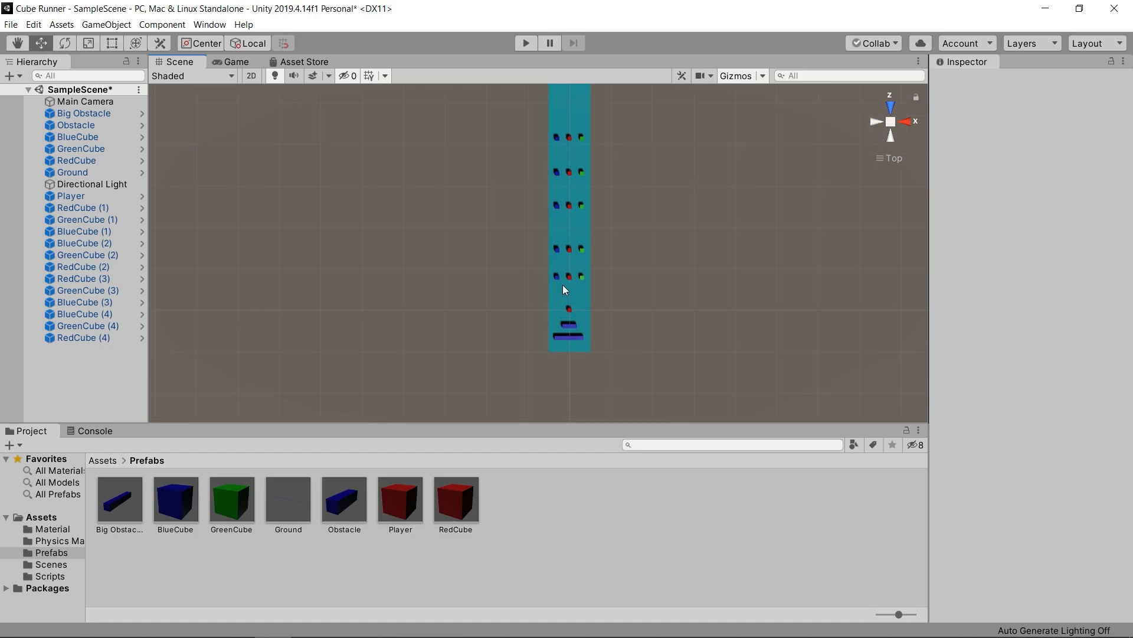
{"action": "scroll", "coordinate": [561, 284], "scroll_direction": "up", "scroll_amount": 7}
{"action": "middle_click_drag", "start_coordinate": [598, 297], "coordinate": [554, 217]}
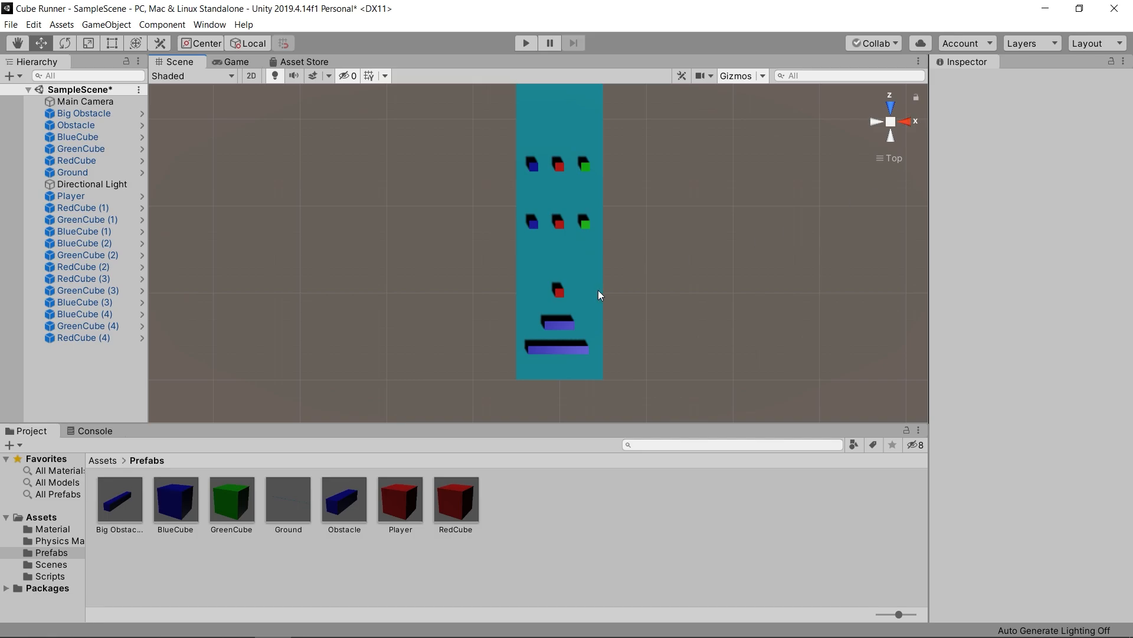
- Delete the four farther rows of blue, red and green cubes, keeping only the row nearest the player
{"action": "left_click", "coordinate": [561, 295]}
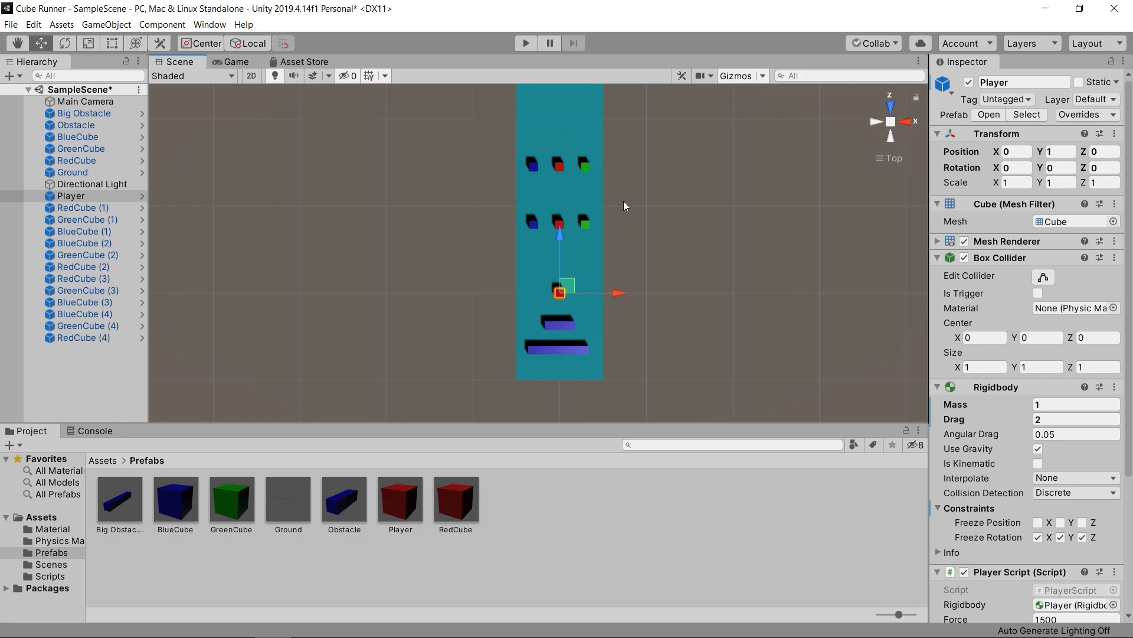
{"action": "scroll", "coordinate": [628, 191], "scroll_direction": "down", "scroll_amount": 5}
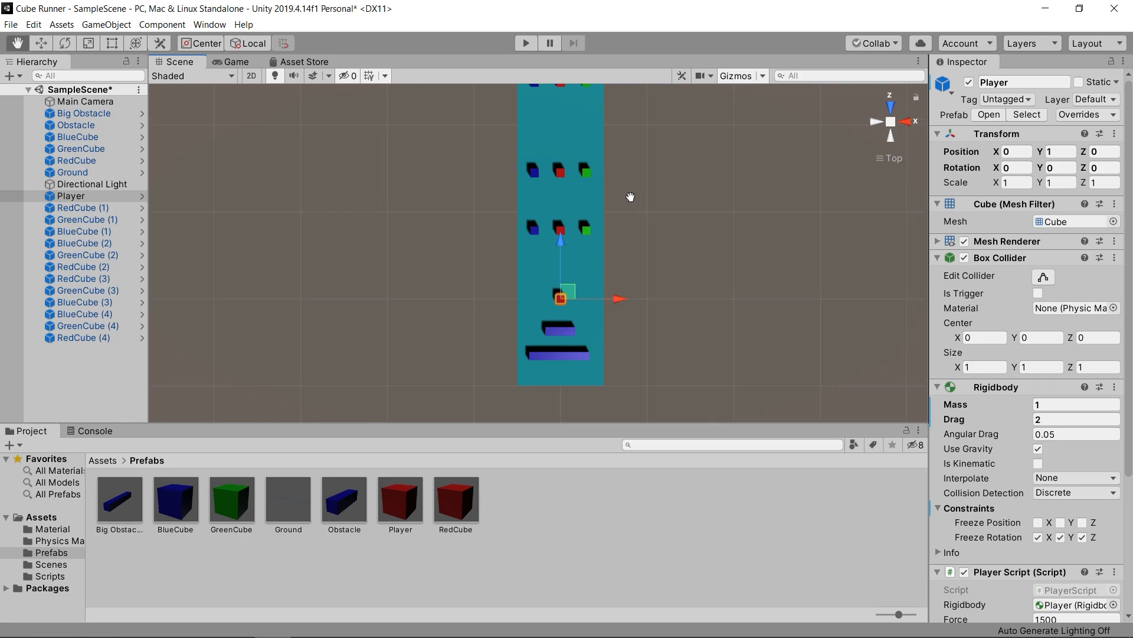
{"action": "middle_click_drag", "start_coordinate": [631, 224], "coordinate": [636, 235]}
{"action": "left_click", "coordinate": [639, 225]}
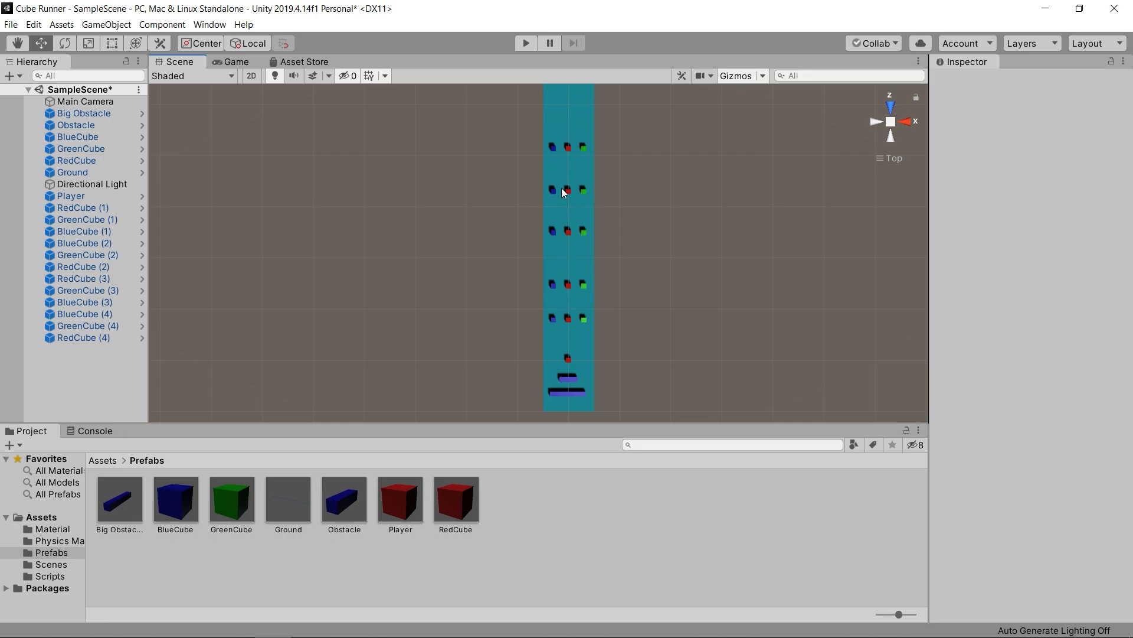
{"action": "left_click_drag", "start_coordinate": [534, 142], "coordinate": [624, 293]}
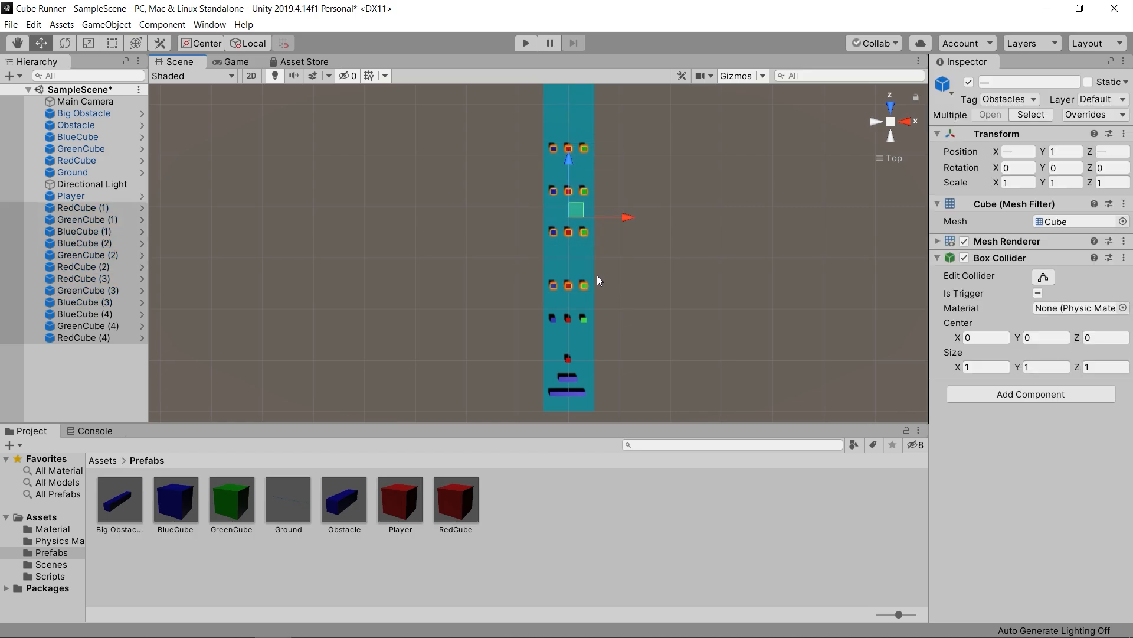
{"action": "key", "text": "Delete"}
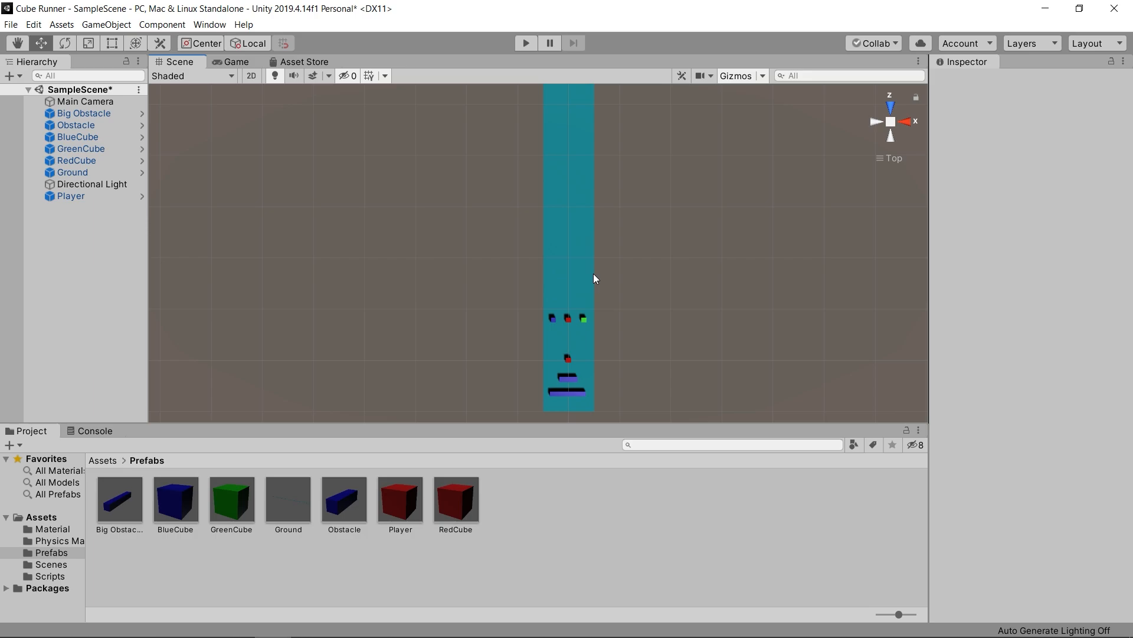
{"action": "middle_click_drag", "start_coordinate": [587, 297], "coordinate": [542, 250]}
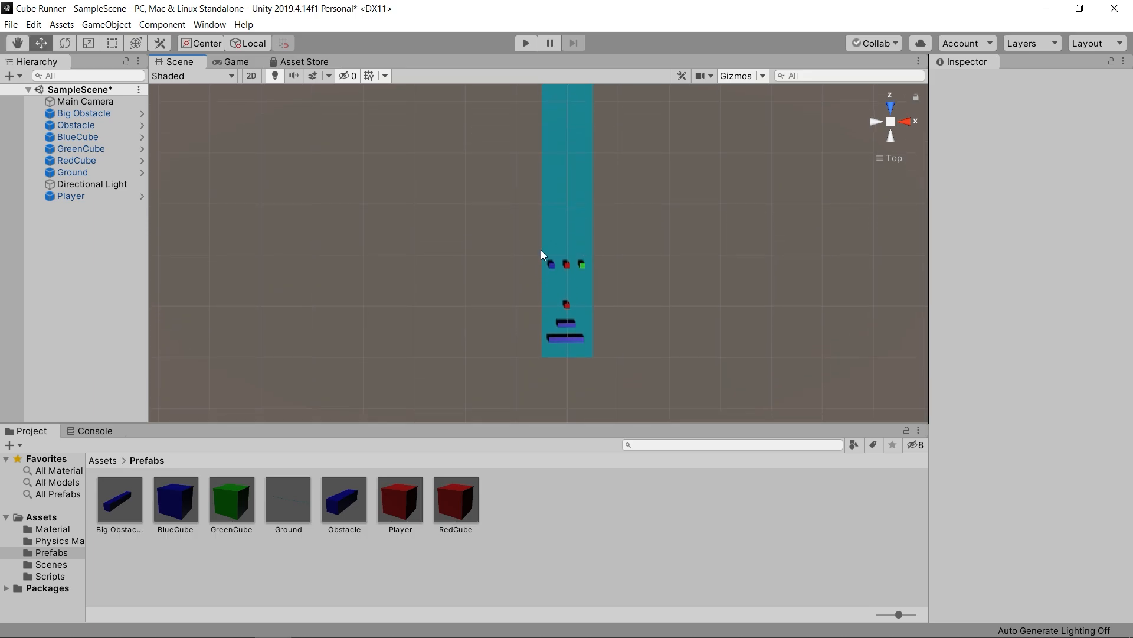
{"action": "scroll", "coordinate": [575, 282], "scroll_direction": "up", "scroll_amount": 3}
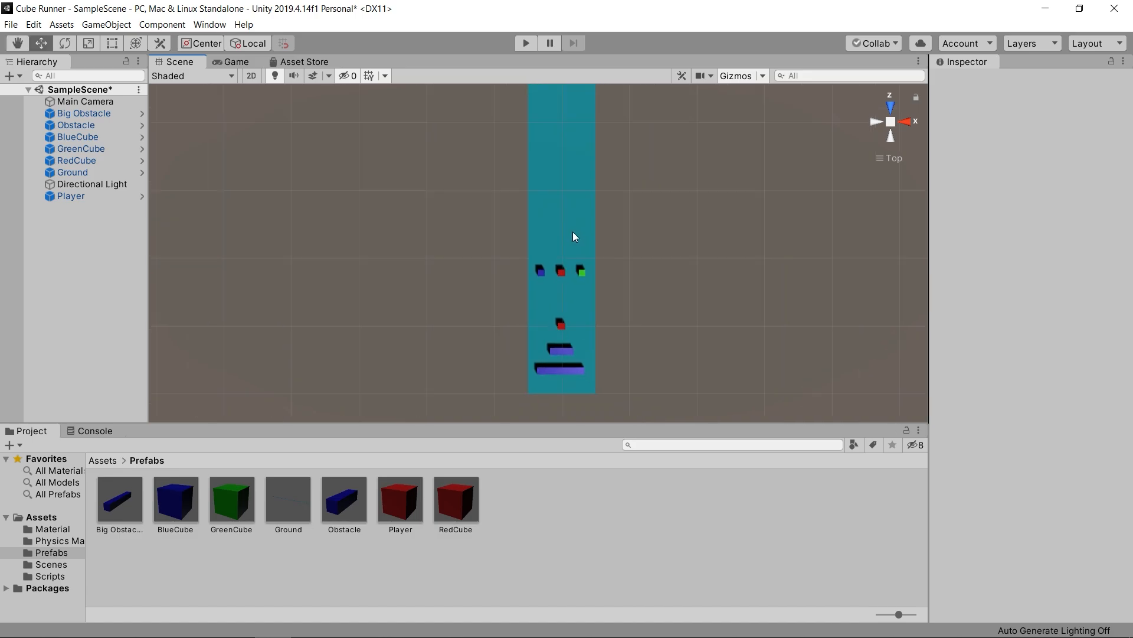
{"action": "left_click_drag", "start_coordinate": [528, 262], "coordinate": [607, 287]}
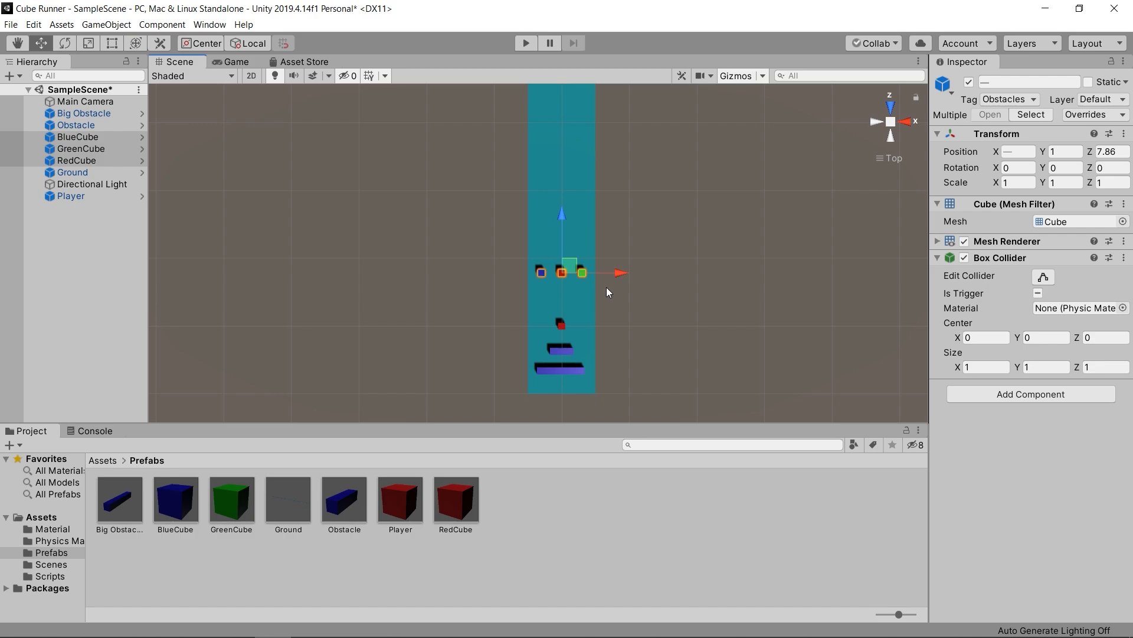
{"action": "left_click", "coordinate": [647, 260]}
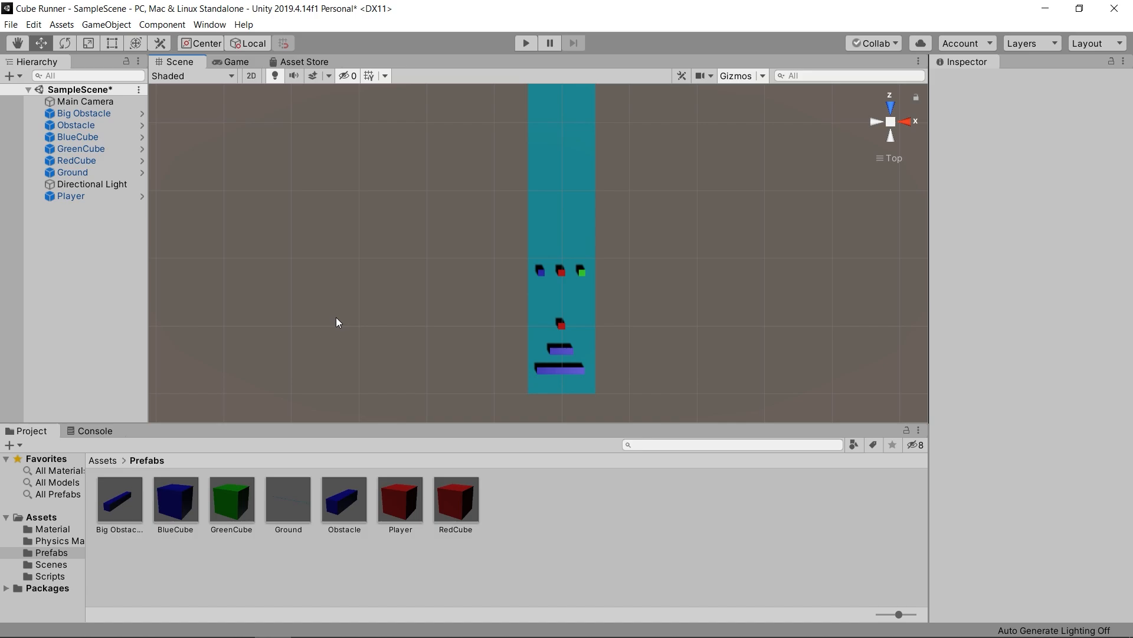
- Set the Move increment in the grid and snap settings to 1
{"action": "left_click", "coordinate": [33, 25]}
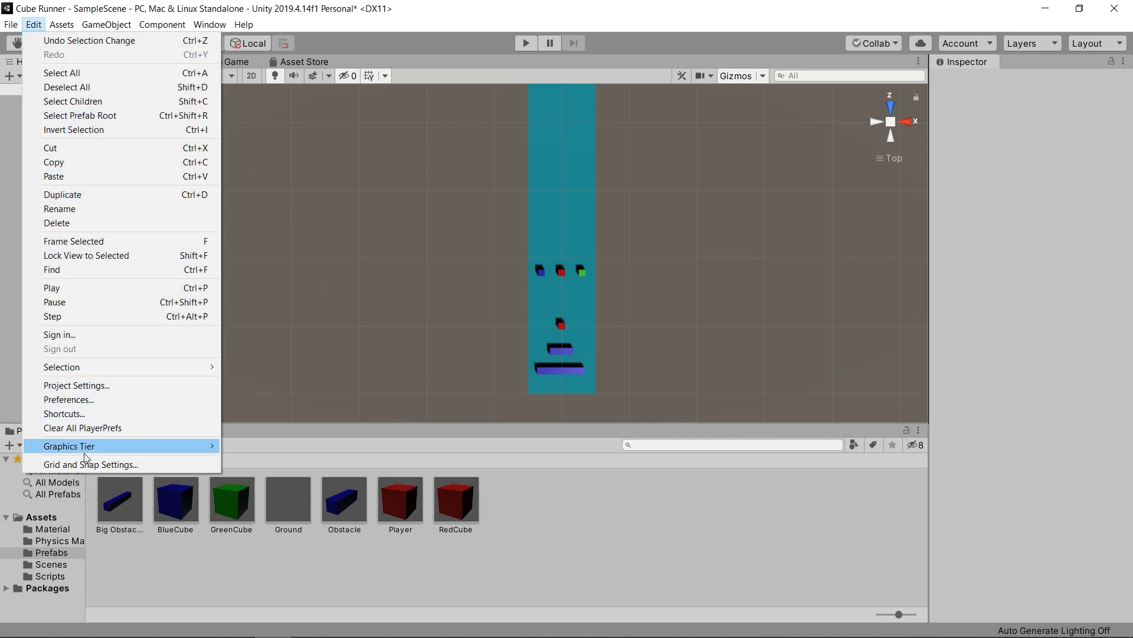
{"action": "left_click", "coordinate": [94, 464]}
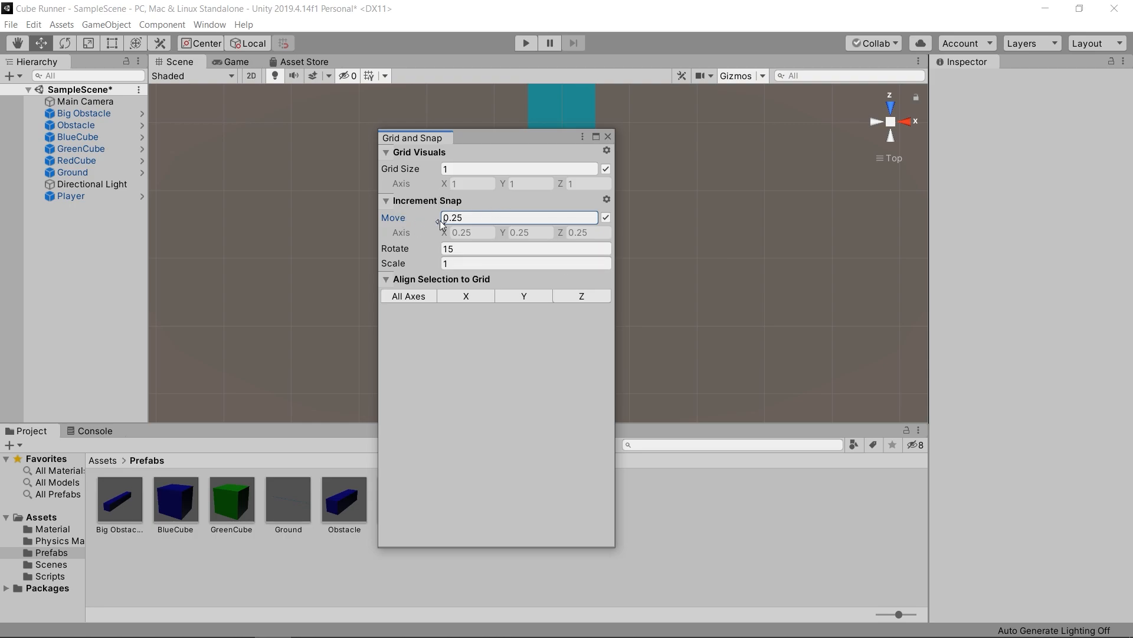
{"action": "left_click_drag", "start_coordinate": [444, 220], "coordinate": [470, 217]}
{"action": "type", "text": "1"}
{"action": "left_click", "coordinate": [608, 136]}
- Duplicate the remaining row of blue, red and green cubes and move the copy farther along the track away from the player
{"action": "scroll", "coordinate": [587, 305], "scroll_direction": "up", "scroll_amount": 2}
{"action": "middle_click_drag", "start_coordinate": [589, 303], "coordinate": [575, 306]}
{"action": "scroll", "coordinate": [575, 306], "scroll_direction": "down", "scroll_amount": 4}
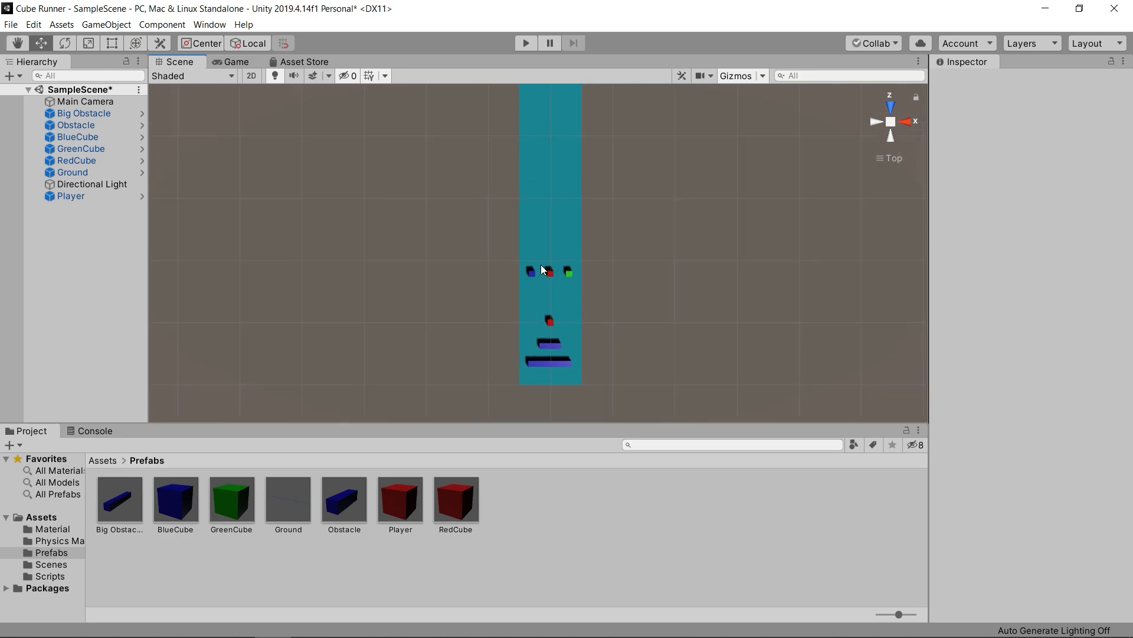
{"action": "left_click_drag", "start_coordinate": [559, 275], "coordinate": [608, 289]}
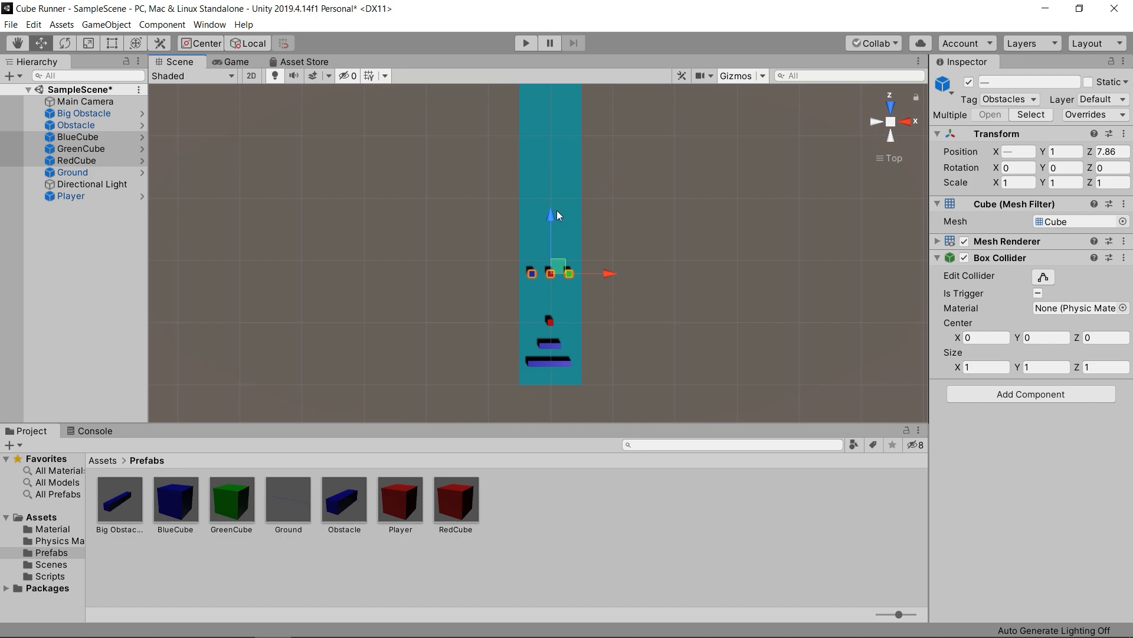
{"action": "key", "text": "ctrl+d"}
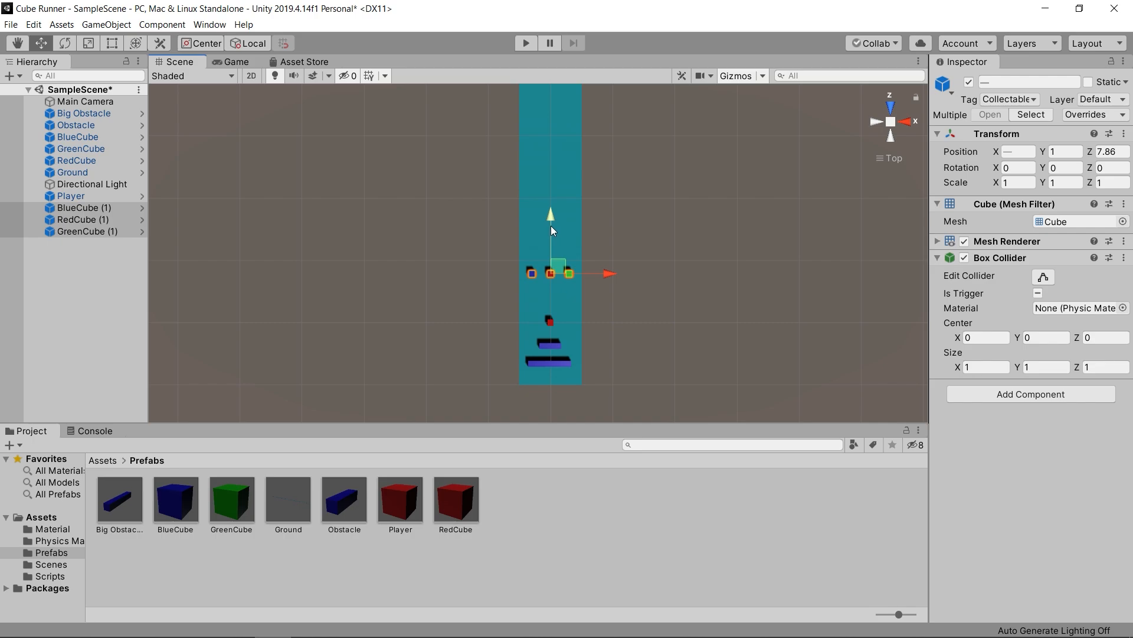
{"action": "left_click_drag", "start_coordinate": [551, 226], "coordinate": [550, 210]}
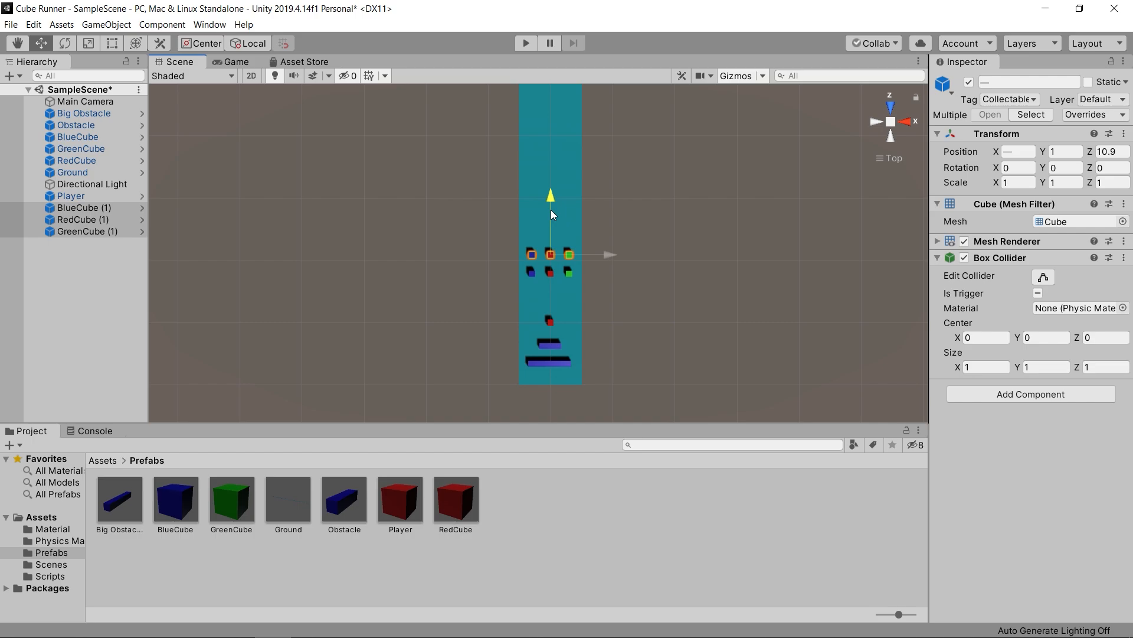
{"action": "left_click_drag", "start_coordinate": [552, 212], "coordinate": [549, 113]}
- Duplicate the cube row three more times, spacing the copies evenly along the track with the farthest at Z 31.9
{"action": "key", "text": "ctrl+d"}
{"action": "key", "text": "ctrl+d"}
{"action": "scroll", "coordinate": [582, 136], "scroll_direction": "down", "scroll_amount": 2}
{"action": "key", "text": "ctrl+d"}
{"action": "left_click_drag", "start_coordinate": [549, 152], "coordinate": [549, 120]}
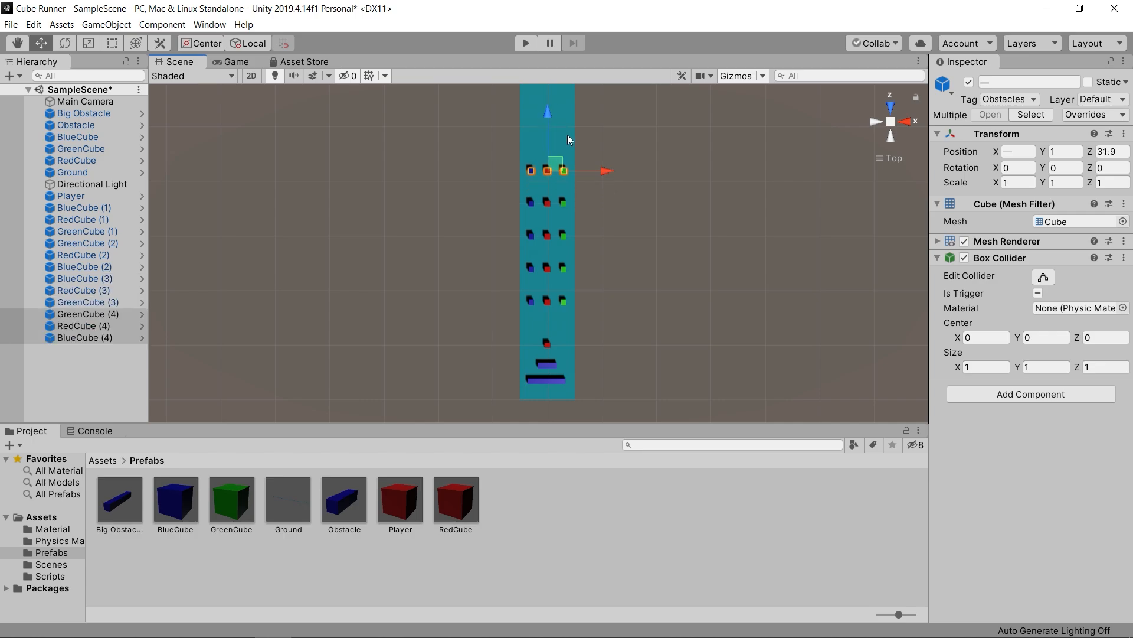
{"action": "left_click", "coordinate": [598, 145]}
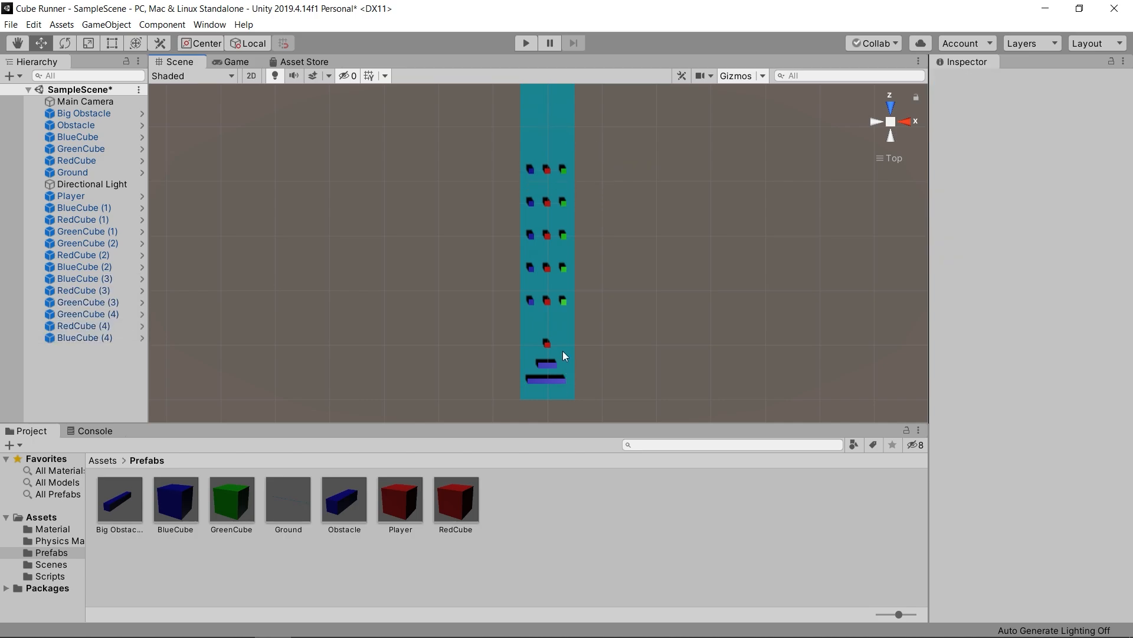
- Move the Big Obstacle beyond the farthest cube row, flush with the track's left edge, at X -1.4 and Z 38.1
{"action": "left_click", "coordinate": [551, 379]}
{"action": "left_click", "coordinate": [551, 380]}
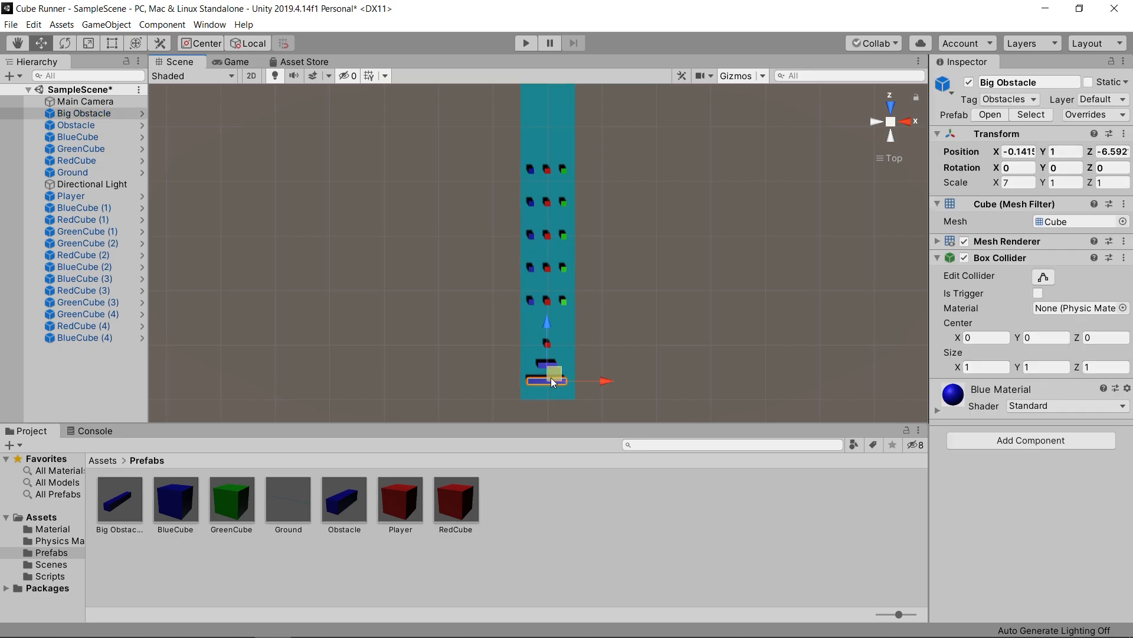
{"action": "left_click_drag", "start_coordinate": [551, 330], "coordinate": [602, 129]}
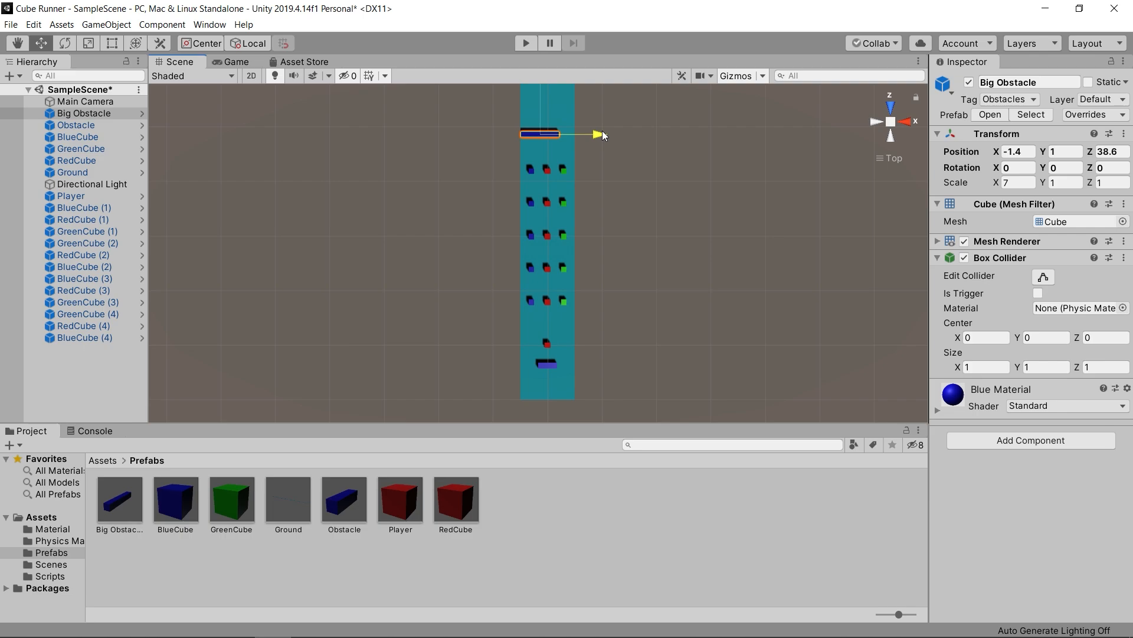
{"action": "left_click_drag", "start_coordinate": [538, 88], "coordinate": [540, 91]}
{"action": "scroll", "coordinate": [637, 203], "scroll_direction": "down", "scroll_amount": 4}
{"action": "middle_click_drag", "start_coordinate": [636, 182], "coordinate": [635, 207]}
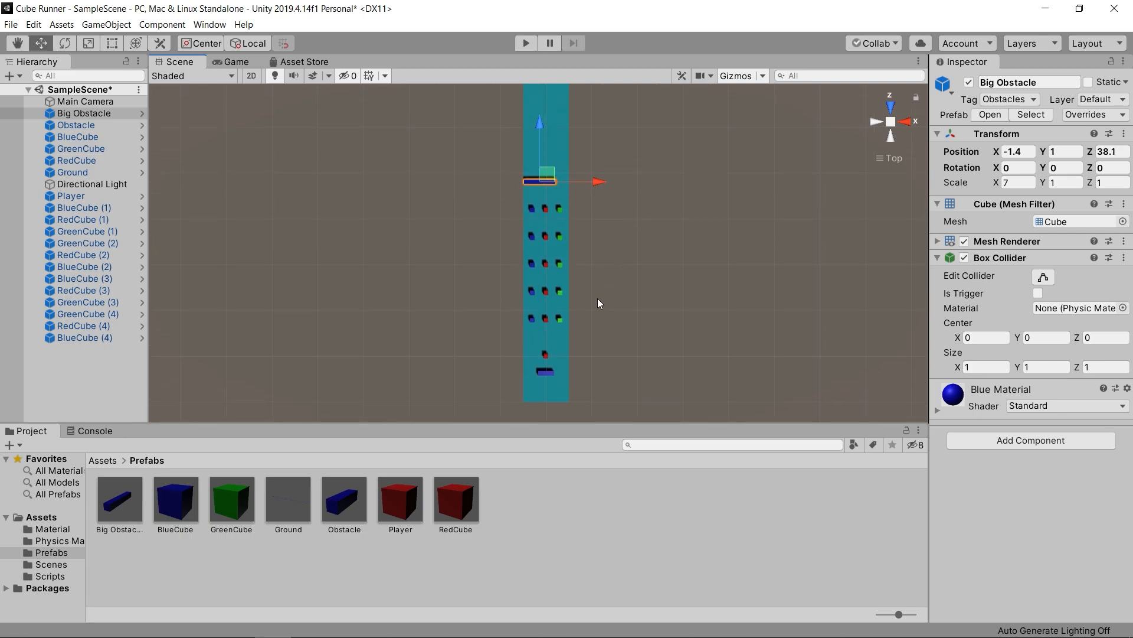
- Duplicate the column of five red cubes and place the copies beyond the Big Obstacle at X 3
{"action": "middle_click_drag", "start_coordinate": [597, 296], "coordinate": [595, 322]}
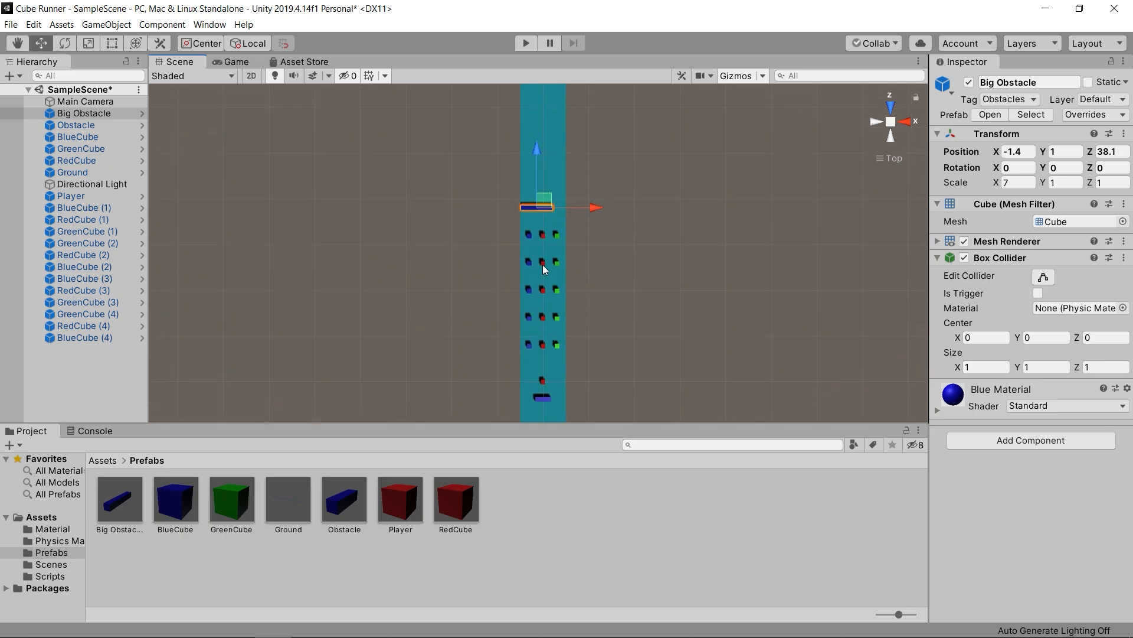
{"action": "left_click", "coordinate": [618, 159]}
{"action": "left_click_drag", "start_coordinate": [540, 234], "coordinate": [555, 349]}
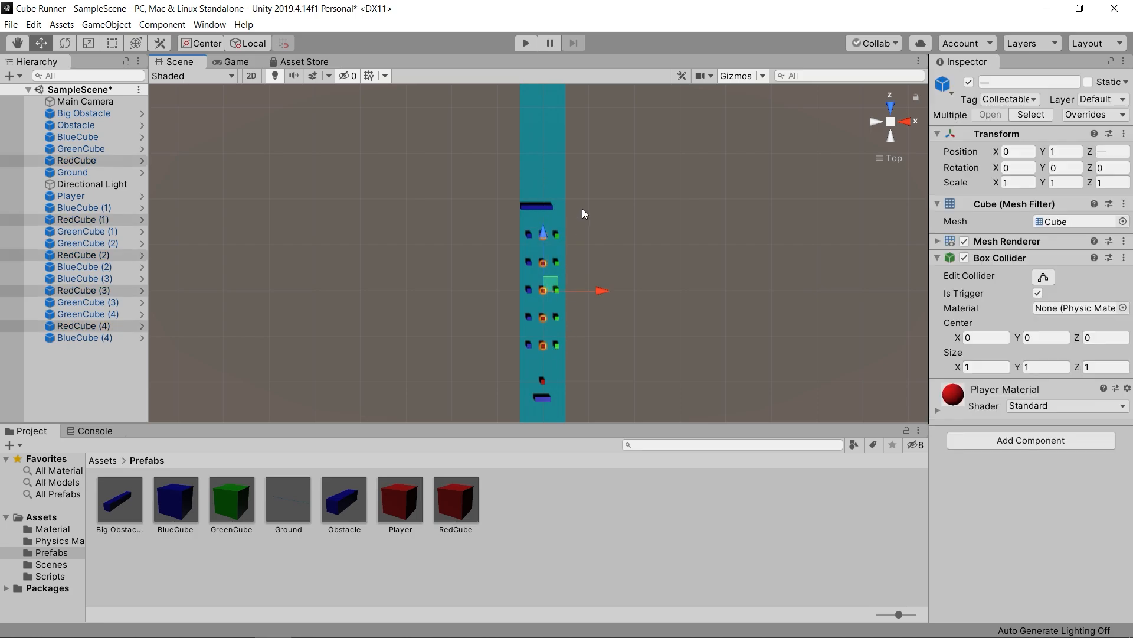
{"action": "key", "text": "ctrl+d"}
{"action": "left_click_drag", "start_coordinate": [544, 235], "coordinate": [569, 85]}
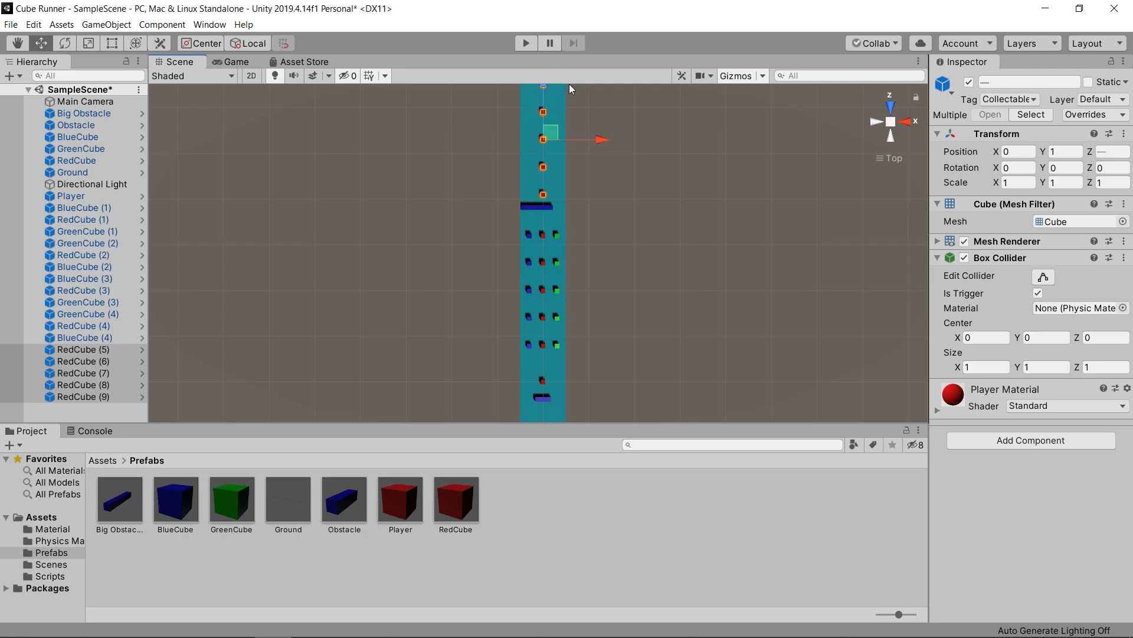
{"action": "left_click_drag", "start_coordinate": [596, 136], "coordinate": [611, 136]}
{"action": "scroll", "coordinate": [606, 202], "scroll_direction": "down", "scroll_amount": 3}
{"action": "middle_click_drag", "start_coordinate": [607, 195], "coordinate": [606, 229]}
{"action": "key", "text": "w"}
{"action": "left_click_drag", "start_coordinate": [556, 137], "coordinate": [556, 130]}
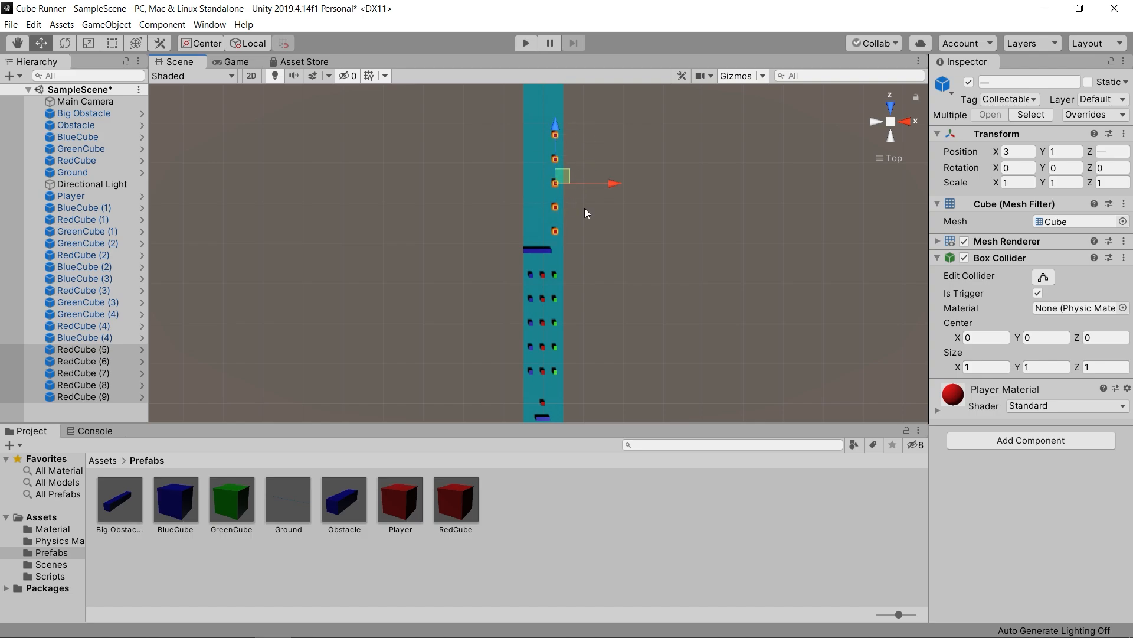
- Duplicate the column of five green cubes and place the copies at X 0, level with the red cubes beyond the Big Obstacle
{"action": "left_click_drag", "start_coordinate": [551, 269], "coordinate": [562, 374]}
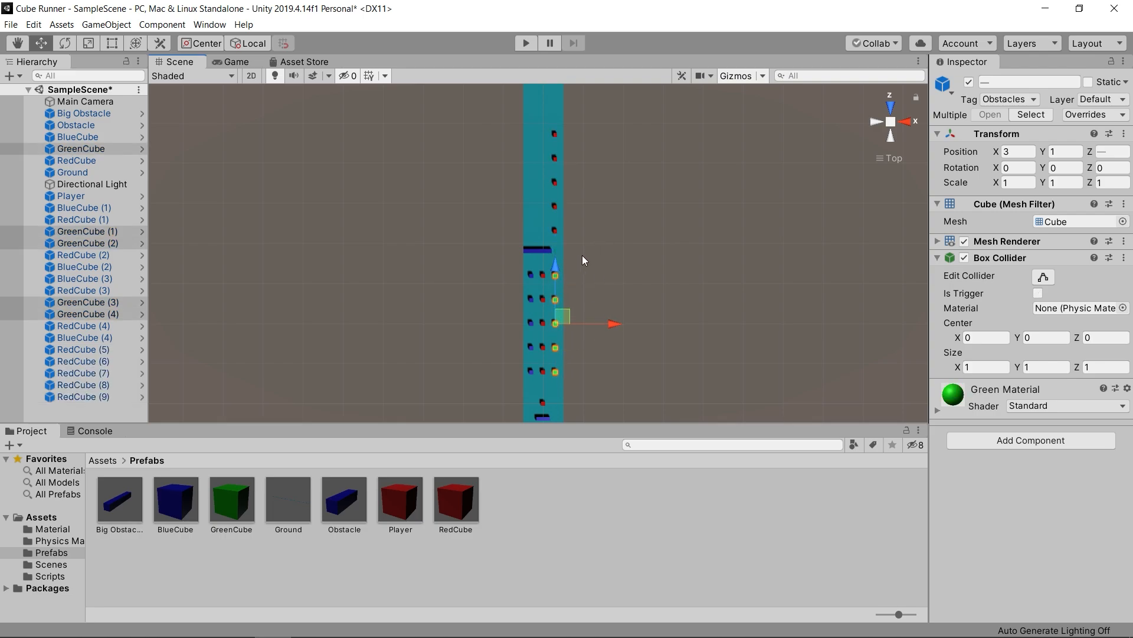
{"action": "key", "text": "ctrl+d"}
{"action": "left_click_drag", "start_coordinate": [555, 272], "coordinate": [545, 123]}
{"action": "mouse_move", "coordinate": [616, 176]}
{"action": "left_mouse_down"}
{"action": "mouse_move", "coordinate": [598, 168]}
{"action": "mouse_move", "coordinate": [604, 177]}
{"action": "left_mouse_up"}
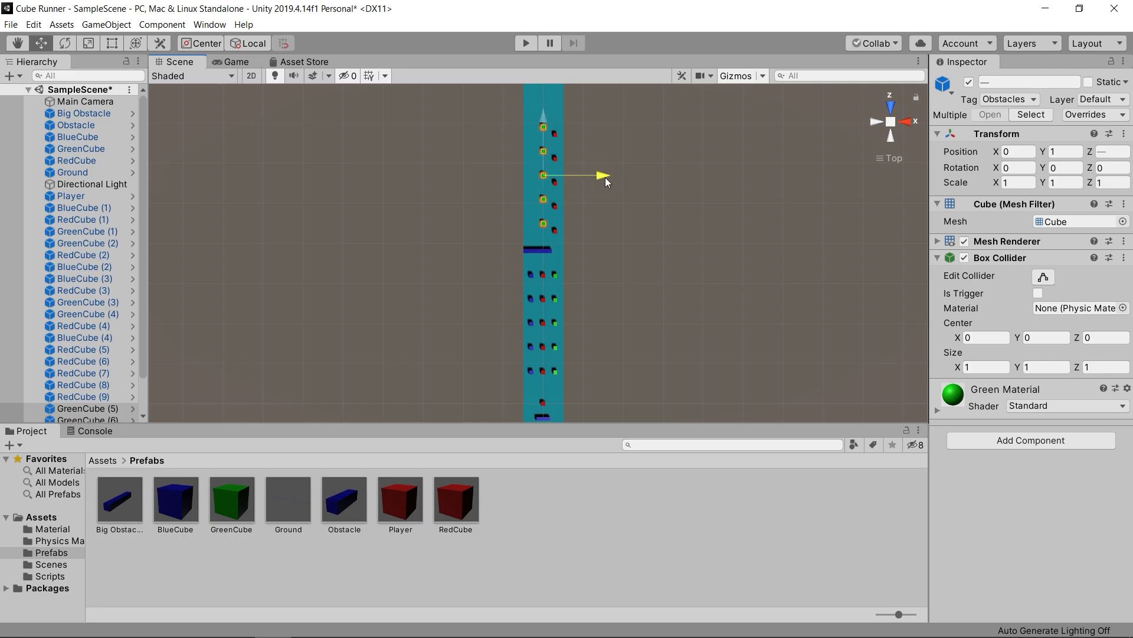
{"action": "left_click_drag", "start_coordinate": [543, 113], "coordinate": [544, 122]}
- Duplicate the column of five blue cubes and place the copies at X -3, level with the red and green cubes beyond the Big Obstacle
{"action": "left_click_drag", "start_coordinate": [526, 269], "coordinate": [540, 377]}
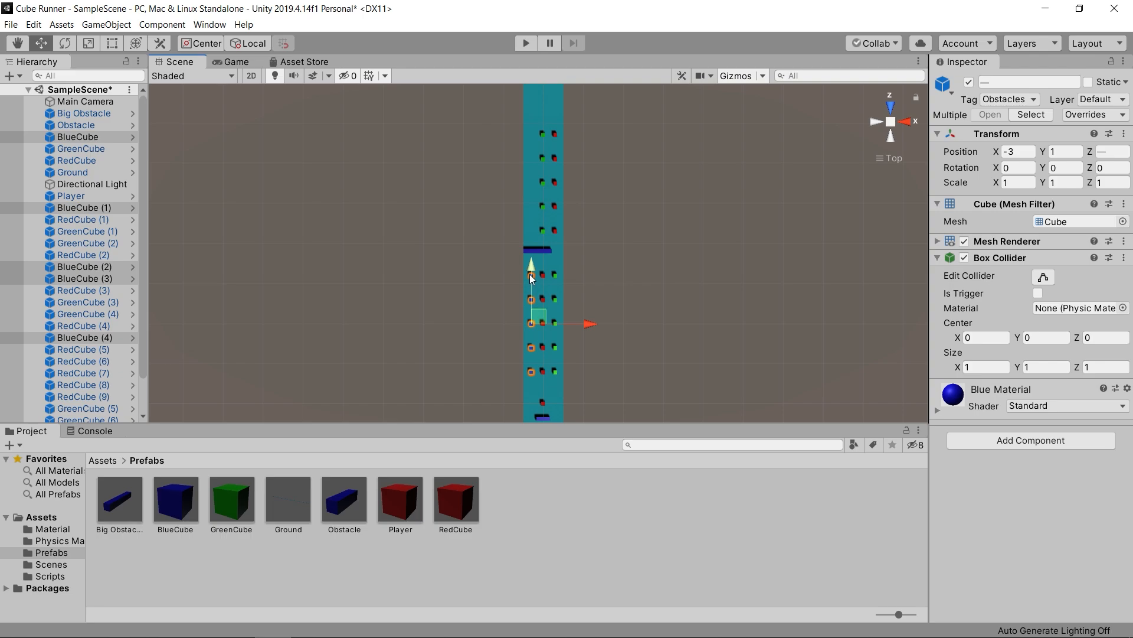
{"action": "left_click_drag", "start_coordinate": [529, 271], "coordinate": [536, 130]}
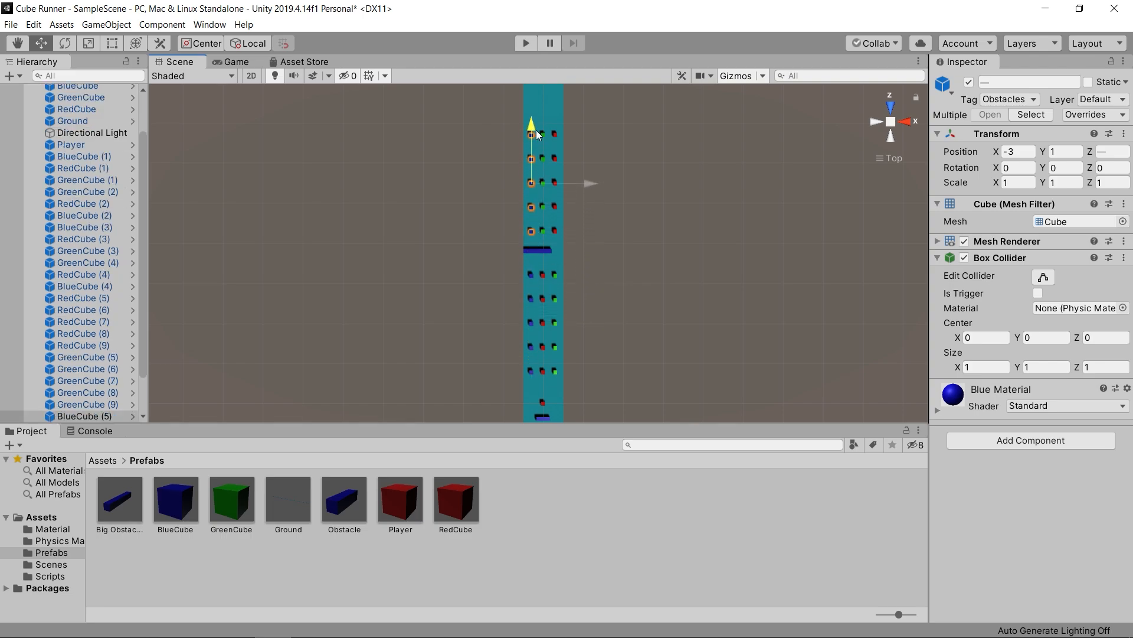
{"action": "left_click", "coordinate": [604, 128]}
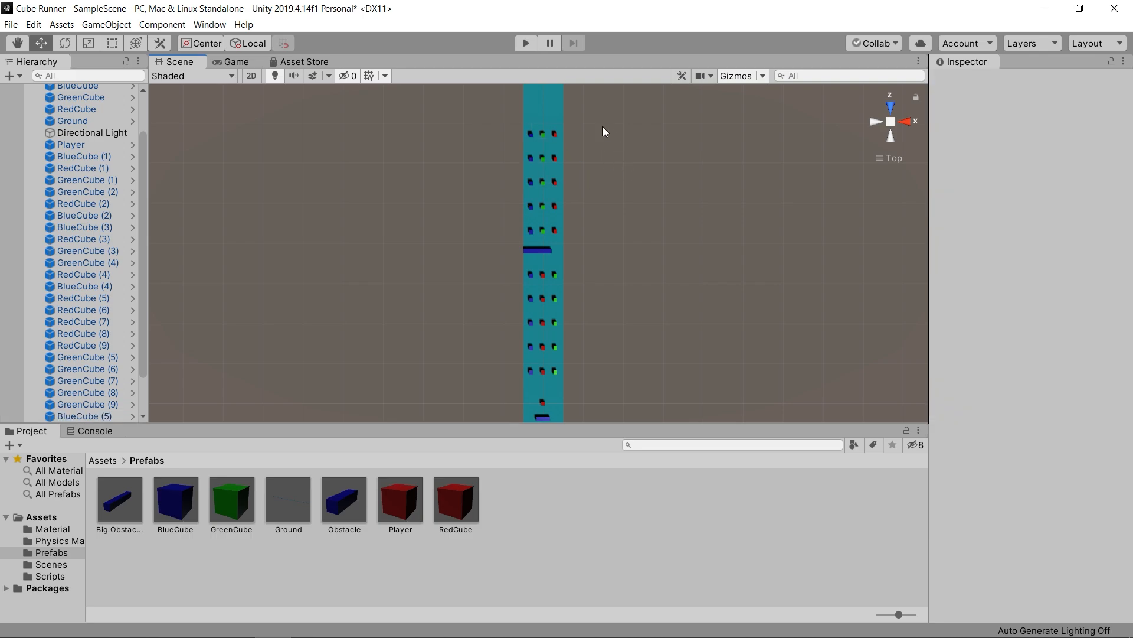
{"action": "scroll", "coordinate": [592, 269], "scroll_direction": "down", "scroll_amount": 2}
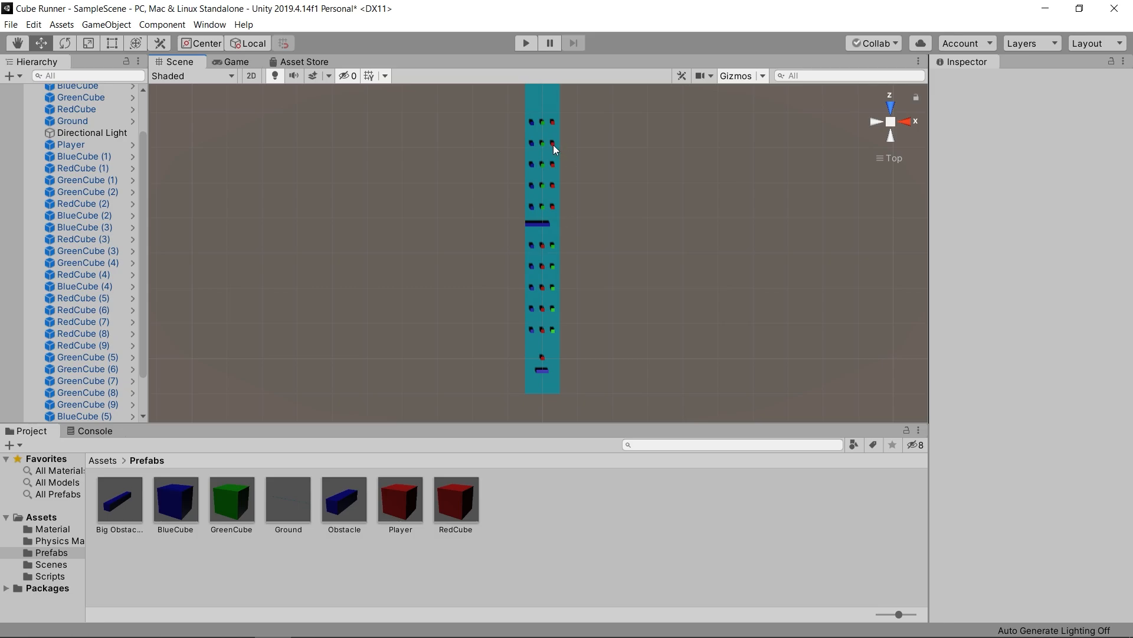
- Move the small Obstacle from the track's start to just beyond the farthest cube row, at X -2.3 and Z 73
{"action": "left_click", "coordinate": [540, 372]}
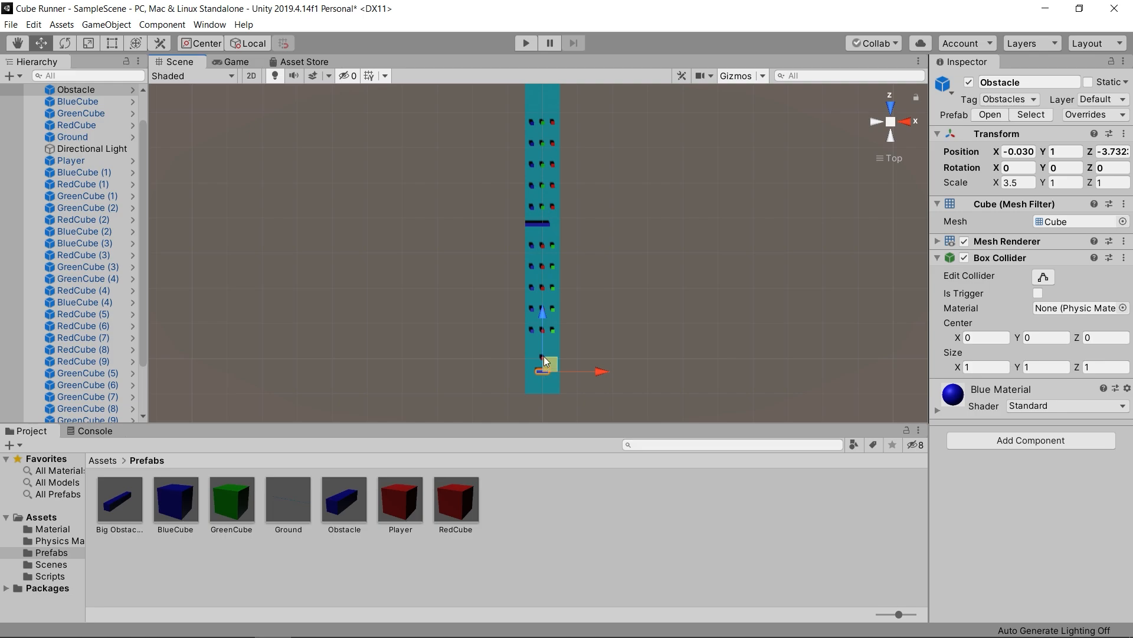
{"action": "left_click_drag", "start_coordinate": [545, 333], "coordinate": [542, 37]}
{"action": "middle_click_drag", "start_coordinate": [593, 125], "coordinate": [607, 164]}
{"action": "left_click_drag", "start_coordinate": [607, 164], "coordinate": [600, 166]}
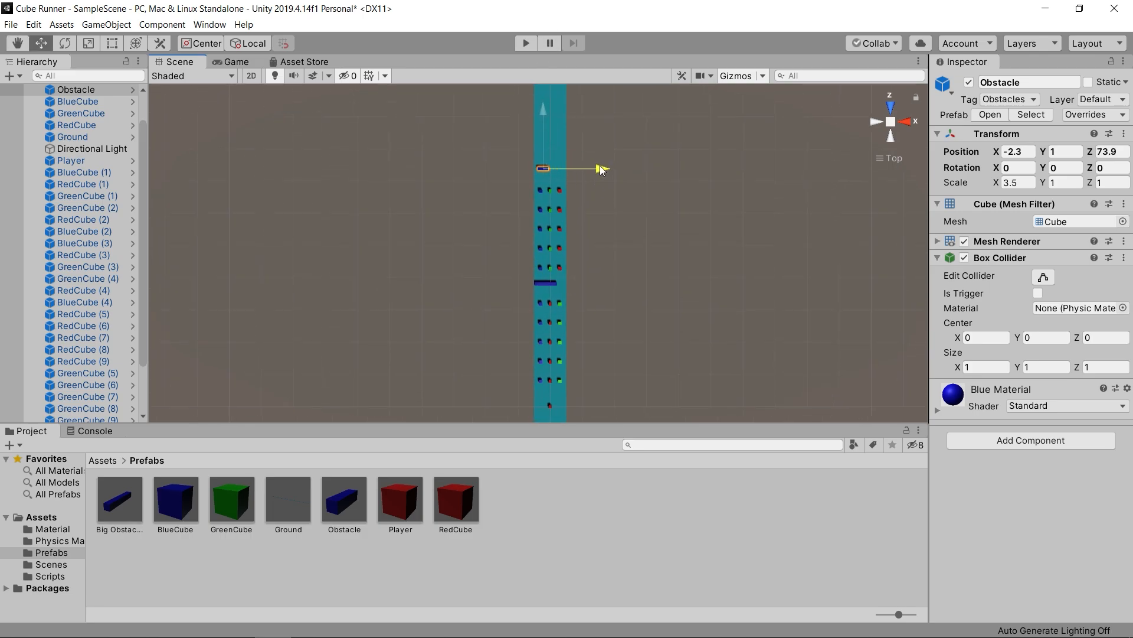
{"action": "left_click_drag", "start_coordinate": [540, 121], "coordinate": [540, 122]}
- Duplicate the small Obstacle and place the copy beside it near the track's opposite edge, at X 3.2
{"action": "key", "text": "ctrl+d"}
{"action": "left_click_drag", "start_coordinate": [599, 168], "coordinate": [615, 171]}
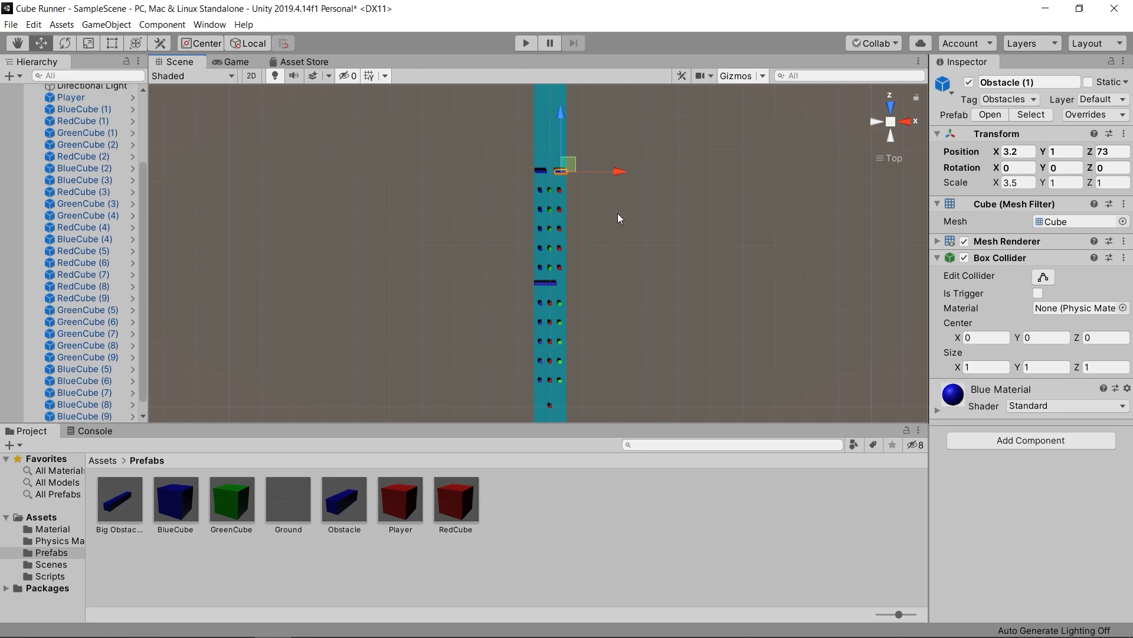
{"action": "middle_click_drag", "start_coordinate": [614, 216], "coordinate": [594, 235]}
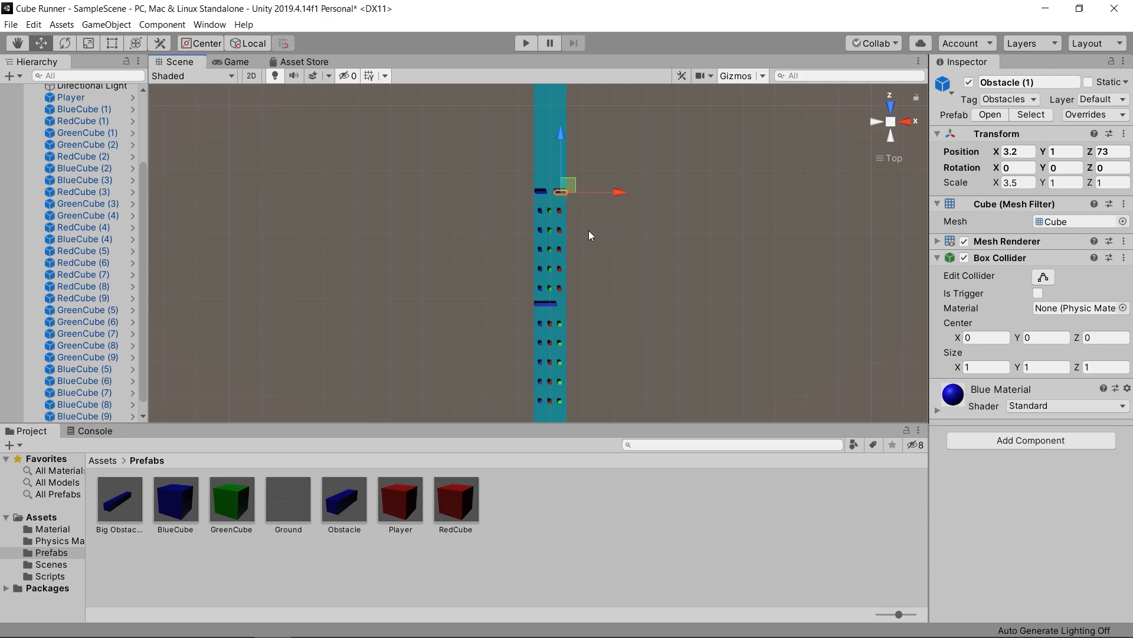
- Duplicate the first block of fifteen cubes and place the copies just beyond the pair of small Obstacles
{"action": "left_click", "coordinate": [555, 193]}
{"action": "scroll", "coordinate": [601, 240], "scroll_direction": "down", "scroll_amount": 1}
{"action": "left_click_drag", "start_coordinate": [527, 312], "coordinate": [588, 387]}
{"action": "left_click_drag", "start_coordinate": [555, 306], "coordinate": [550, 108]}
{"action": "scroll", "coordinate": [624, 222], "scroll_direction": "down", "scroll_amount": 1}
{"action": "middle_click_drag", "start_coordinate": [616, 201], "coordinate": [624, 243]}
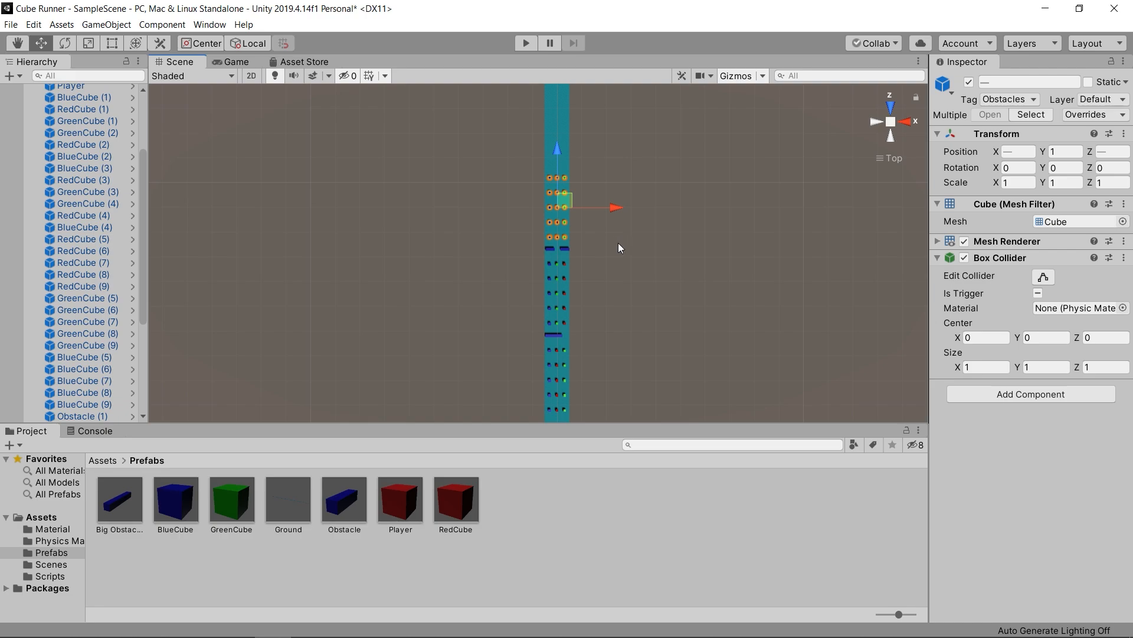
- Duplicate the Big Obstacle and place the copy beyond the third cube block, along the track's right edge at X 1.6
{"action": "left_click", "coordinate": [559, 337]}
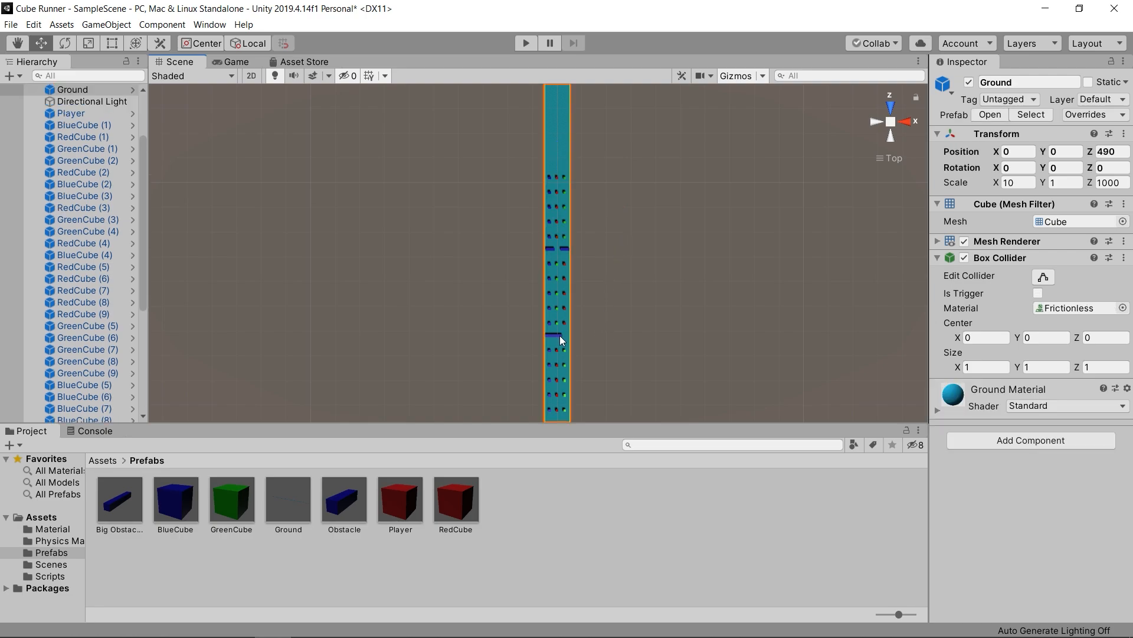
{"action": "left_click", "coordinate": [558, 335]}
{"action": "left_click_drag", "start_coordinate": [558, 335], "coordinate": [611, 157]}
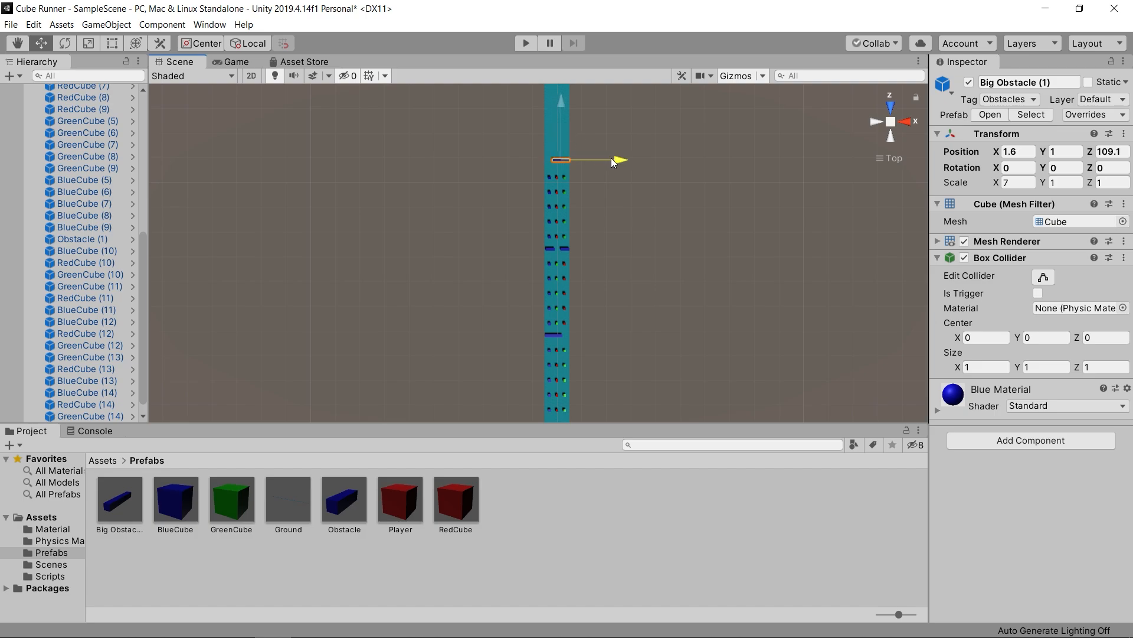
{"action": "left_click_drag", "start_coordinate": [559, 113], "coordinate": [558, 116]}
- Duplicate a column of five red cubes and place the copies beyond the second Big Obstacle at X -3
{"action": "left_click_drag", "start_coordinate": [540, 242], "coordinate": [555, 248]}
{"action": "left_click_drag", "start_coordinate": [558, 182], "coordinate": [562, 238]}
{"action": "key", "text": "ctrl+d"}
{"action": "left_click_drag", "start_coordinate": [560, 172], "coordinate": [569, 86]}
{"action": "left_click_drag", "start_coordinate": [609, 122], "coordinate": [602, 123]}
{"action": "middle_click_drag", "start_coordinate": [590, 168], "coordinate": [588, 201]}
{"action": "left_click_drag", "start_coordinate": [547, 104], "coordinate": [546, 101]}
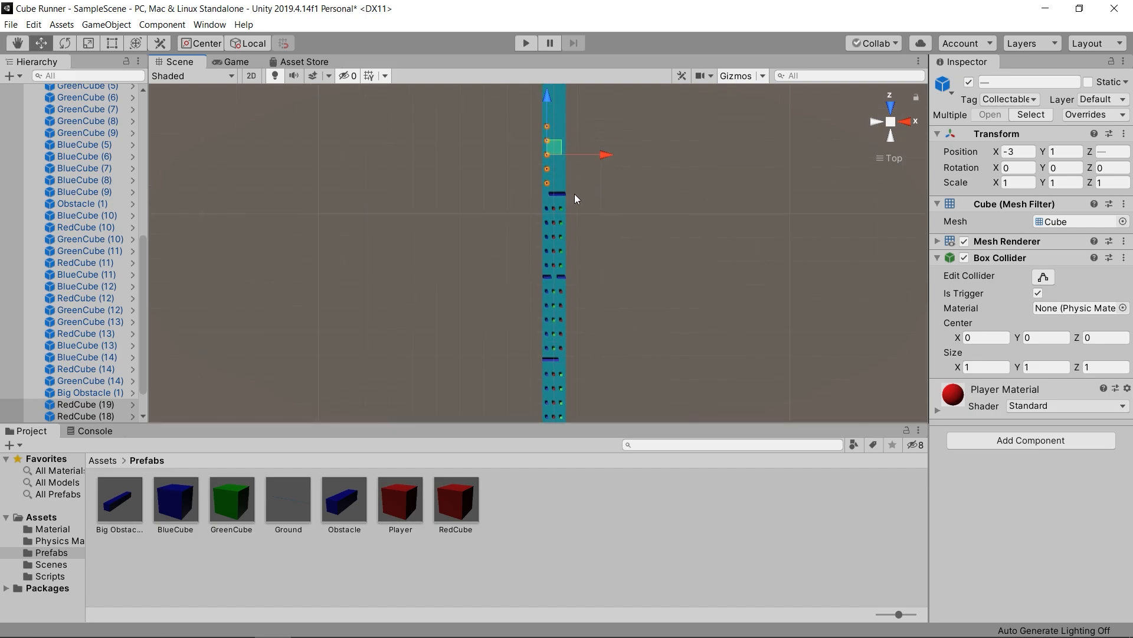
- Duplicate the third block's blue and green cube columns, placing the blue copies at X 0 and the green at X 3, level with the new red cubes
{"action": "left_click_drag", "start_coordinate": [545, 207], "coordinate": [609, 178]}
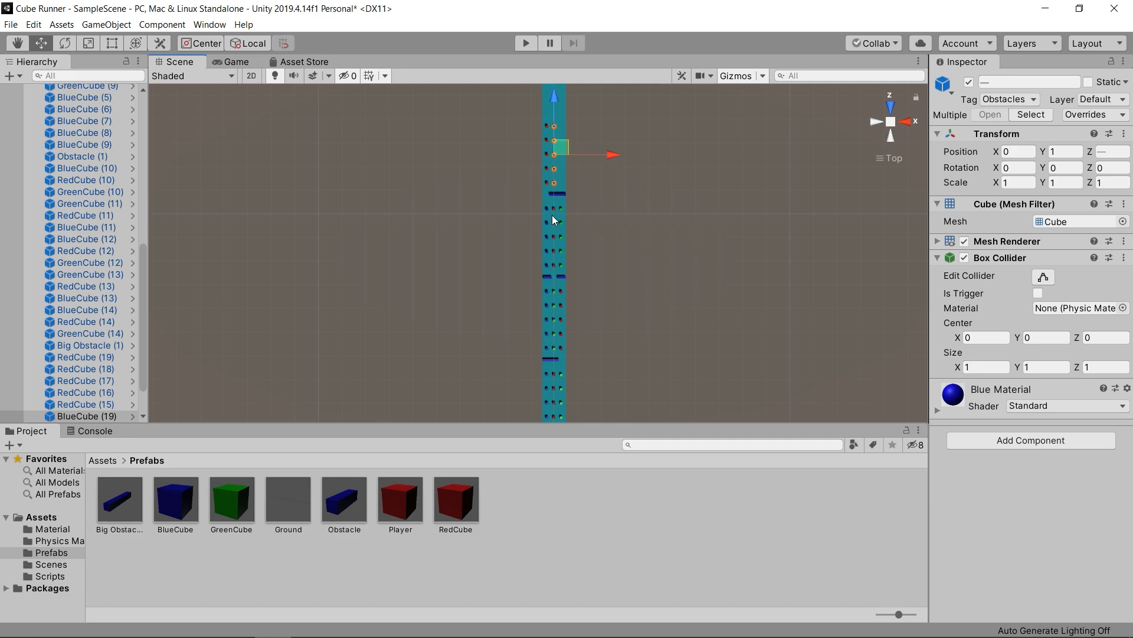
{"action": "left_click_drag", "start_coordinate": [557, 207], "coordinate": [568, 266]}
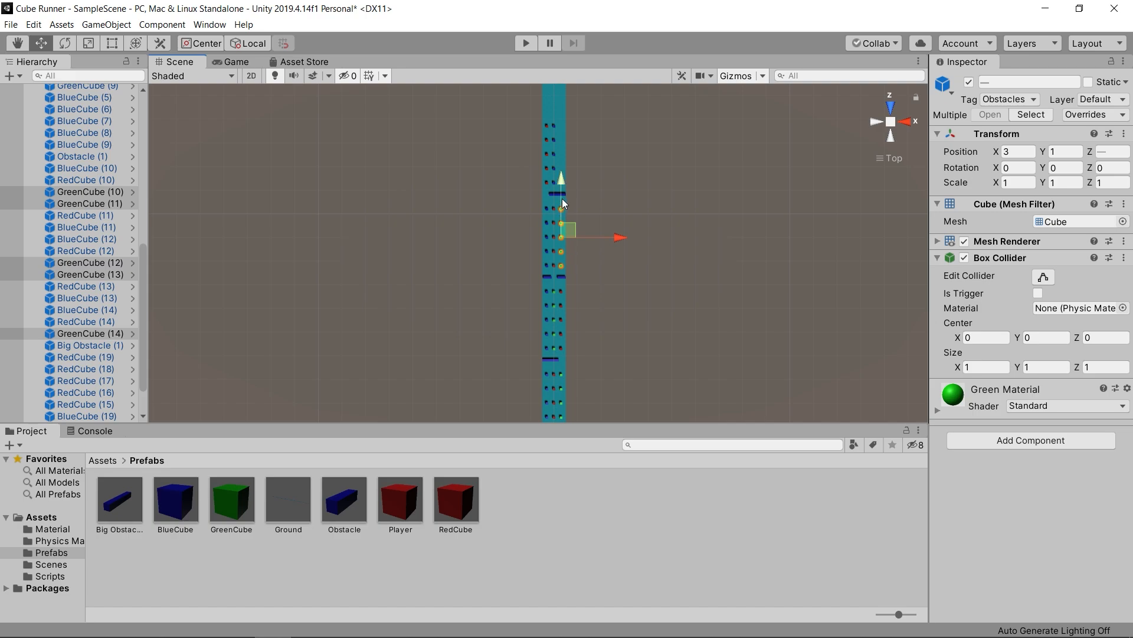
{"action": "key", "text": "ctrl+d"}
{"action": "left_click_drag", "start_coordinate": [563, 200], "coordinate": [568, 116]}
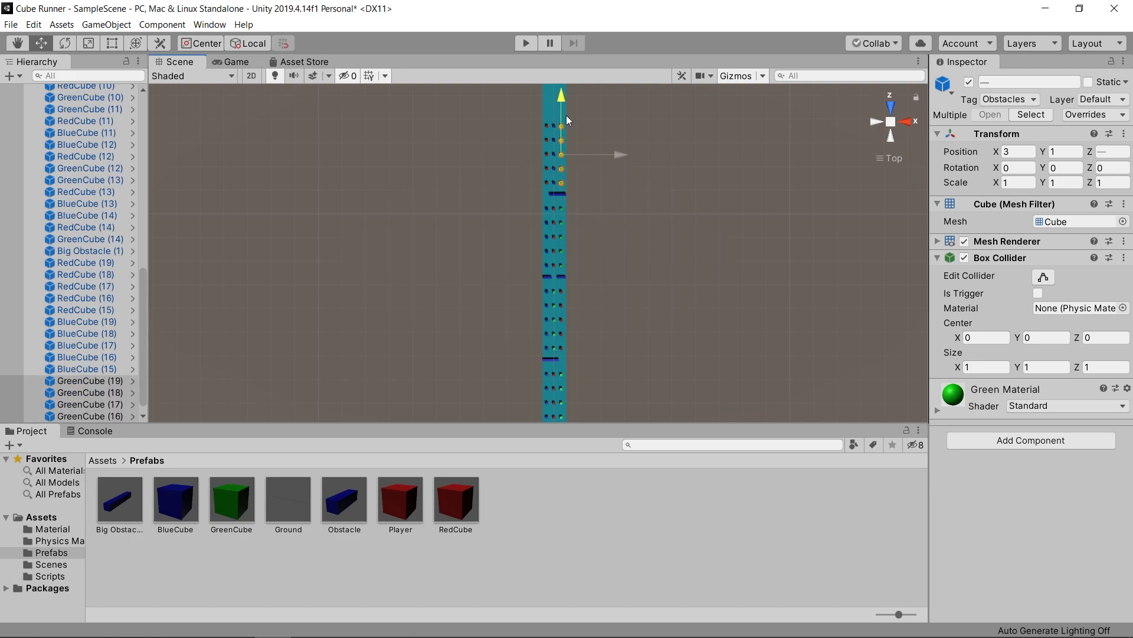
{"action": "left_click", "coordinate": [601, 187]}
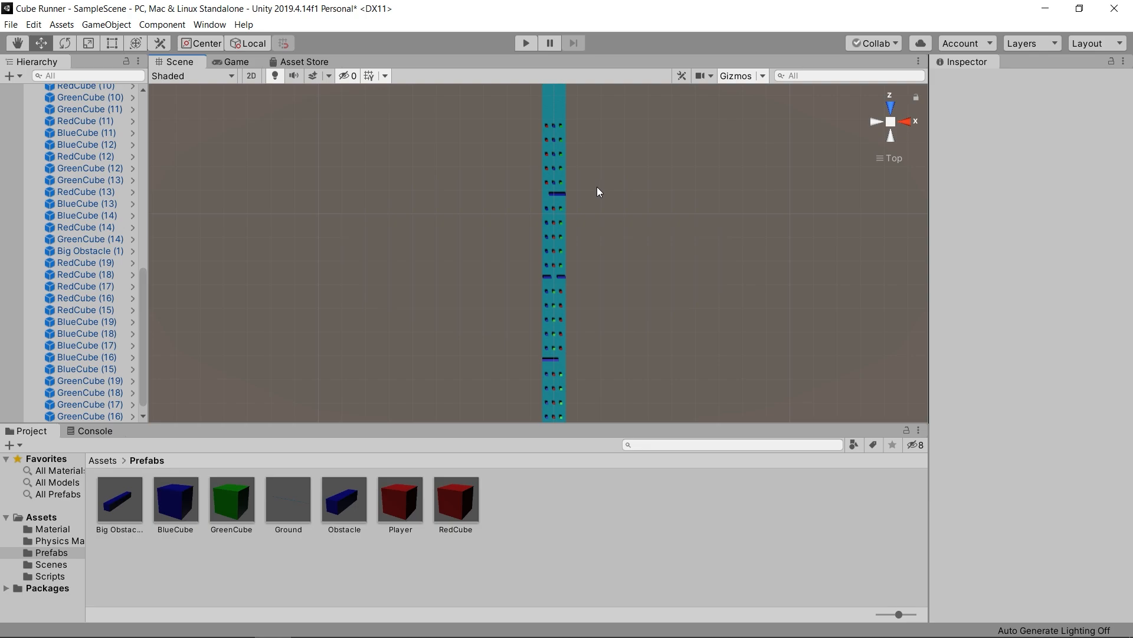
- Duplicate the pair of small Obstacles and place the copies just beyond the fourth cube block, at Z 142
{"action": "left_click", "coordinate": [558, 281]}
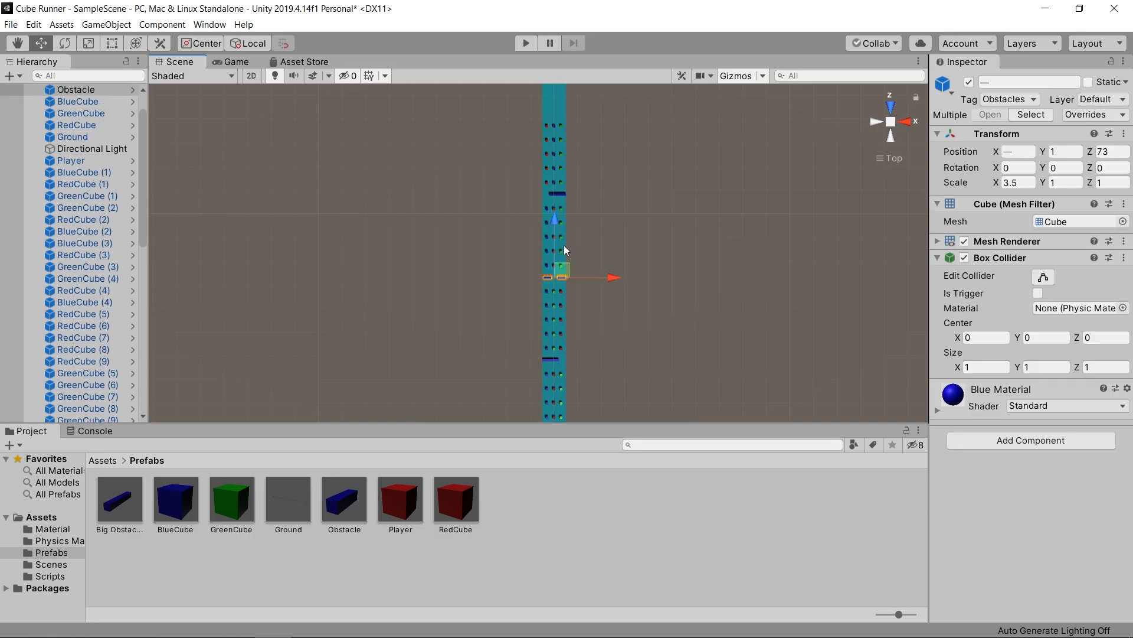
{"action": "left_click_drag", "start_coordinate": [554, 246], "coordinate": [561, 83]}
{"action": "scroll", "coordinate": [590, 149], "scroll_direction": "down", "scroll_amount": 2}
{"action": "middle_click_drag", "start_coordinate": [593, 153], "coordinate": [595, 185]}
{"action": "left_click_drag", "start_coordinate": [553, 129], "coordinate": [554, 129]}
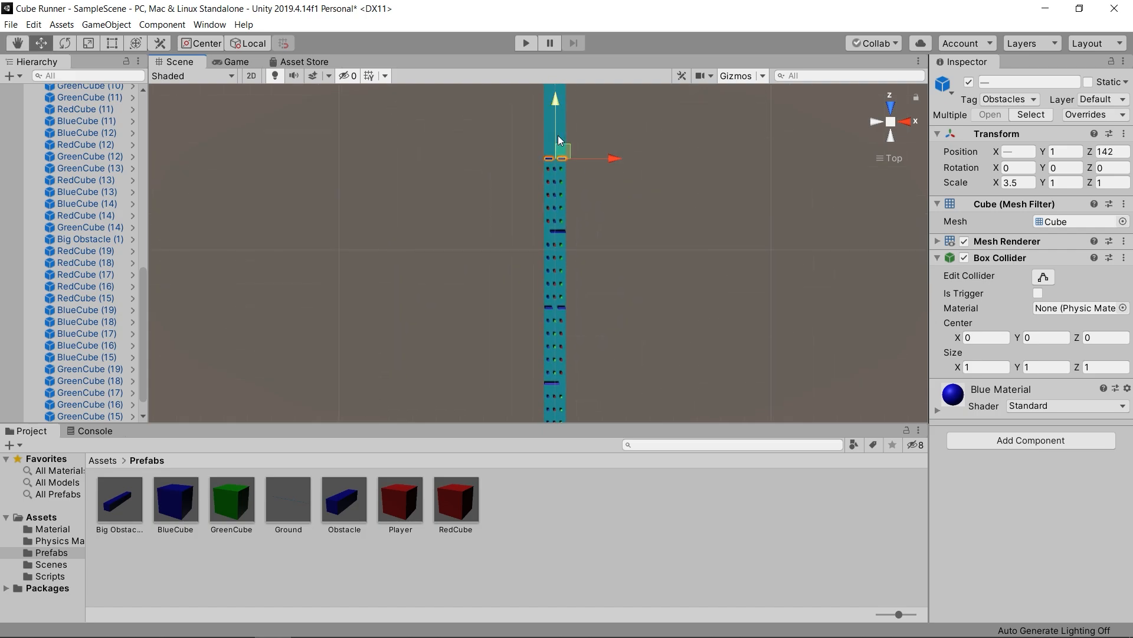
{"action": "scroll", "coordinate": [607, 224], "scroll_direction": "up", "scroll_amount": 2}
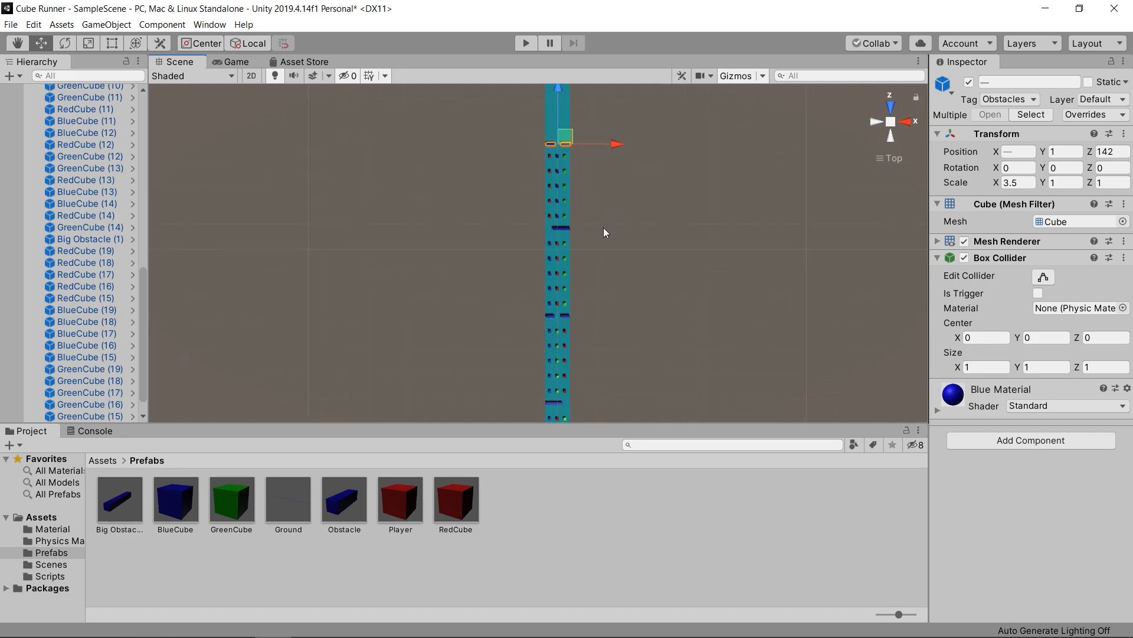
- Run the game to test the level layout and stop it again
{"action": "scroll", "coordinate": [564, 320], "scroll_direction": "down", "scroll_amount": 2}
{"action": "middle_click_drag", "start_coordinate": [564, 320], "coordinate": [581, 250]}
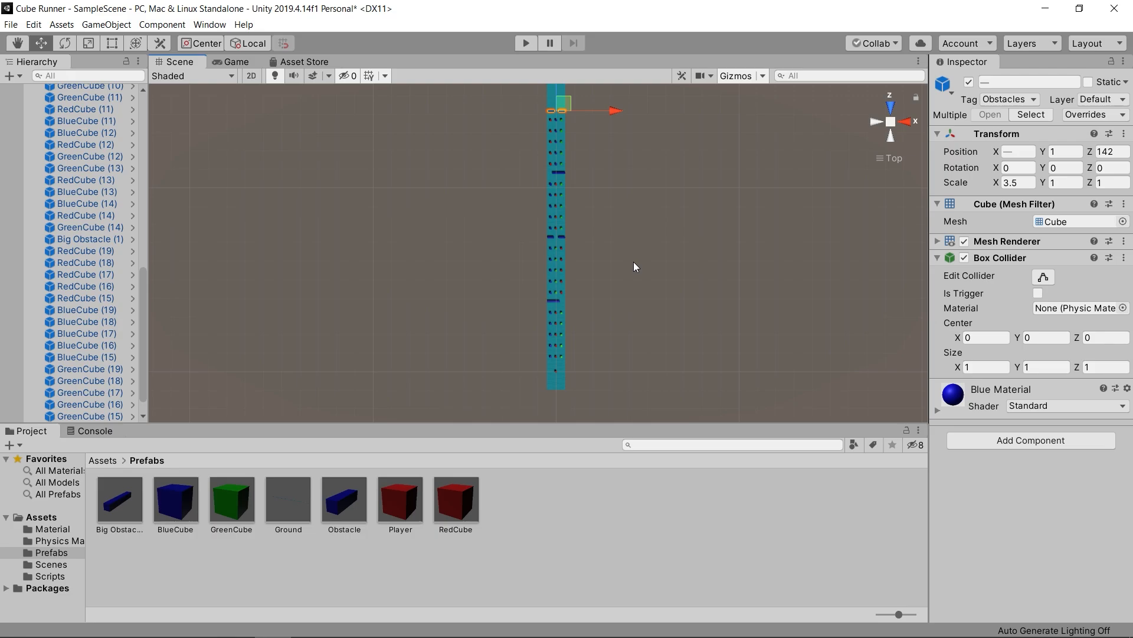
{"action": "left_click", "coordinate": [525, 43]}
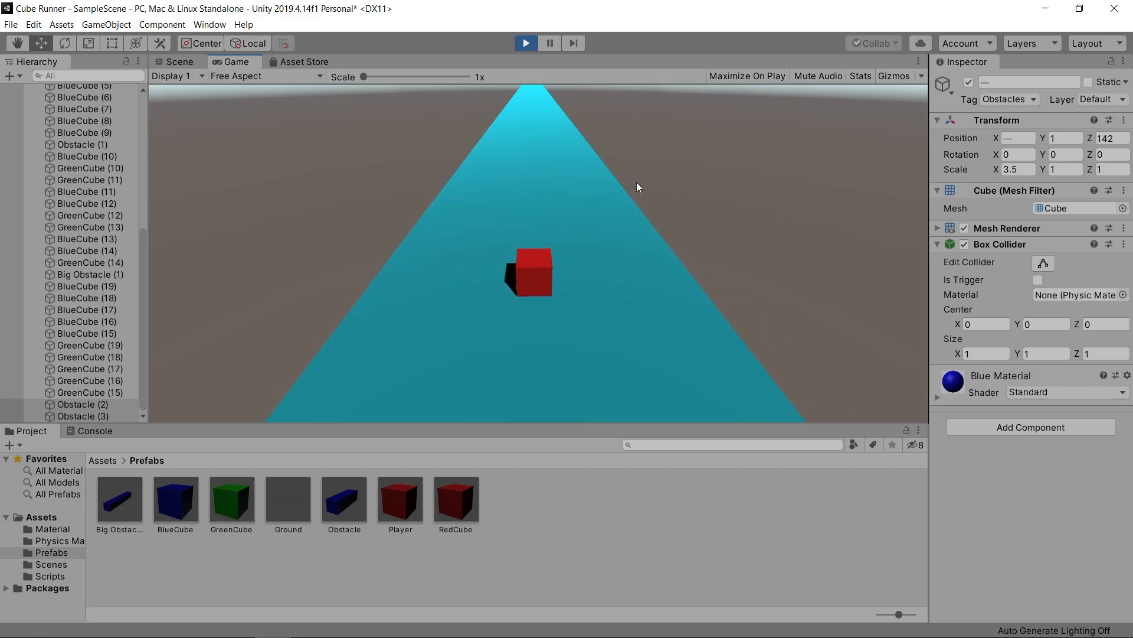
{"action": "left_click", "coordinate": [527, 44]}
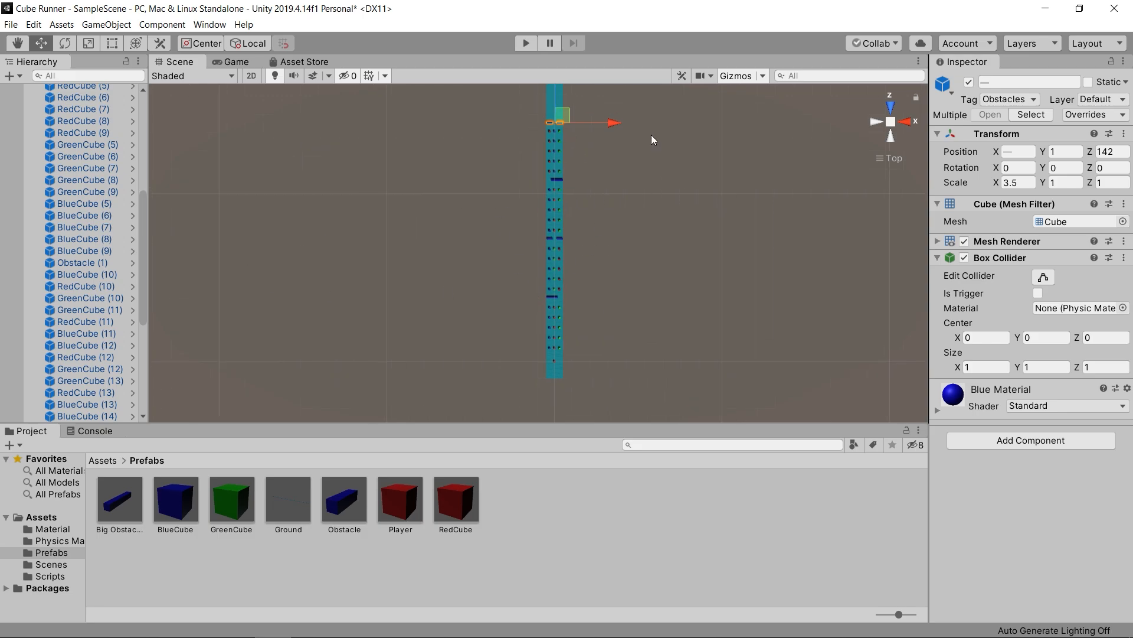
- Create an empty game object, reset its transform and name it Small Level
{"action": "scroll", "coordinate": [574, 280], "scroll_direction": "up", "scroll_amount": 2}
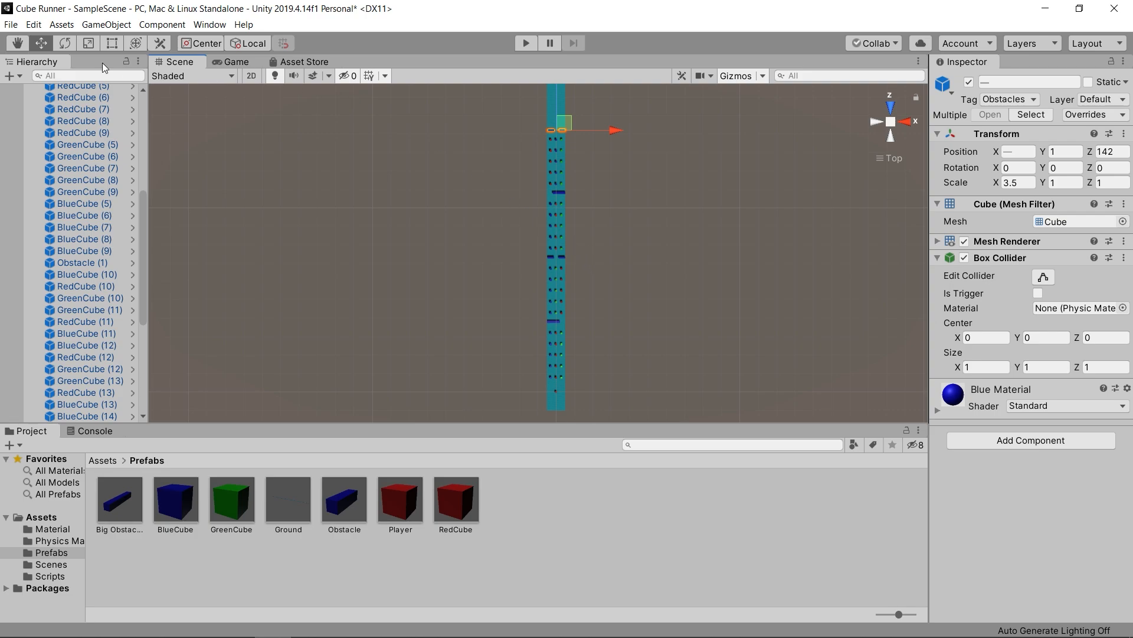
{"action": "left_click", "coordinate": [19, 77]}
{"action": "left_click", "coordinate": [48, 93]}
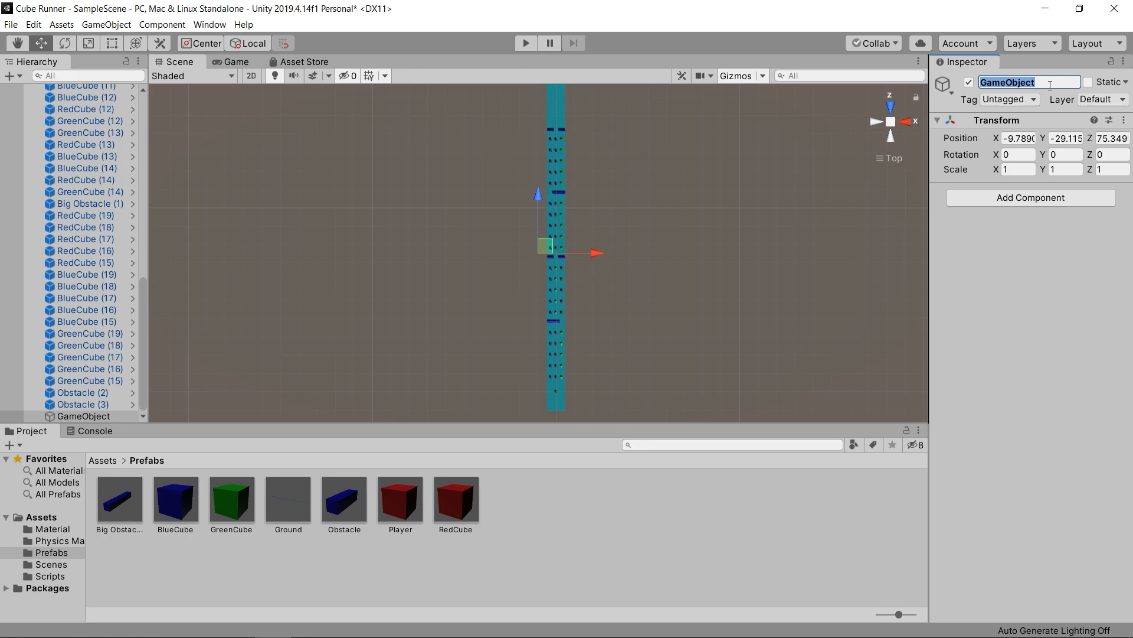
{"action": "left_click", "coordinate": [1122, 121]}
{"action": "left_click", "coordinate": [1104, 133]}
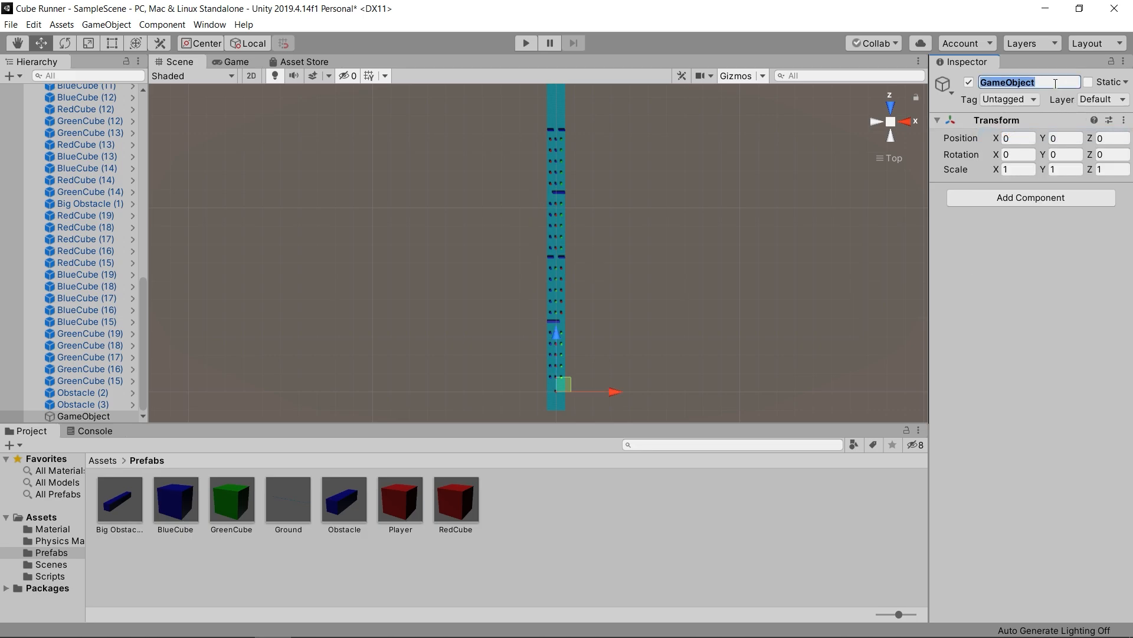
{"action": "type", "text": "Small Level"}
- Make all cubes and obstacles on the track children of Small Level and collapse the group in the hierarchy
{"action": "left_click_drag", "start_coordinate": [530, 122], "coordinate": [604, 381]}
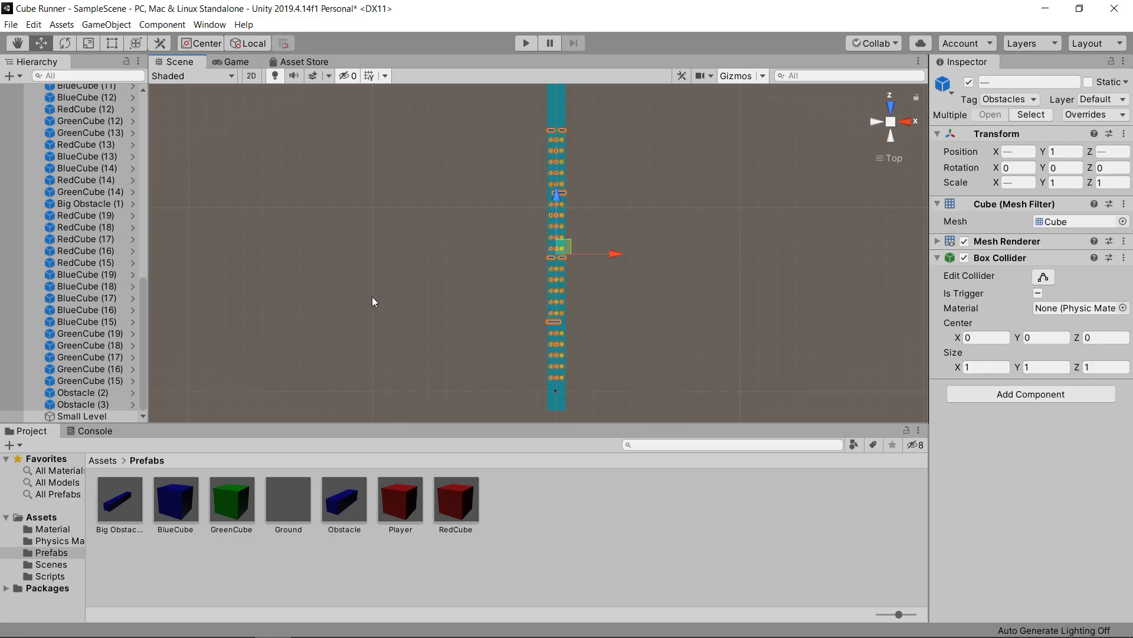
{"action": "left_click_drag", "start_coordinate": [86, 264], "coordinate": [98, 413]}
{"action": "left_click_drag", "start_coordinate": [141, 318], "coordinate": [183, 127]}
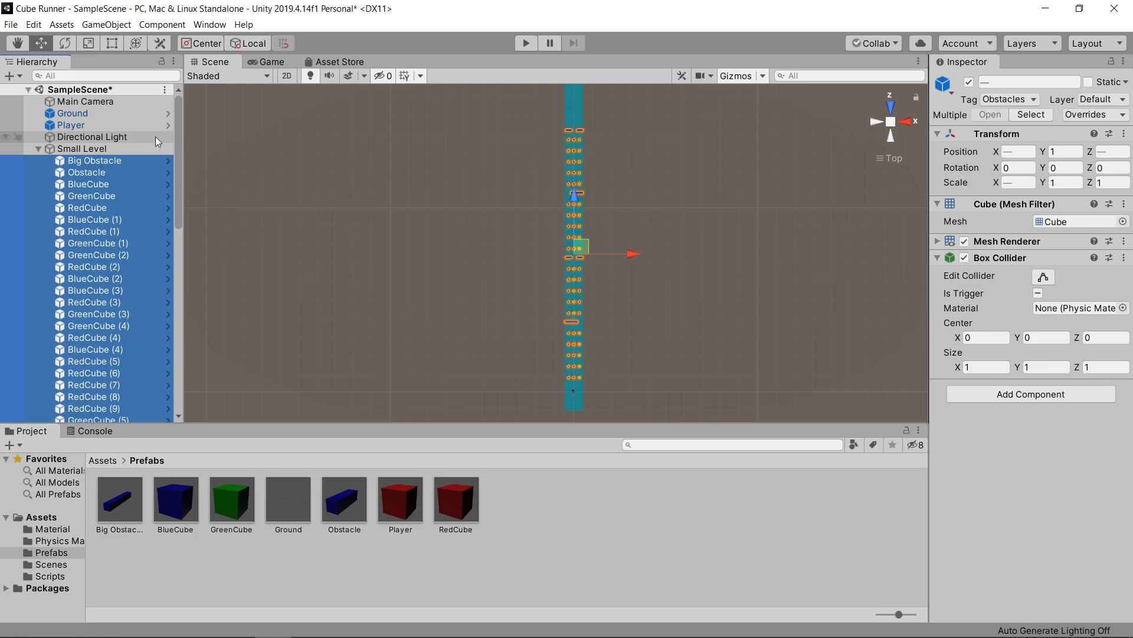
{"action": "left_click", "coordinate": [38, 149]}
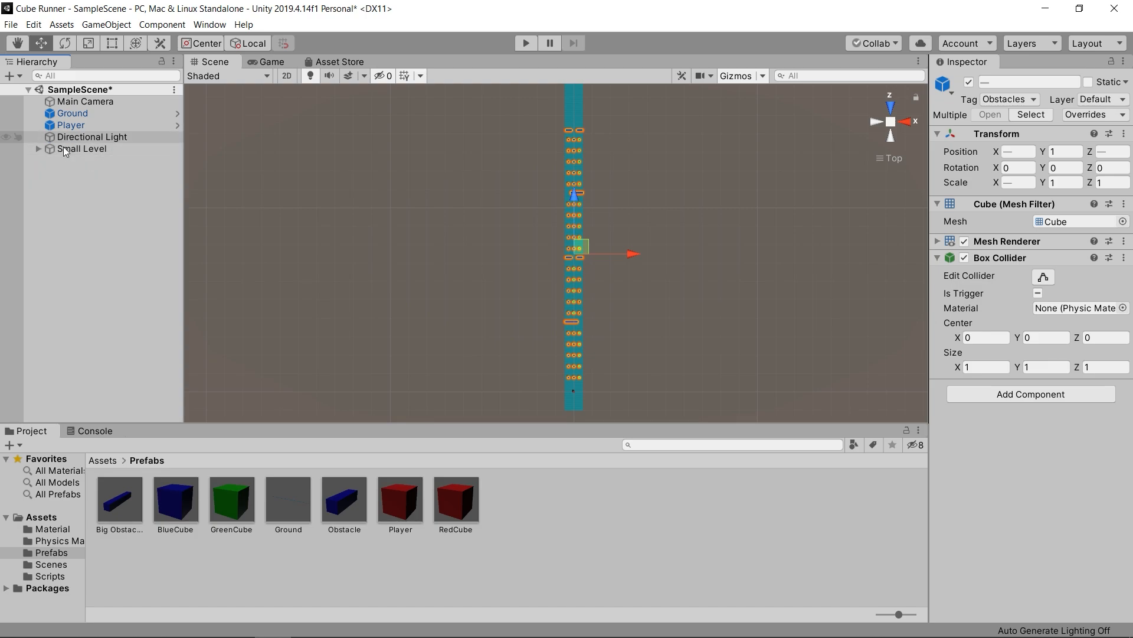
{"action": "left_click", "coordinate": [38, 149]}
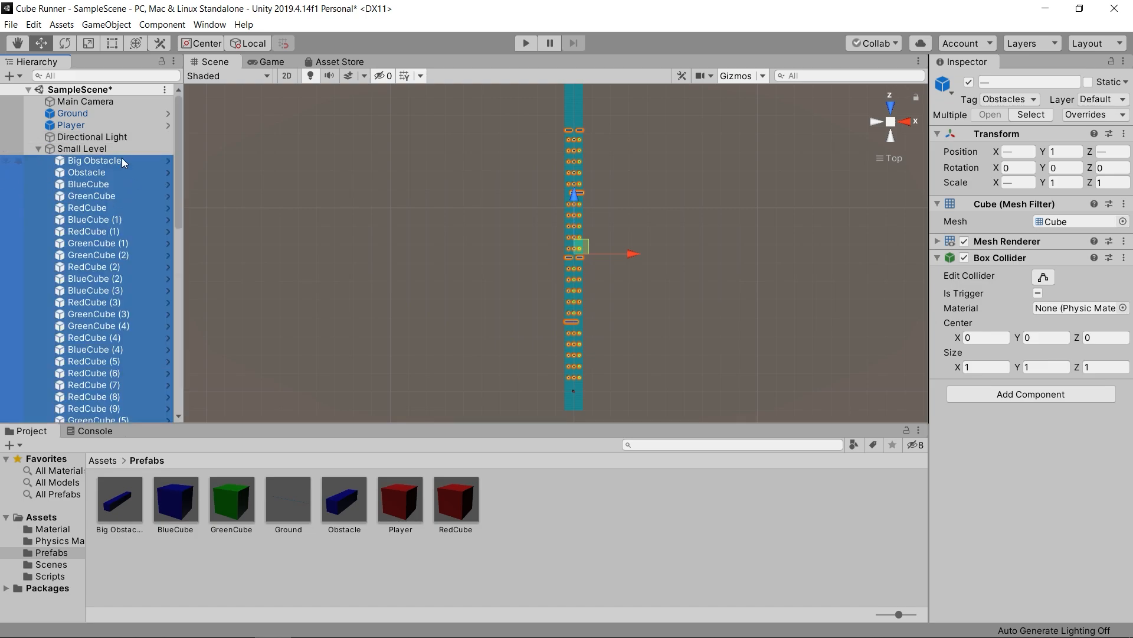
{"action": "left_click", "coordinate": [38, 149]}
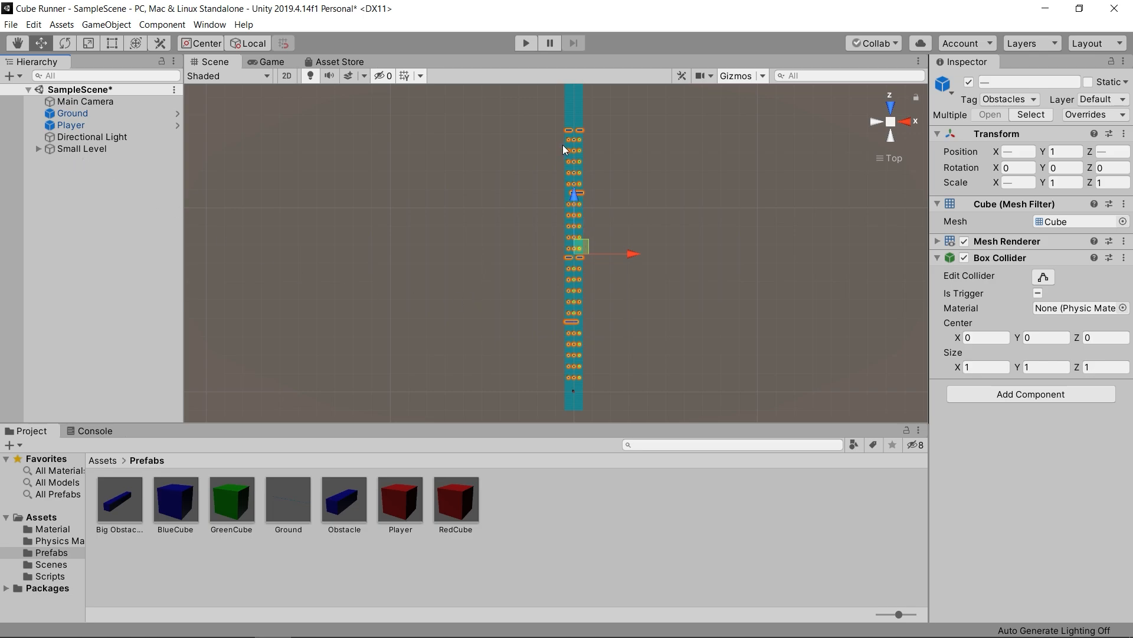
- Duplicate Small Level and move the copy along the track to continue from the original's end, at Z 139
{"action": "scroll", "coordinate": [610, 221], "scroll_direction": "down", "scroll_amount": 3}
{"action": "middle_click_drag", "start_coordinate": [617, 185], "coordinate": [618, 238]}
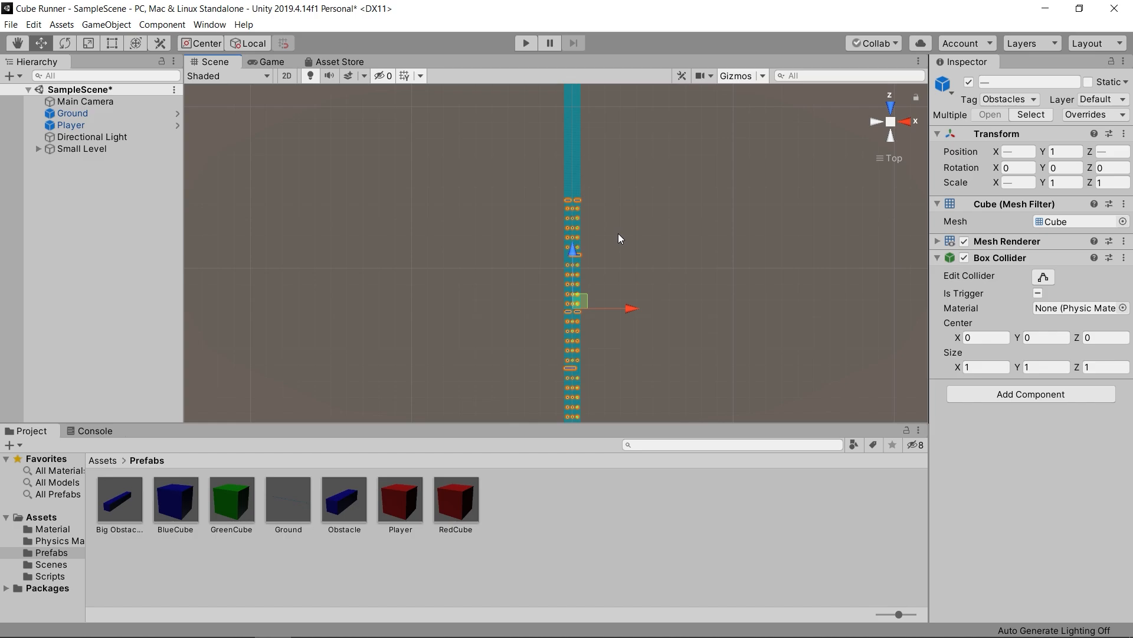
{"action": "left_click", "coordinate": [102, 149]}
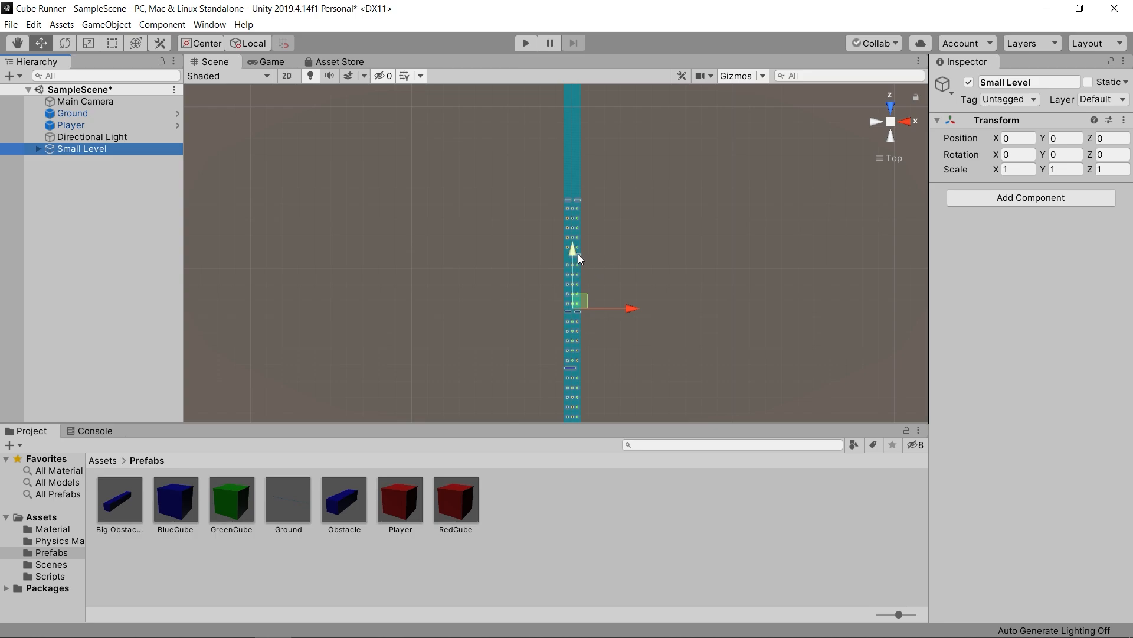
{"action": "key", "text": "ctrl+d"}
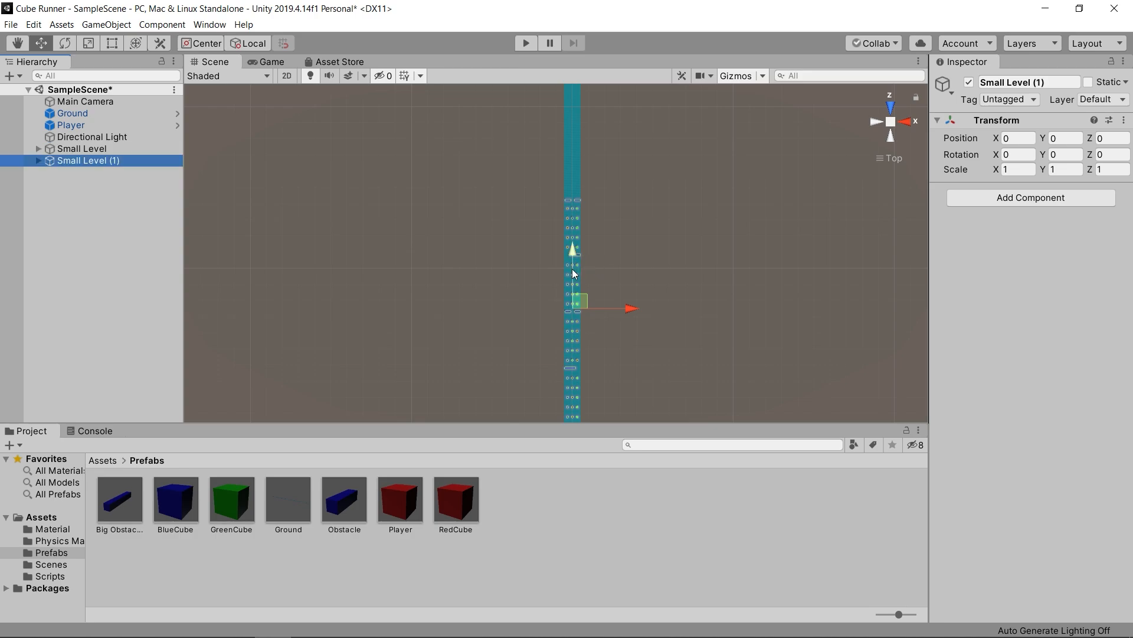
{"action": "left_click_drag", "start_coordinate": [573, 272], "coordinate": [569, 48]}
{"action": "middle_click_drag", "start_coordinate": [646, 181], "coordinate": [649, 287]}
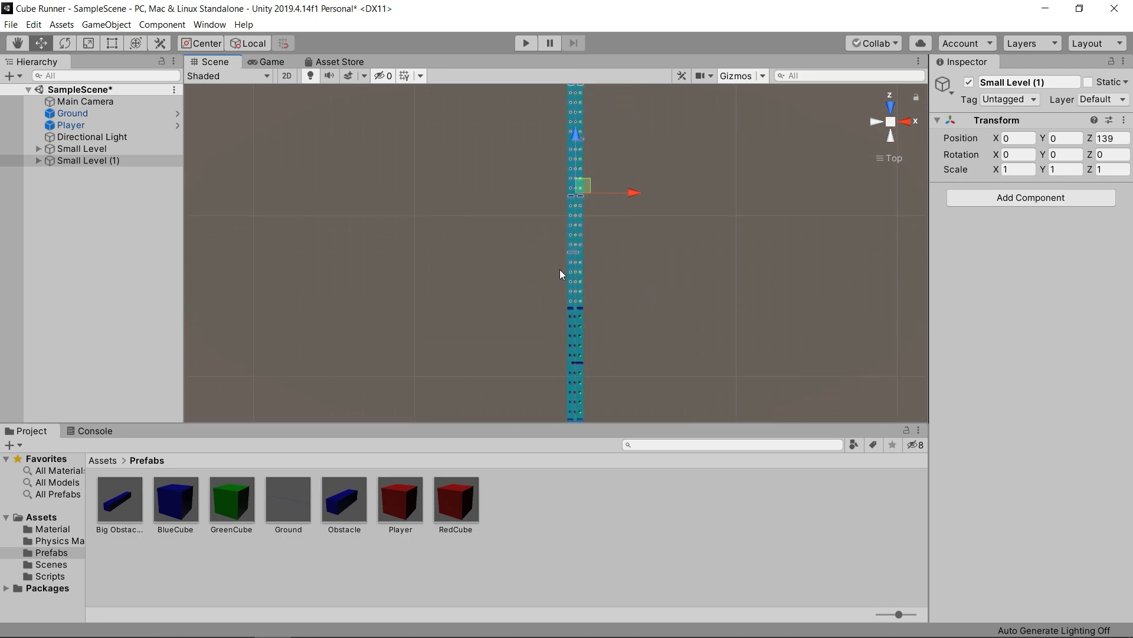
- Duplicate the level group two more times, placing the copies end to end along the track with the farthest at Z 416
{"action": "middle_click_drag", "start_coordinate": [657, 253], "coordinate": [659, 370]}
{"action": "key", "text": "ctrl+d"}
{"action": "left_click_drag", "start_coordinate": [581, 285], "coordinate": [579, 83]}
{"action": "middle_click_drag", "start_coordinate": [654, 225], "coordinate": [672, 384]}
{"action": "middle_click_drag", "start_coordinate": [664, 232], "coordinate": [657, 244]}
{"action": "key", "text": "ctrl+d"}
{"action": "left_click_drag", "start_coordinate": [586, 275], "coordinate": [581, 71]}
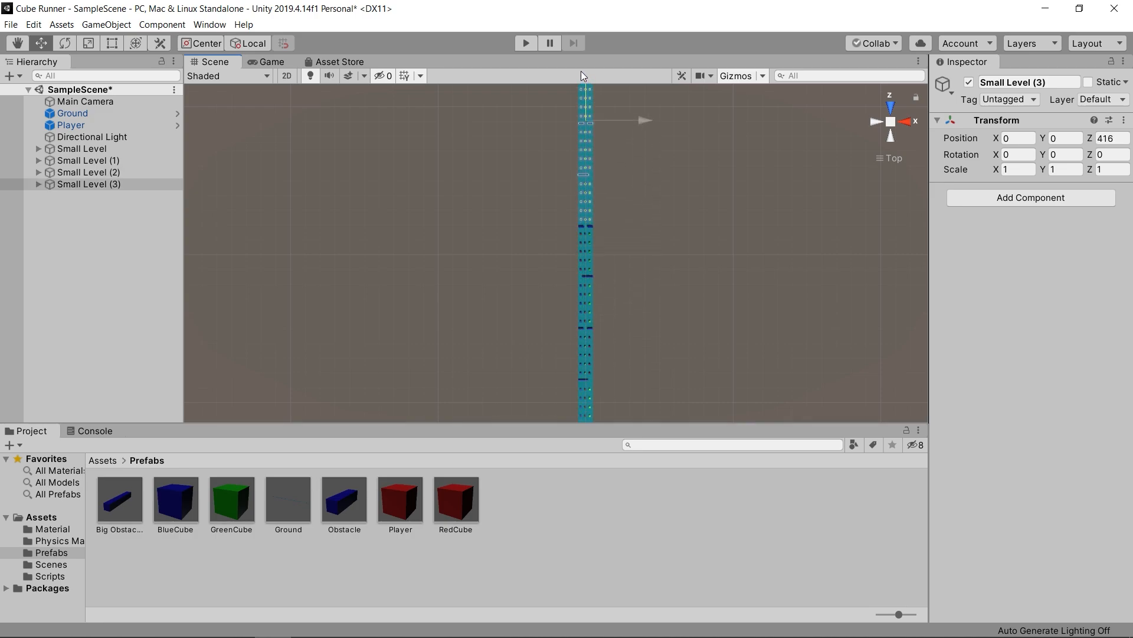
- Duplicate the farthest level group twice more, placing the copies end to end along the track at Z 555 and Z 690
{"action": "middle_click_drag", "start_coordinate": [643, 157], "coordinate": [651, 336]}
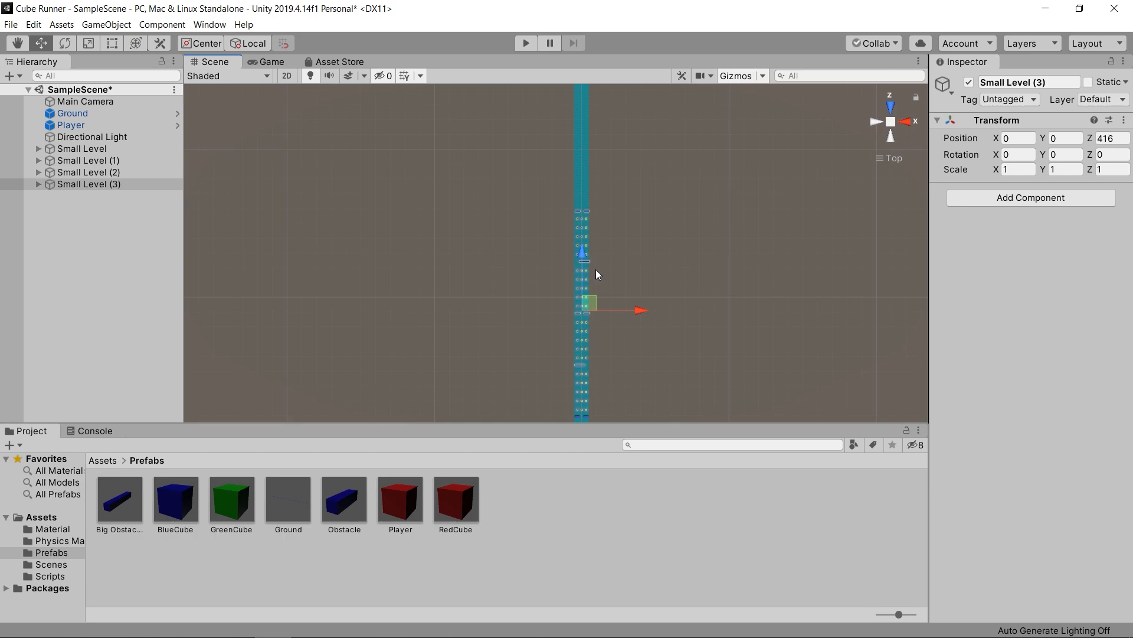
{"action": "key", "text": "ctrl+d"}
{"action": "left_click_drag", "start_coordinate": [584, 266], "coordinate": [576, 57]}
{"action": "middle_click_drag", "start_coordinate": [657, 219], "coordinate": [656, 380]}
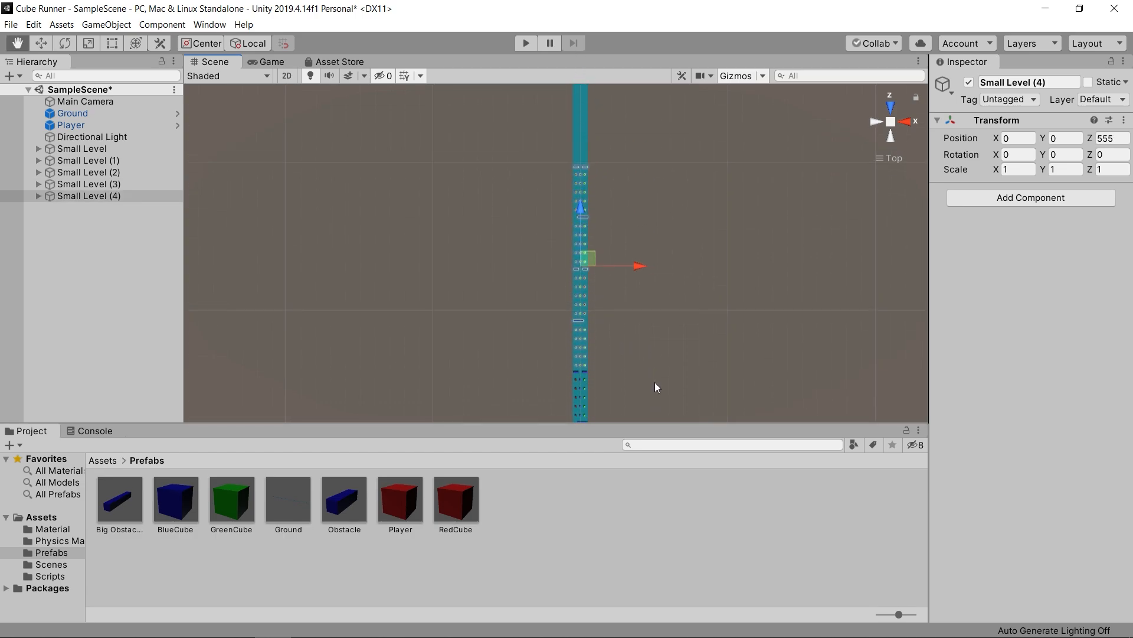
{"action": "key", "text": "ctrl+d"}
{"action": "left_click_drag", "start_coordinate": [588, 219], "coordinate": [586, 20]}
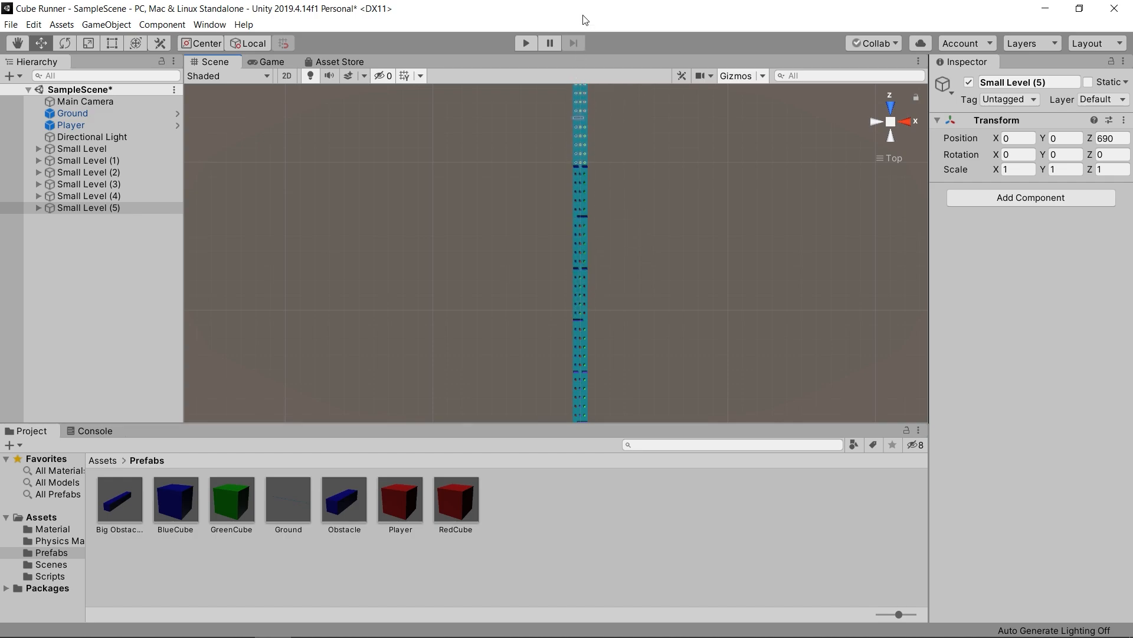
- Duplicate the level group once more and move the copy to the far end of the track at Z 833
{"action": "middle_click_drag", "start_coordinate": [622, 167], "coordinate": [617, 374]}
{"action": "key", "text": "ctrl+d"}
{"action": "left_click_drag", "start_coordinate": [580, 224], "coordinate": [583, 24]}
{"action": "scroll", "coordinate": [635, 250], "scroll_direction": "down", "scroll_amount": 6}
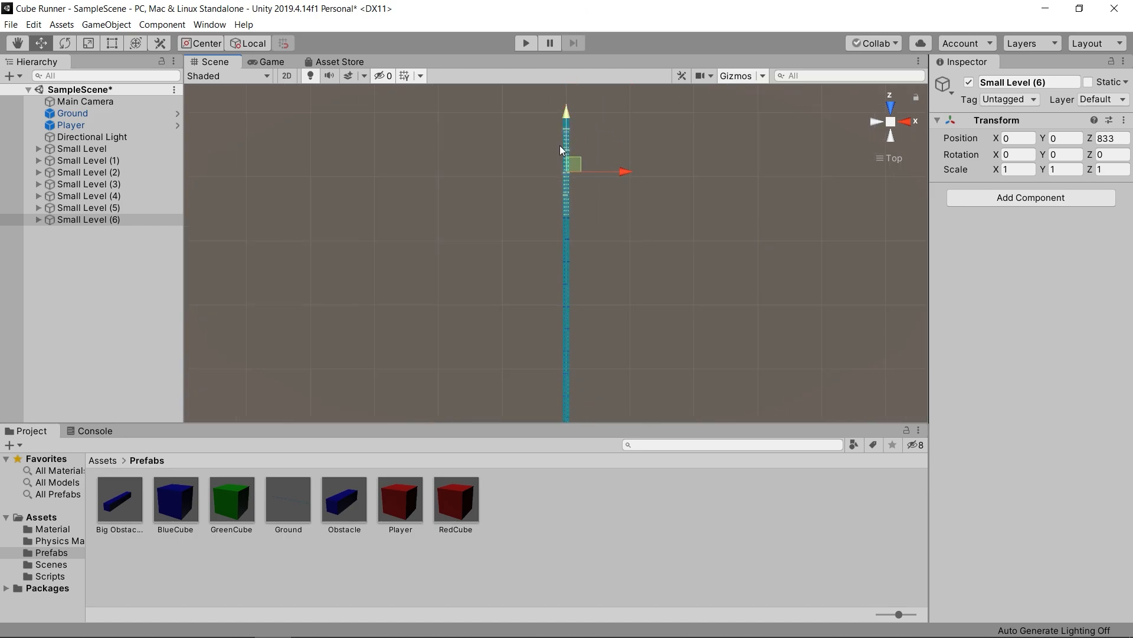
{"action": "scroll", "coordinate": [622, 348], "scroll_direction": "down", "scroll_amount": 2}
{"action": "middle_click_drag", "start_coordinate": [622, 348], "coordinate": [639, 296]}
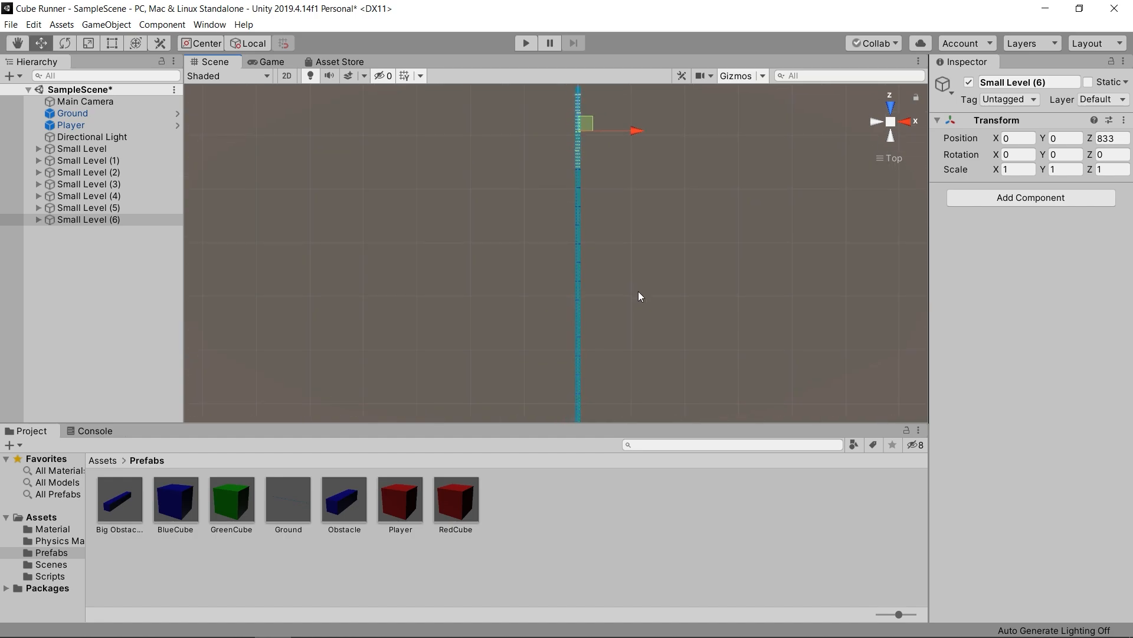
{"action": "scroll", "coordinate": [628, 331], "scroll_direction": "up", "scroll_amount": 3}
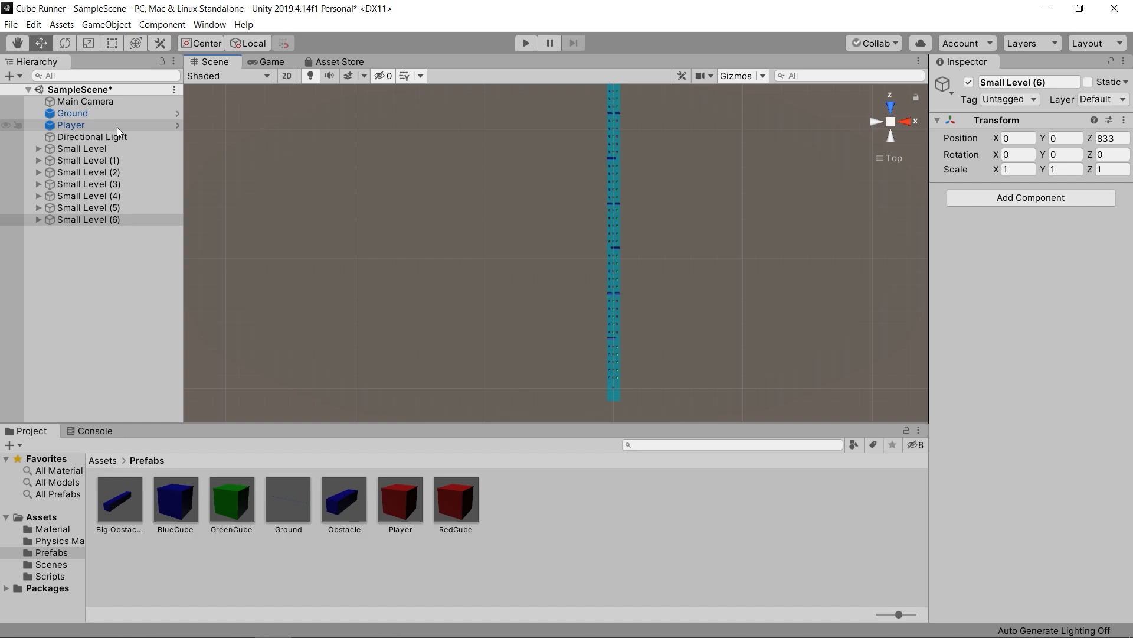
- Create an empty game object at the root of the scene, reset its transform and name it Level
{"action": "left_click", "coordinate": [97, 274]}
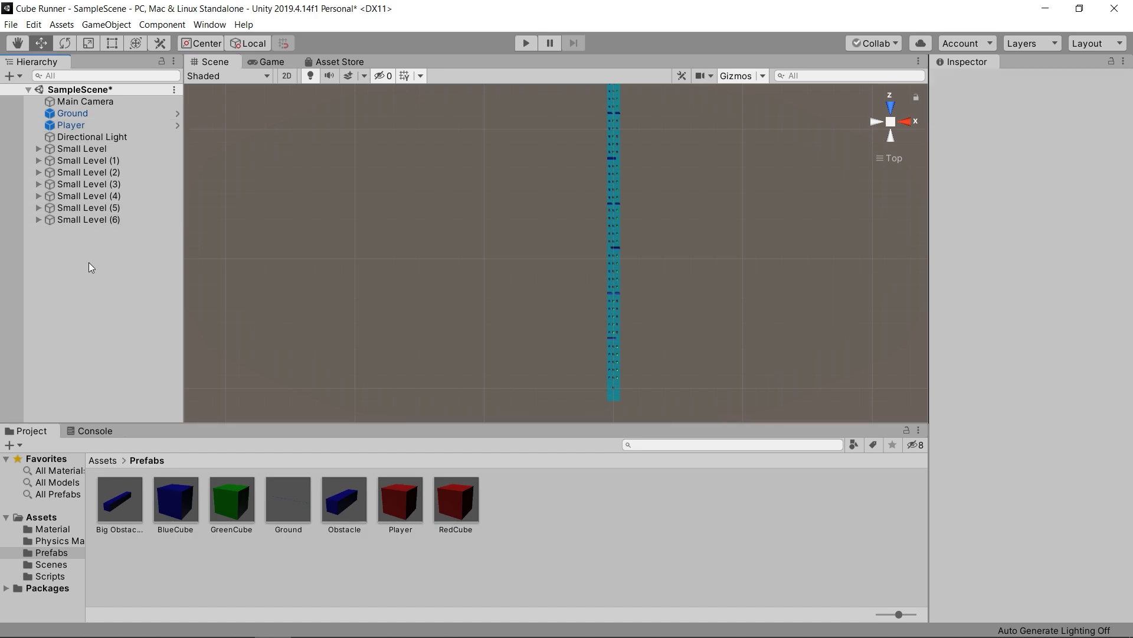
{"action": "right_click", "coordinate": [83, 253]}
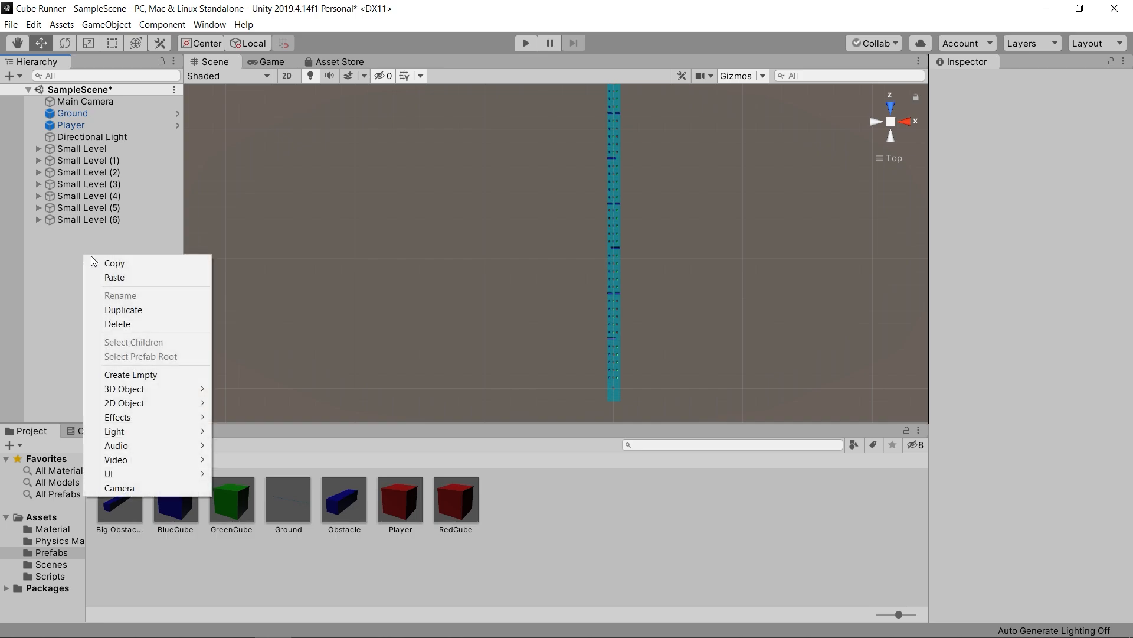
{"action": "left_click", "coordinate": [129, 374]}
{"action": "left_click", "coordinate": [1124, 120]}
{"action": "left_click", "coordinate": [1065, 133]}
{"action": "left_click", "coordinate": [1054, 77]}
{"action": "type", "text": "Le"}
{"action": "key", "text": "Return"}
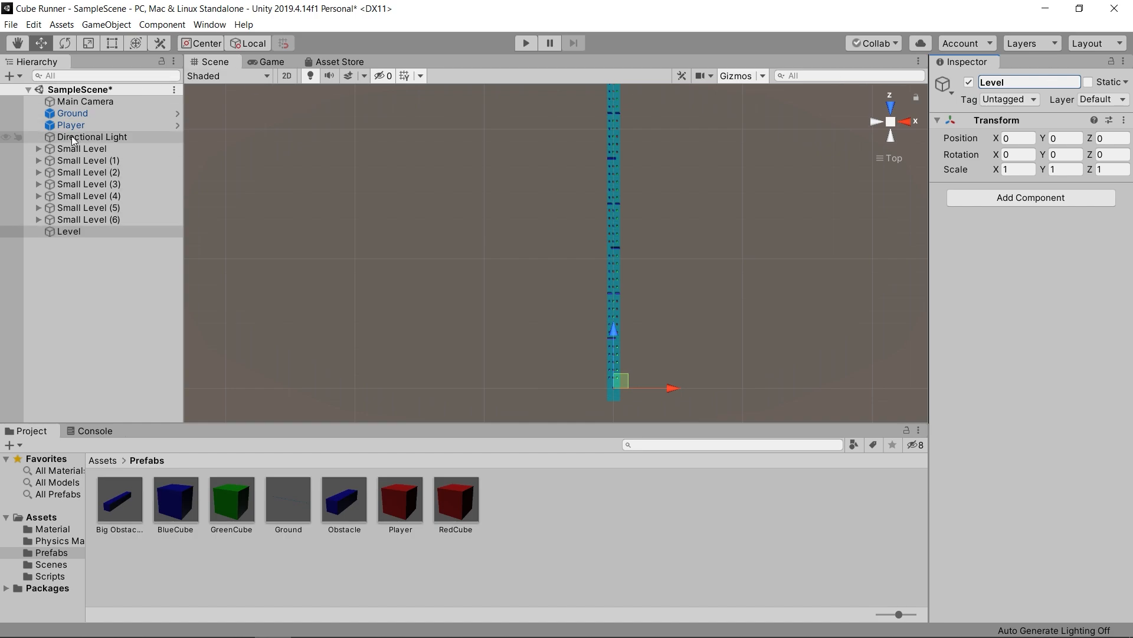
- Make all Small Level groups children of Level and collapse Level in the hierarchy
{"action": "left_click", "coordinate": [105, 148]}
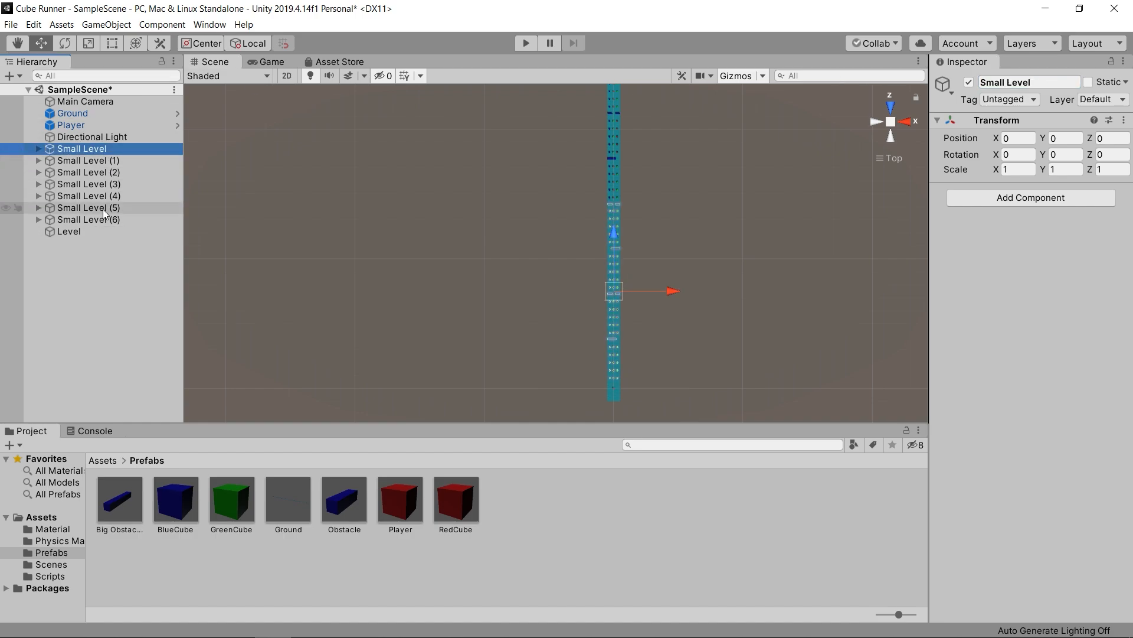
{"action": "left_click", "coordinate": [101, 217], "text": "shift"}
{"action": "left_click_drag", "start_coordinate": [101, 217], "coordinate": [73, 234]}
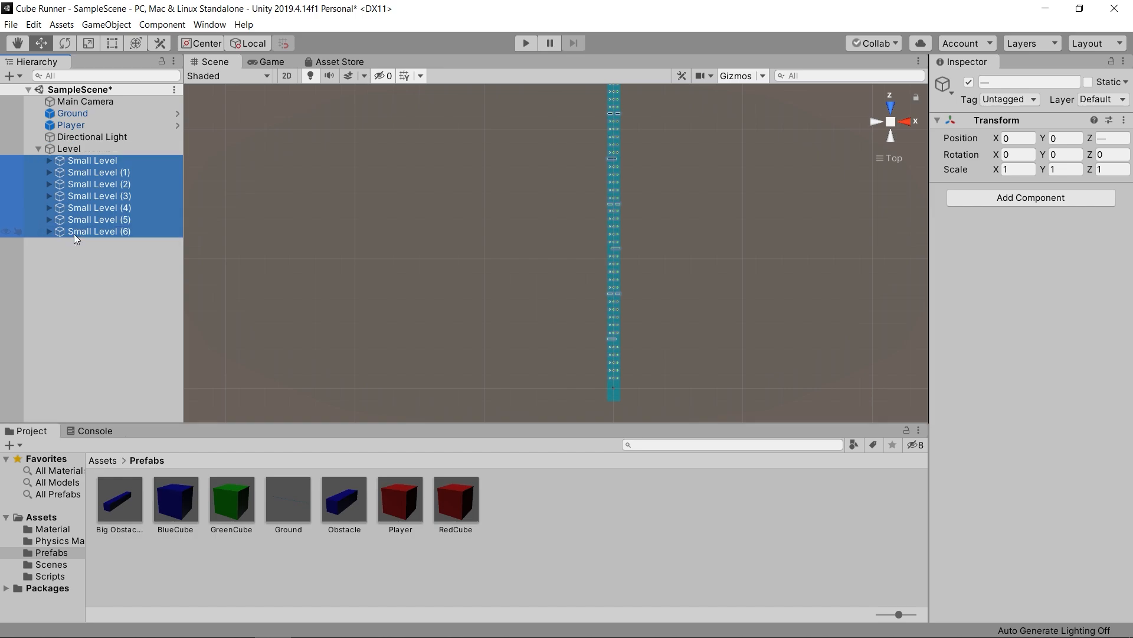
{"action": "left_click", "coordinate": [39, 148]}
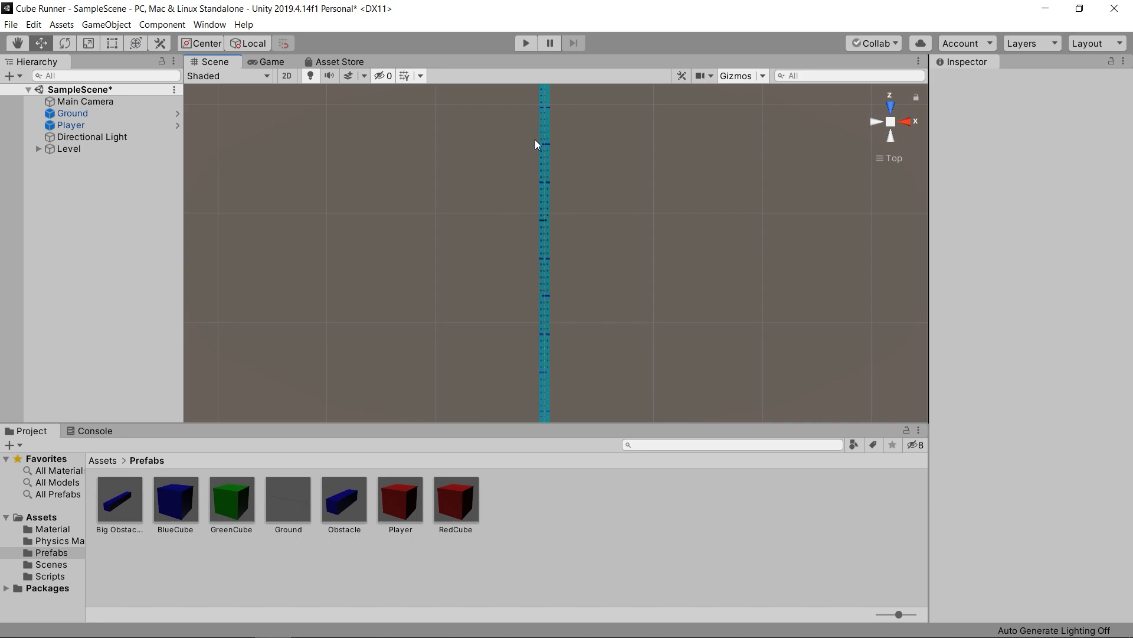
- Play-test the level, steering the player cube between lanes through the red cubes and past the obstacles, and stop the game
{"action": "left_click", "coordinate": [524, 46]}
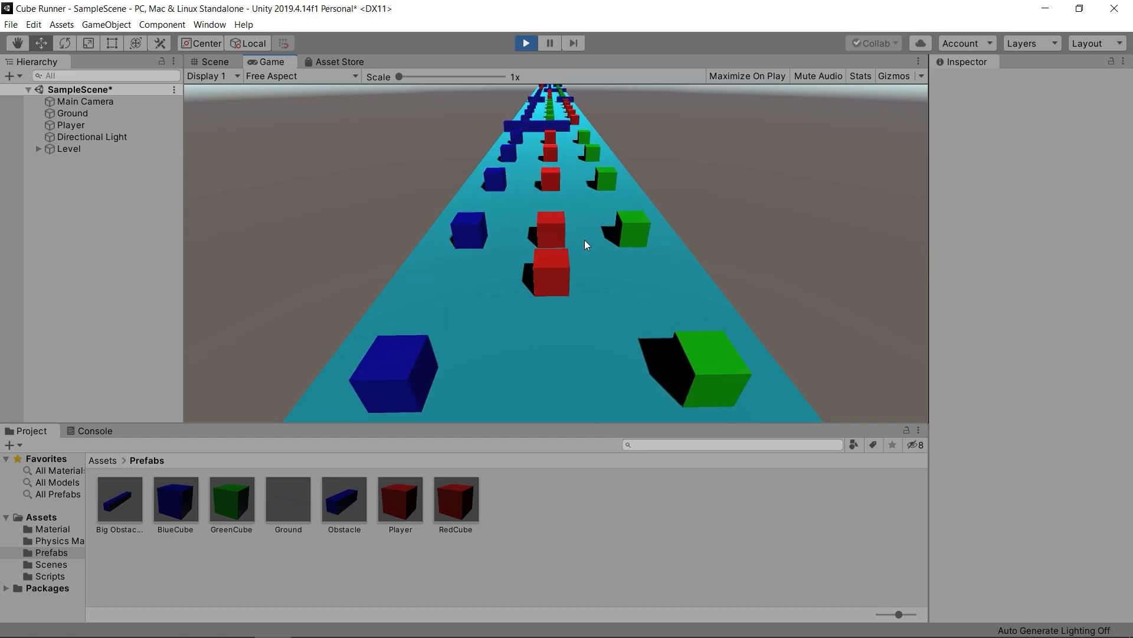
{"action": "key", "text": "Right"}
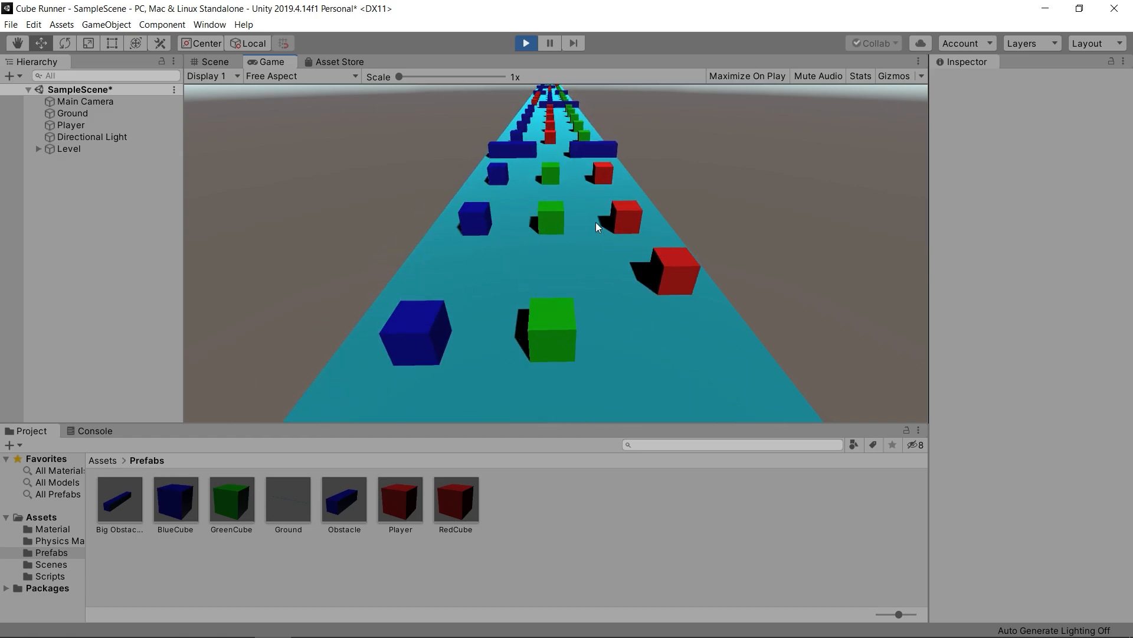
{"action": "key", "text": "Left"}
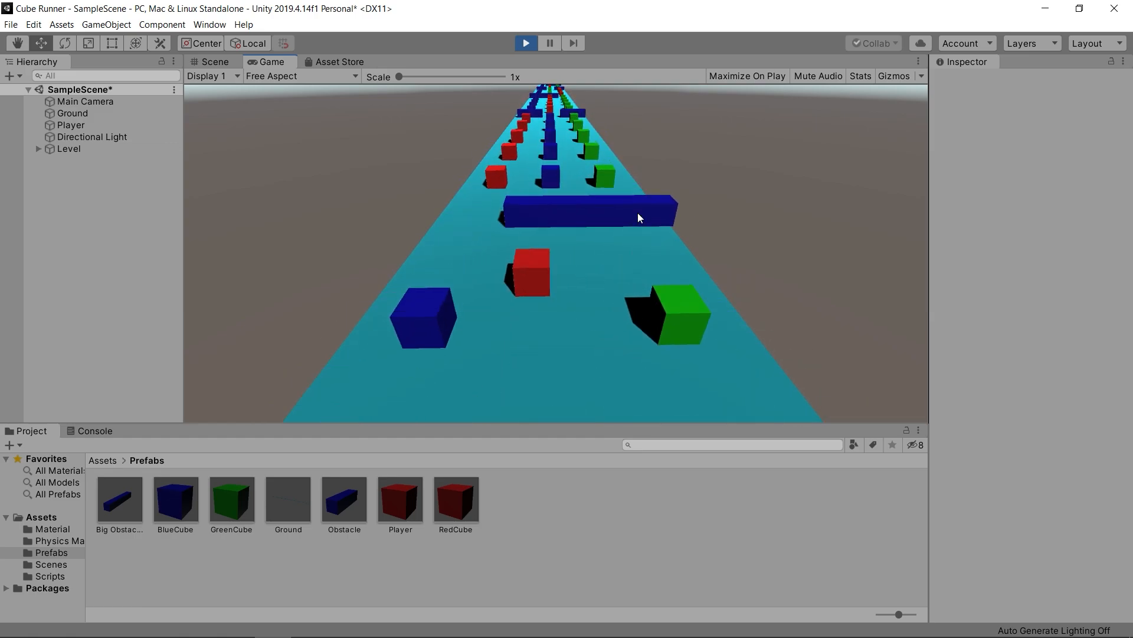
{"action": "key", "text": "Left"}
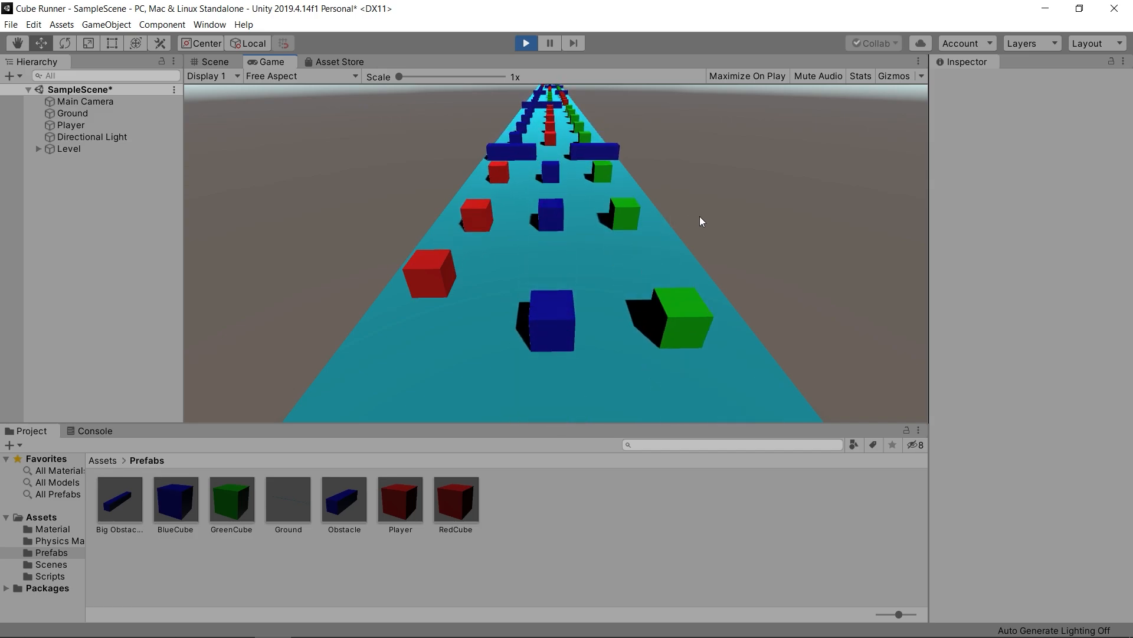
{"action": "key", "text": "Right"}
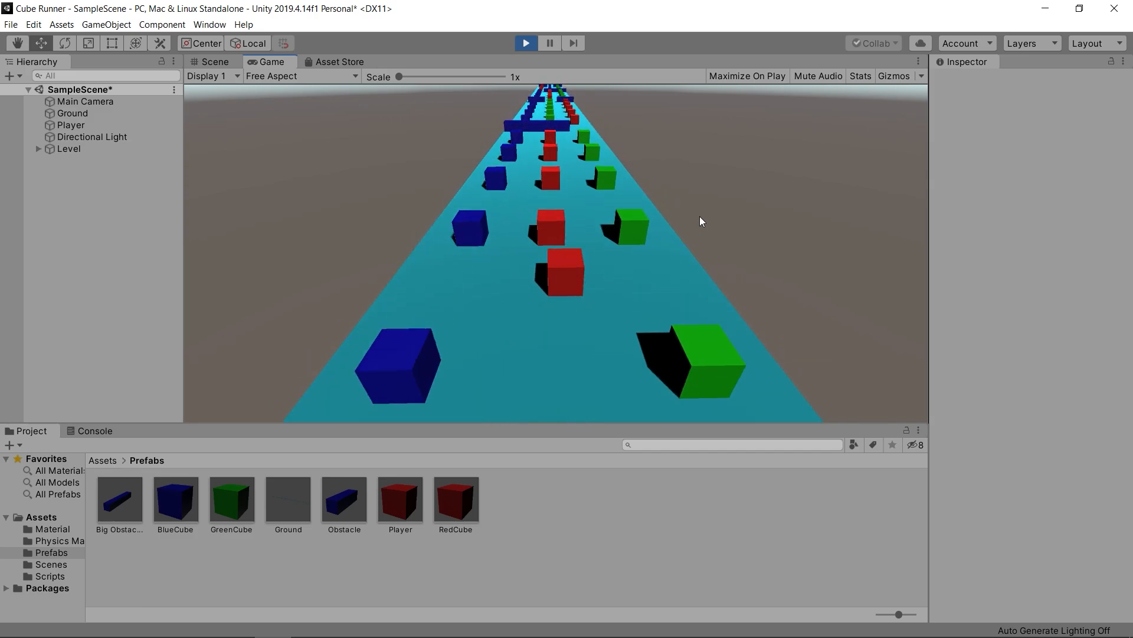
{"action": "key", "text": "Right"}
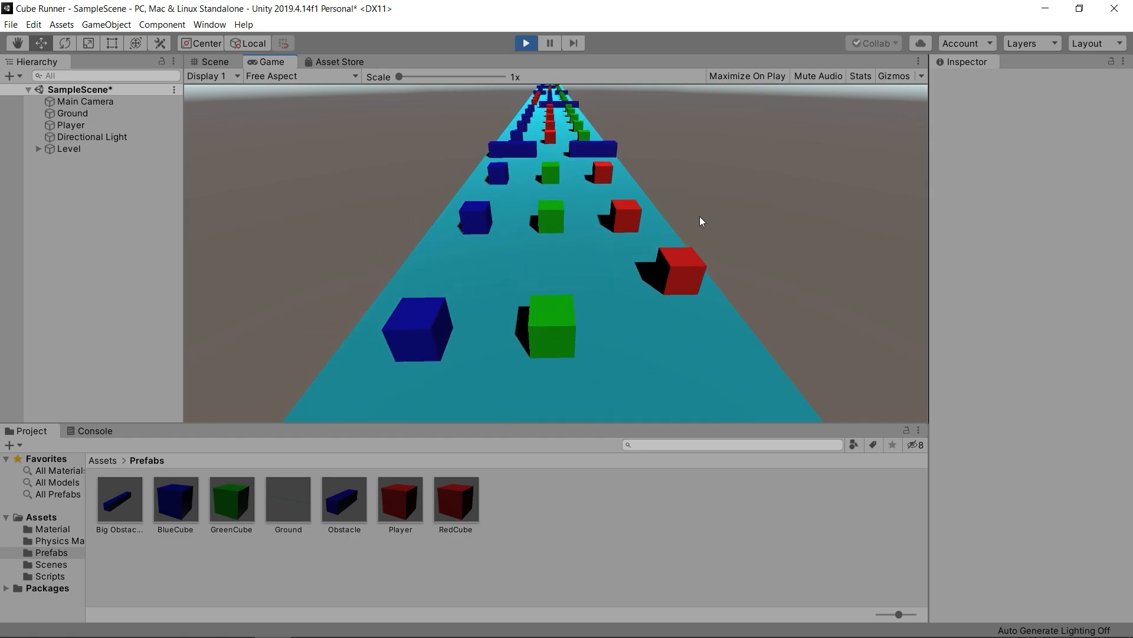
{"action": "key", "text": "Left"}
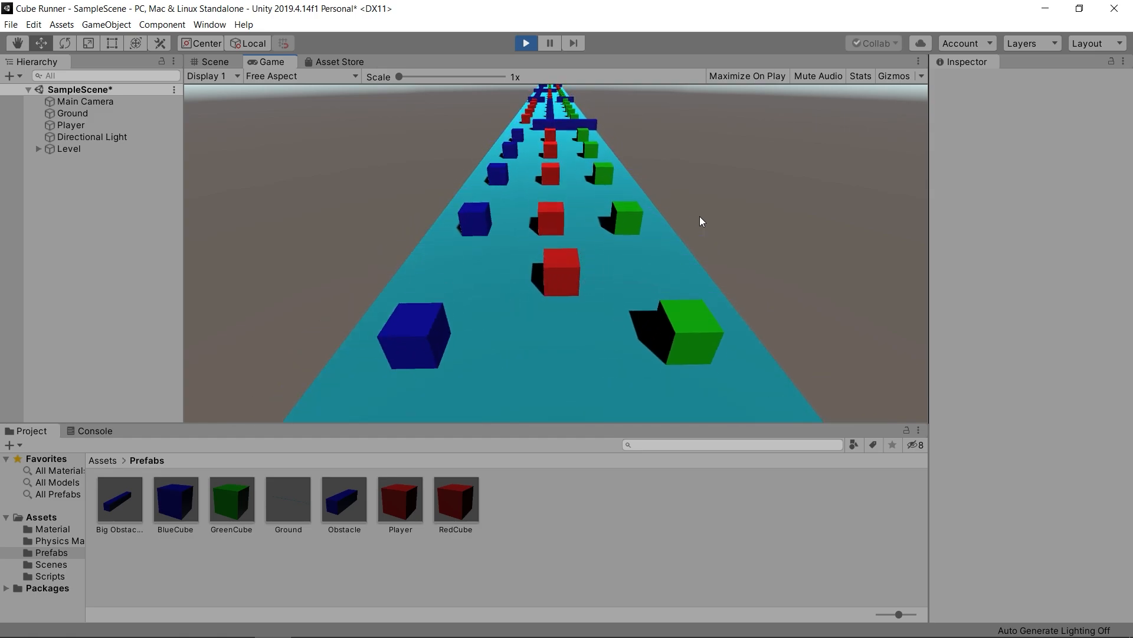
{"action": "key", "text": "Left"}
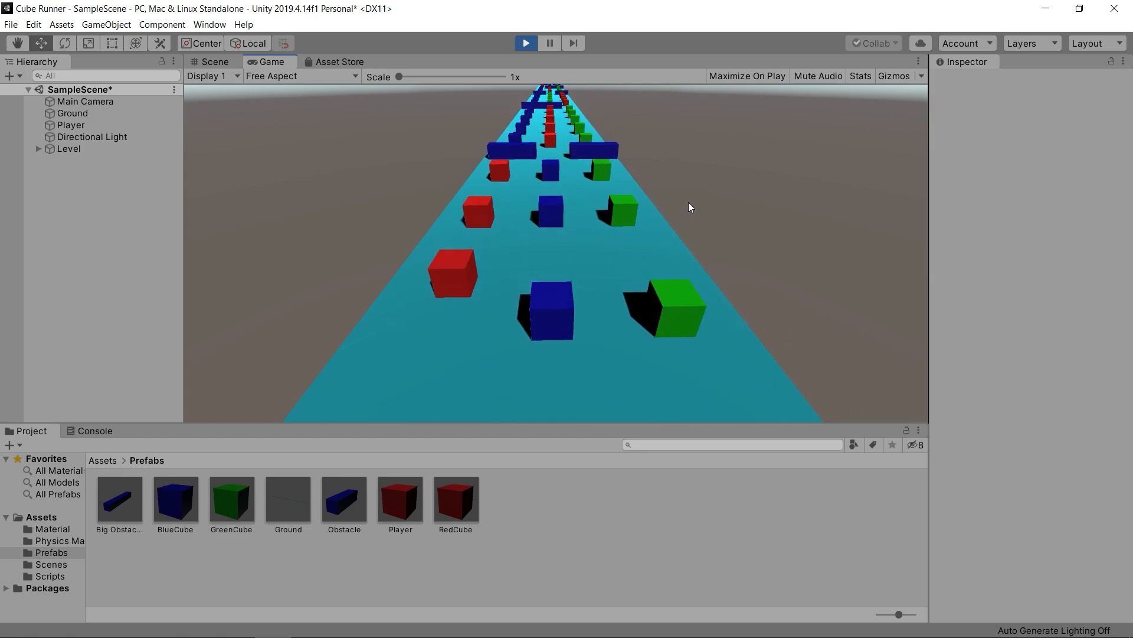
{"action": "key", "text": "Right"}
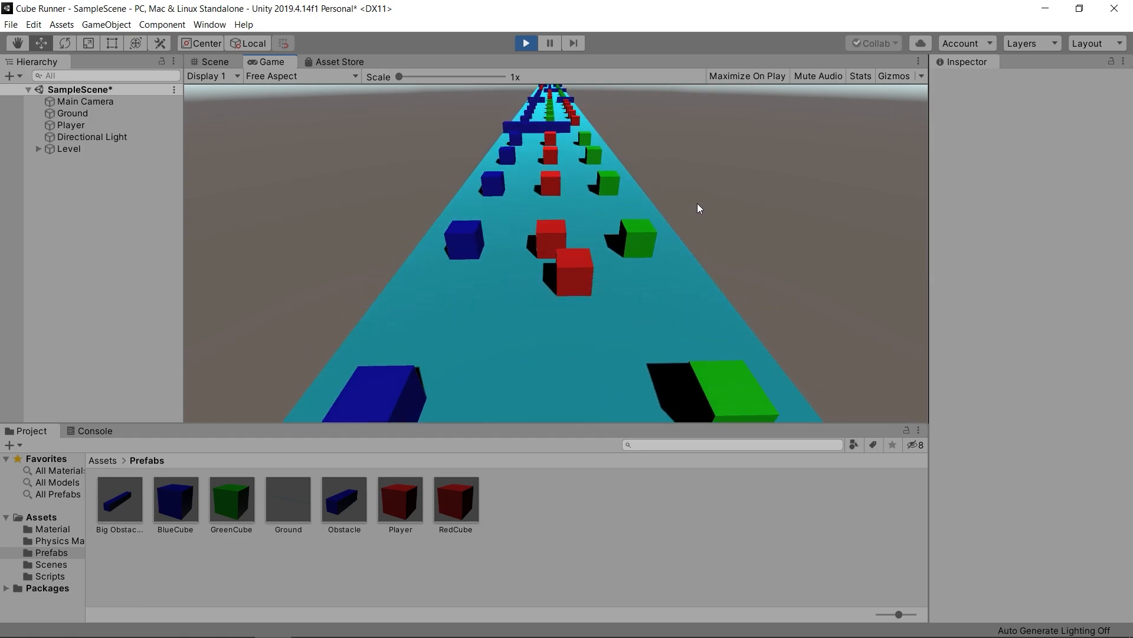
{"action": "key", "text": "Right"}
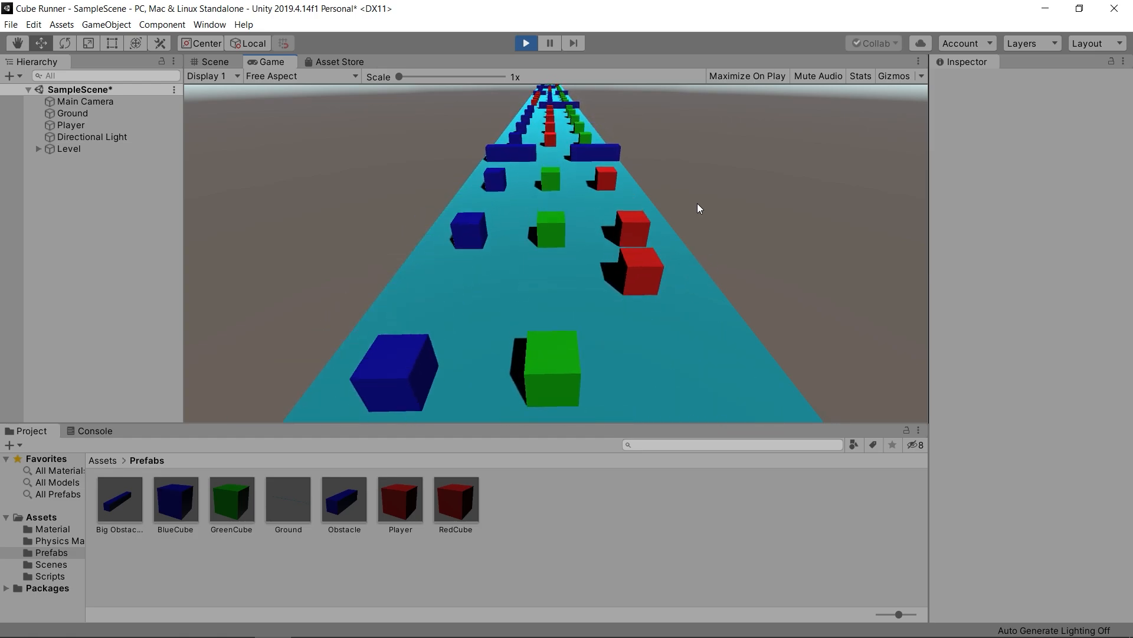
{"action": "key", "text": "Left"}
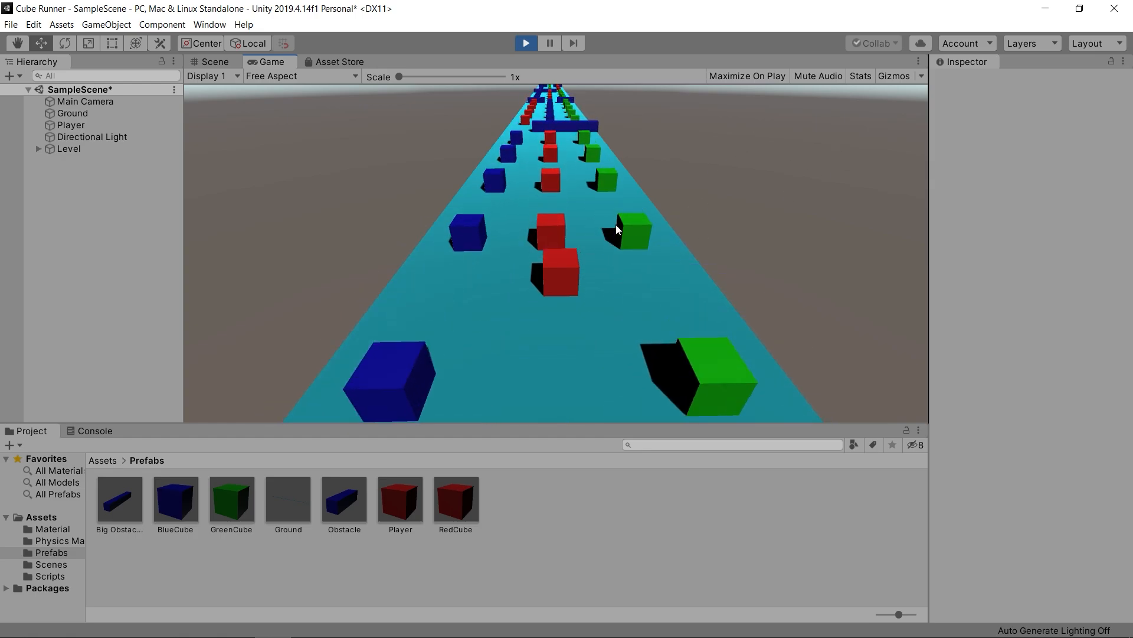
{"action": "key", "text": "Left"}
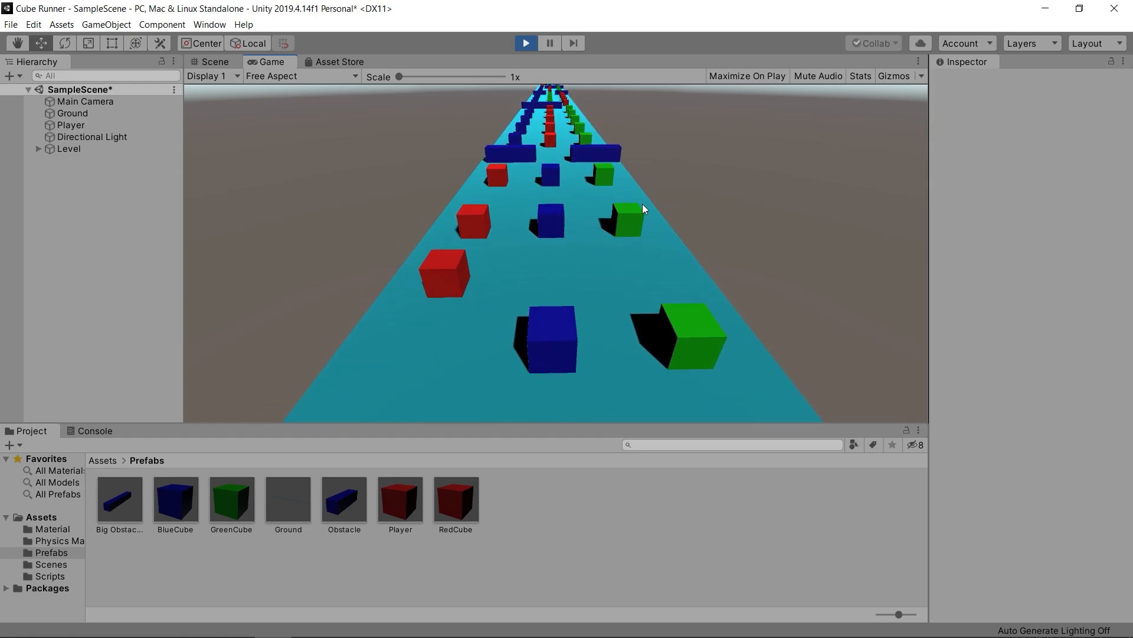
{"action": "key", "text": "Right"}
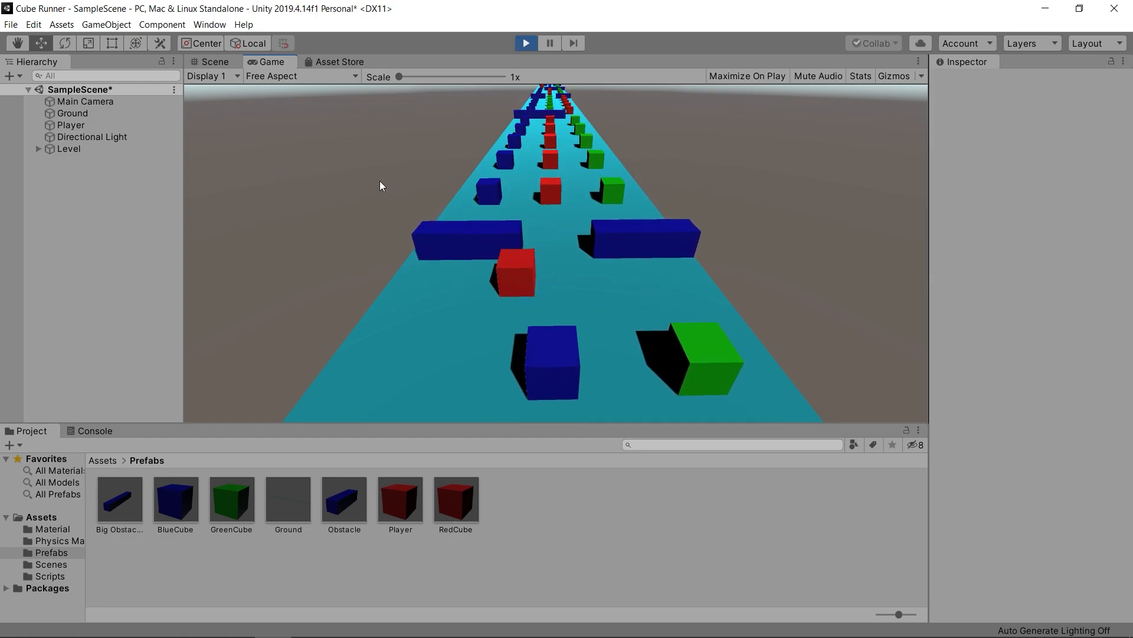
{"action": "left_click", "coordinate": [524, 45]}
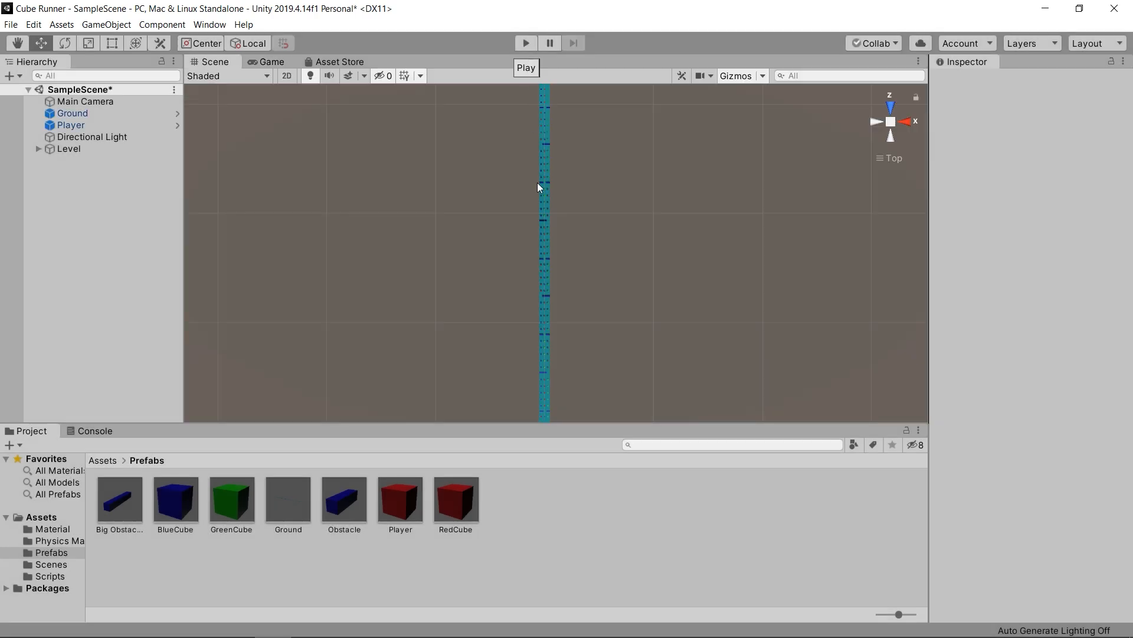
- Create a 3D cube at the root of the scene and reset its transform
{"action": "left_click", "coordinate": [892, 122]}
{"action": "middle_click_drag", "start_coordinate": [594, 381], "coordinate": [561, 142]}
{"action": "mouse_move", "coordinate": [536, 366]}
{"action": "middle_mouse_down"}
{"action": "mouse_move", "coordinate": [533, 293]}
{"action": "mouse_move", "coordinate": [544, 612]}
{"action": "middle_mouse_up"}
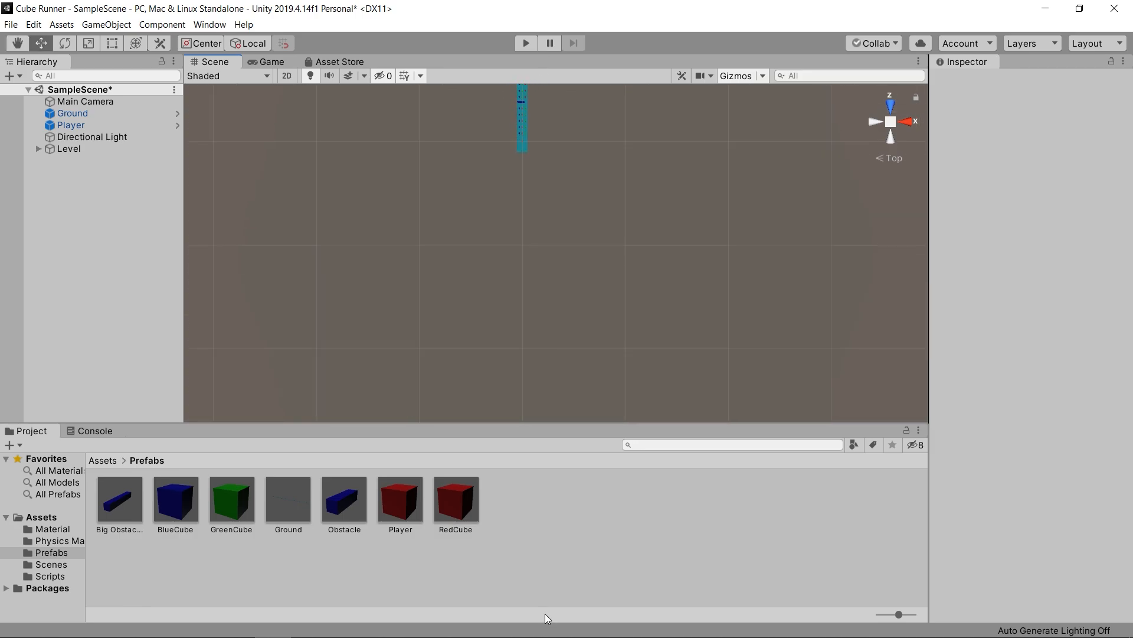
{"action": "mouse_move", "coordinate": [542, 636]}
{"action": "scroll", "coordinate": [512, 172], "scroll_direction": "up", "scroll_amount": 4}
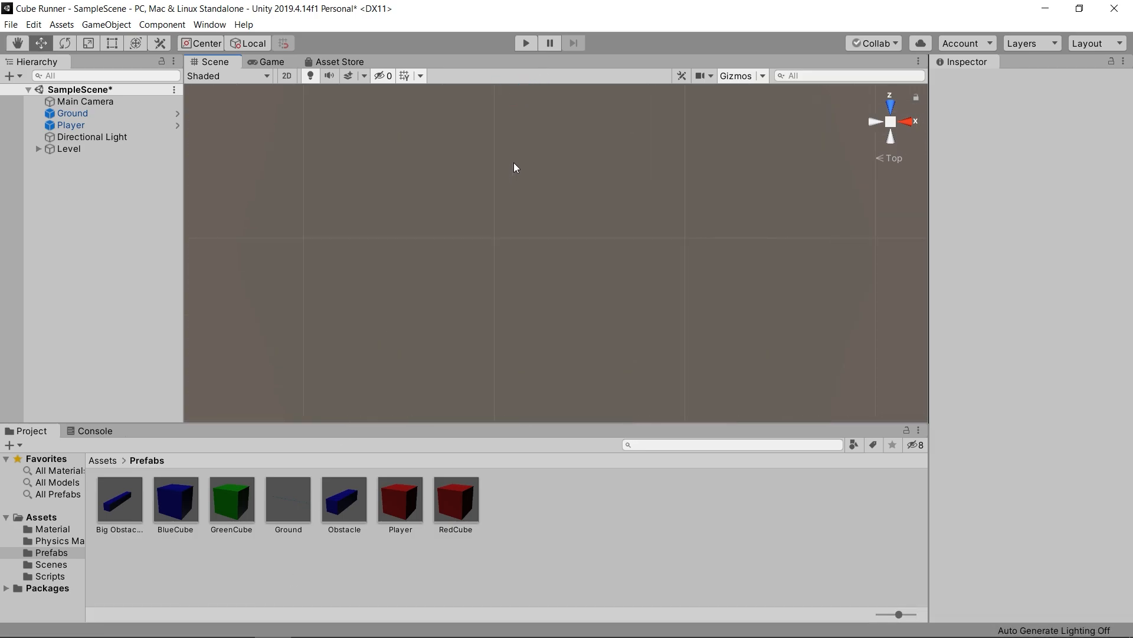
{"action": "scroll", "coordinate": [556, 344], "scroll_direction": "down", "scroll_amount": 5}
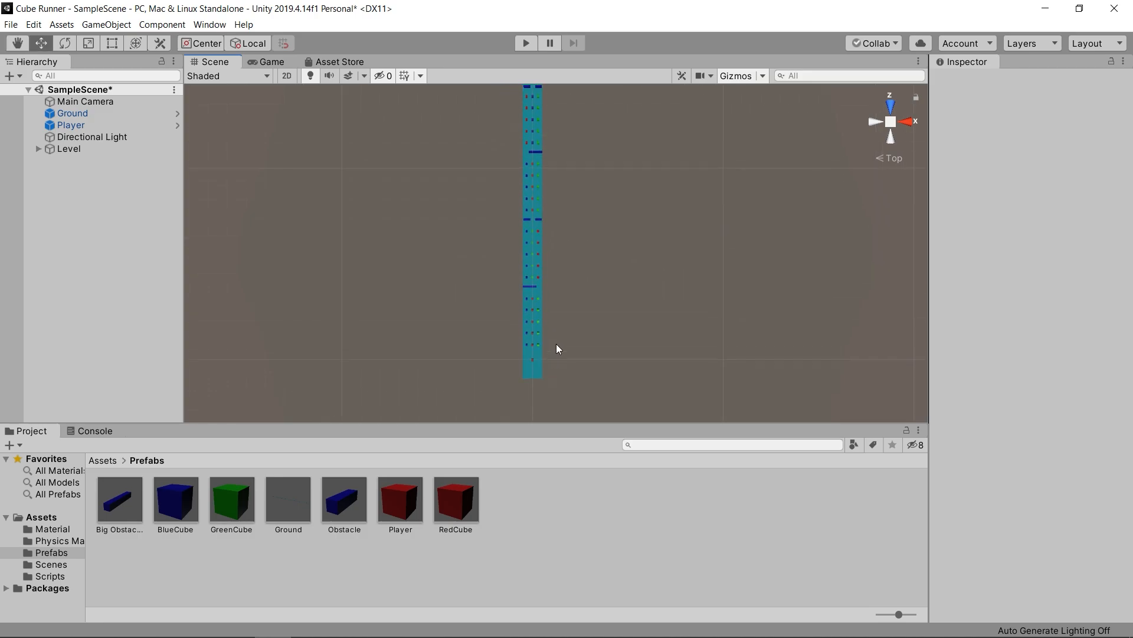
{"action": "left_click_drag", "start_coordinate": [556, 344], "coordinate": [612, 332], "text": "alt"}
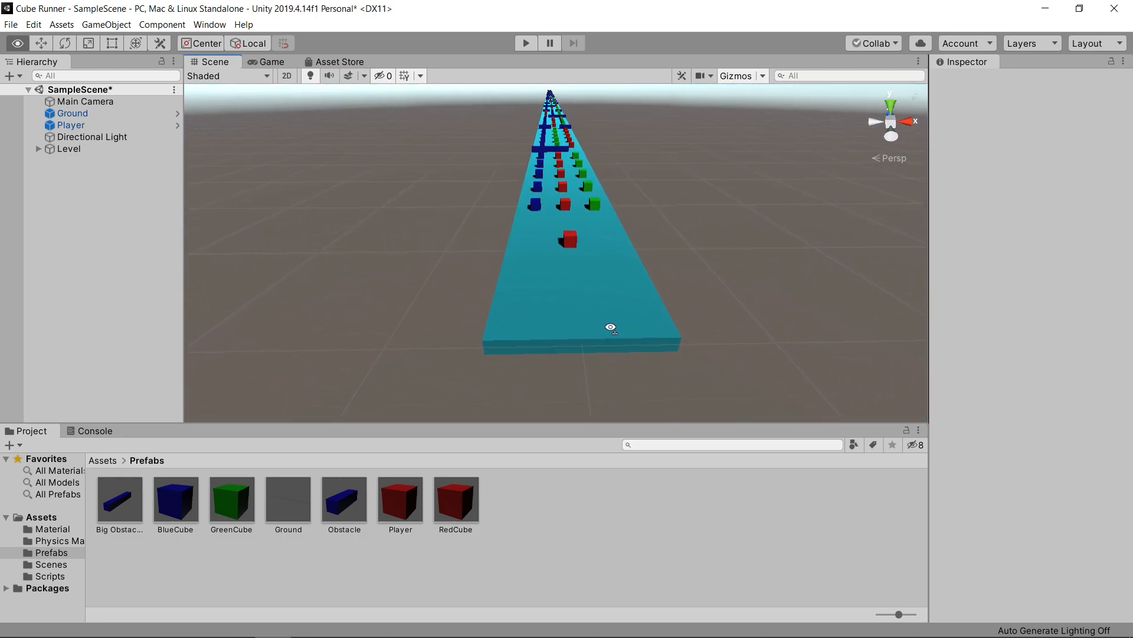
{"action": "right_click", "coordinate": [74, 181]}
{"action": "mouse_move", "coordinate": [168, 318]}
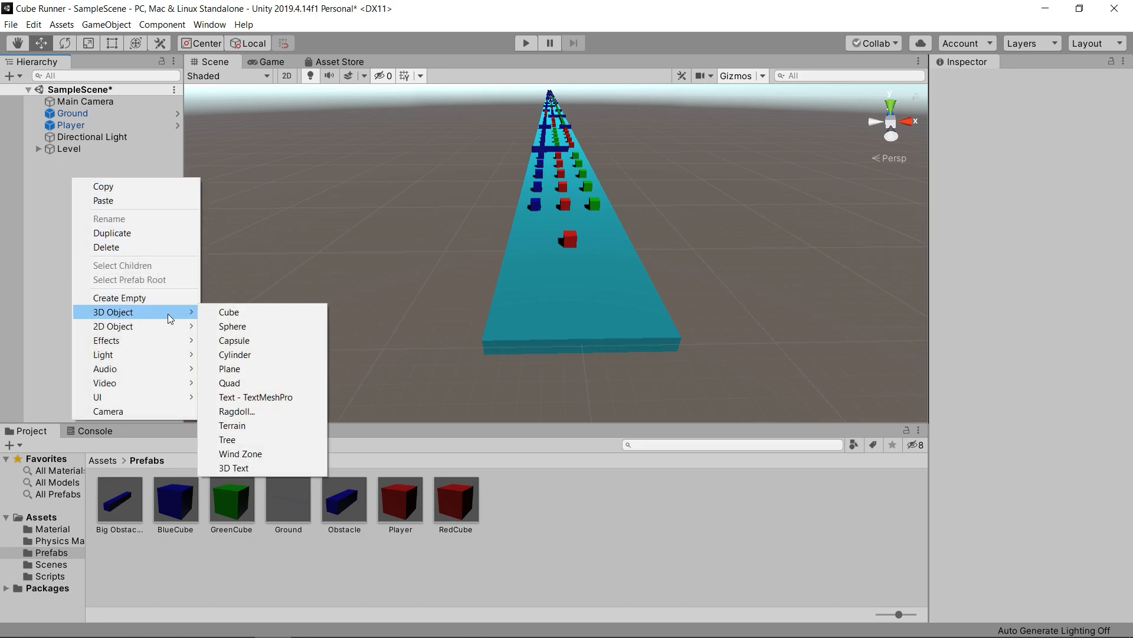
{"action": "left_click", "coordinate": [228, 314]}
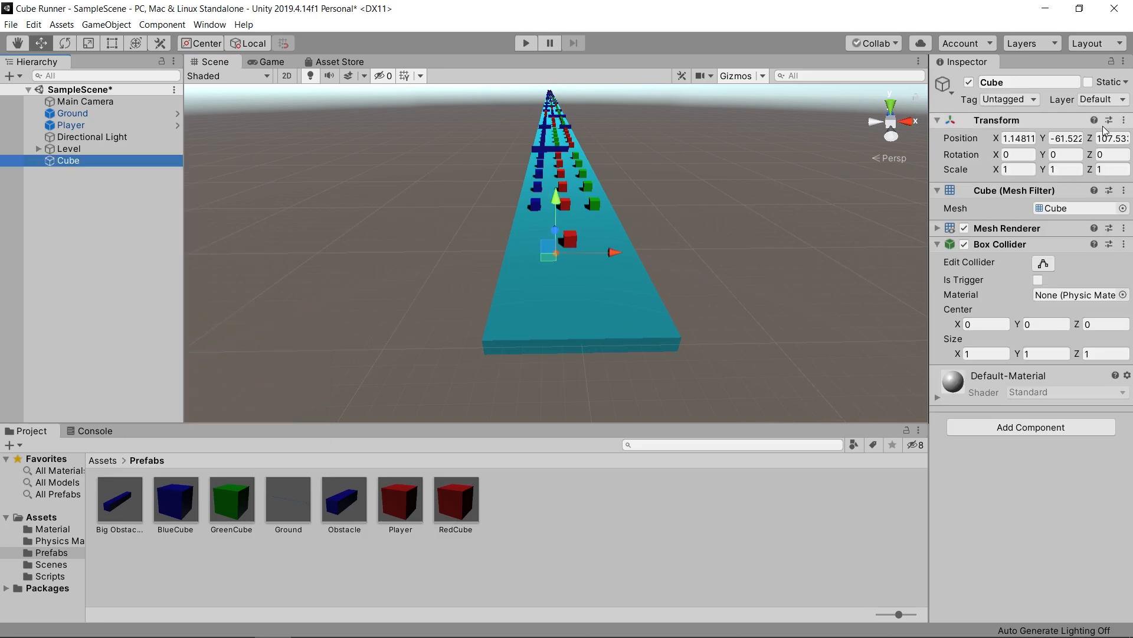
{"action": "left_click", "coordinate": [1124, 120]}
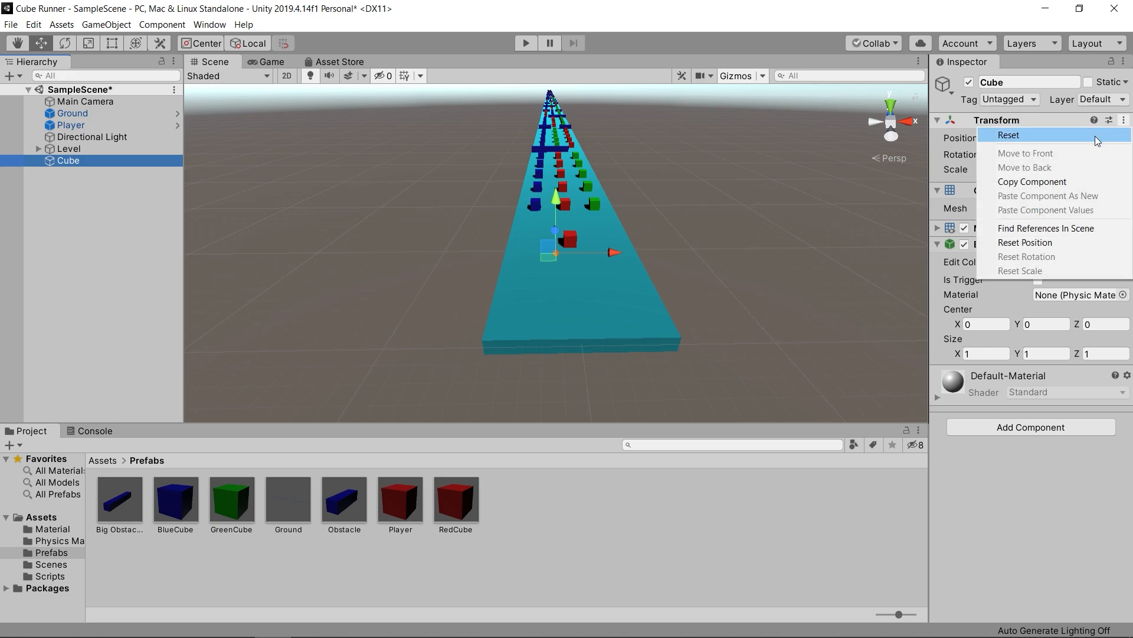
{"action": "left_click", "coordinate": [1004, 134]}
- Position the new cube beside the track at X 10, Y 1
{"action": "type", "text": "1"}
{"action": "middle_click_drag", "start_coordinate": [911, 180], "coordinate": [631, 227]}
{"action": "left_click_drag", "start_coordinate": [544, 242], "coordinate": [667, 242]}
{"action": "left_click", "coordinate": [1005, 137]}
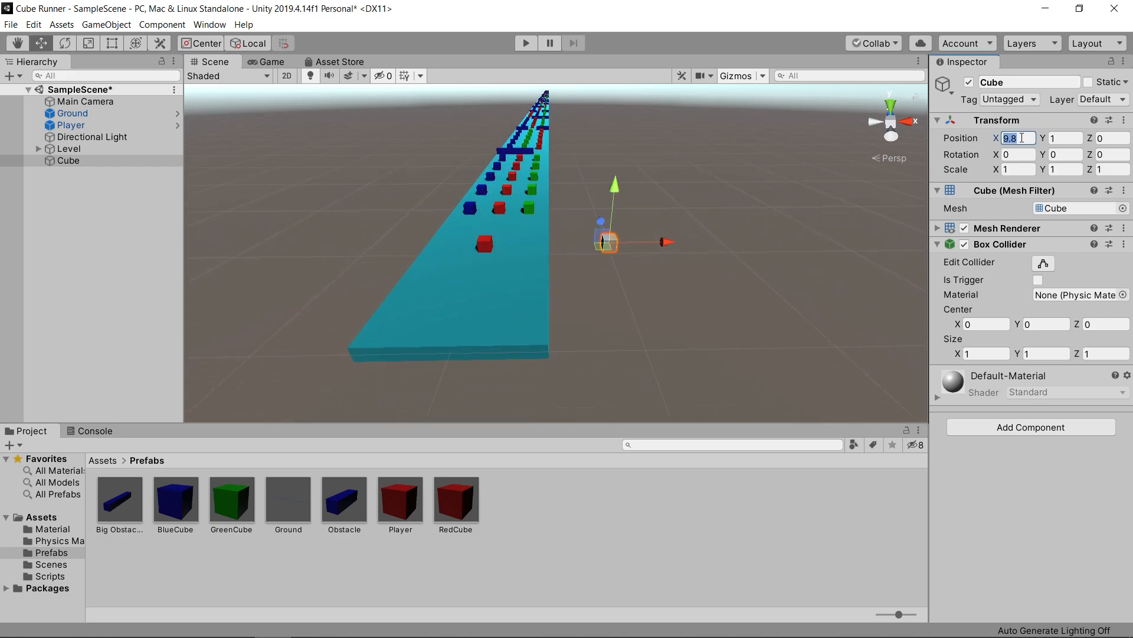
{"action": "type", "text": "10"}
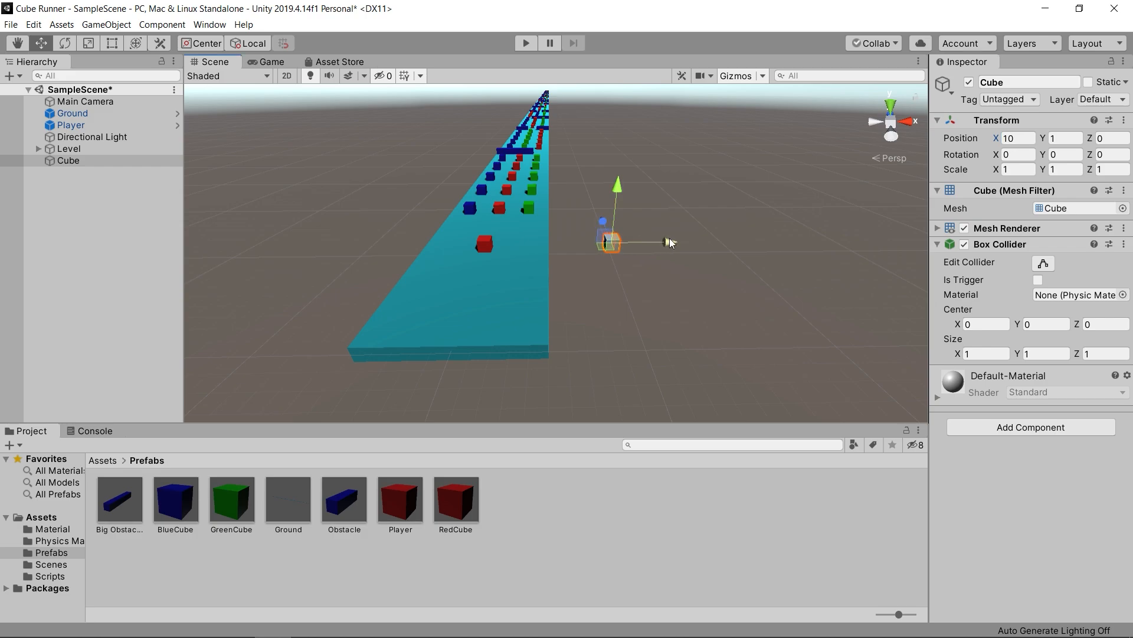
- Duplicate the cube beside the track and set the copy's X position to 20
{"action": "key", "text": "ctrl+d"}
{"action": "left_click_drag", "start_coordinate": [675, 243], "coordinate": [791, 242]}
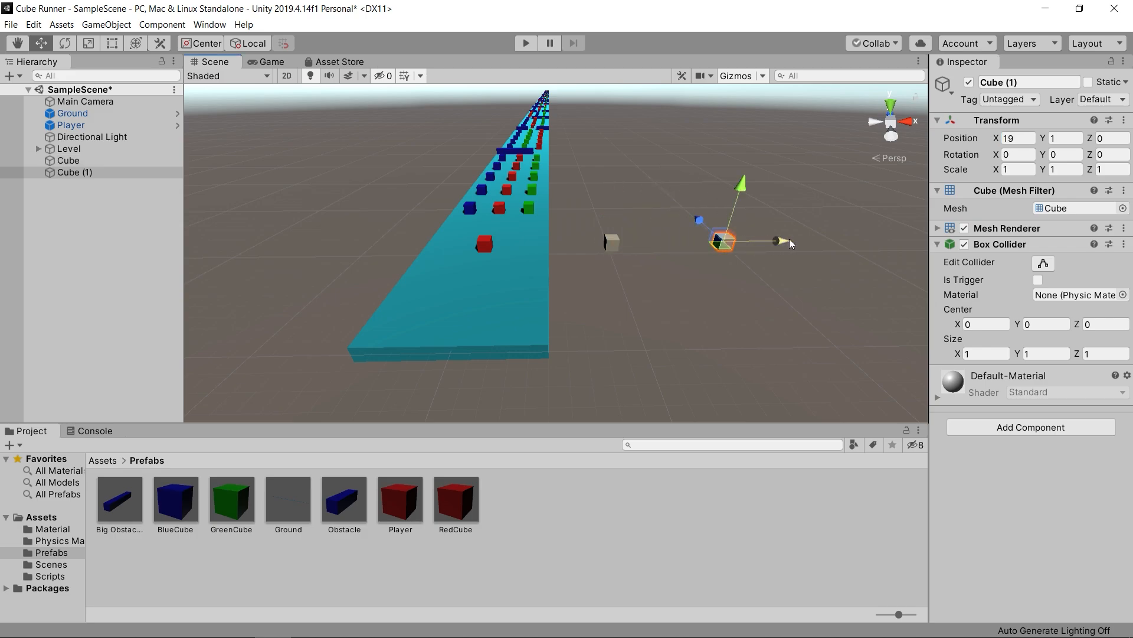
{"action": "left_click", "coordinate": [1027, 135]}
{"action": "type", "text": "20"}
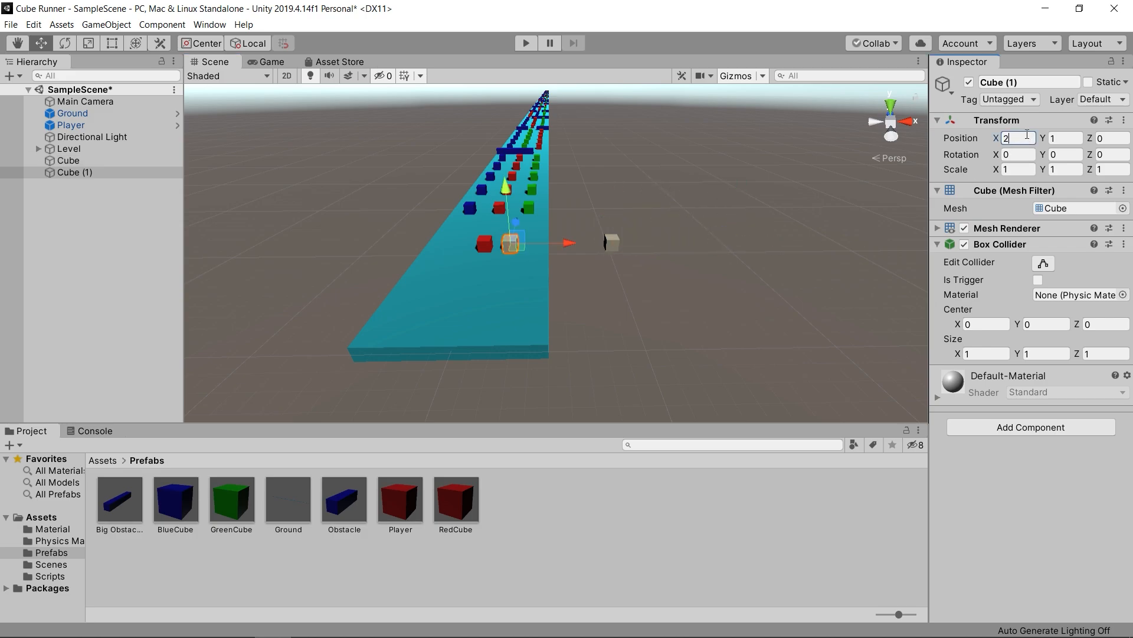
- Duplicate both scenery cubes together and move the copied pair along the track to Z 9
{"action": "left_click", "coordinate": [717, 293]}
{"action": "left_click_drag", "start_coordinate": [587, 216], "coordinate": [790, 287]}
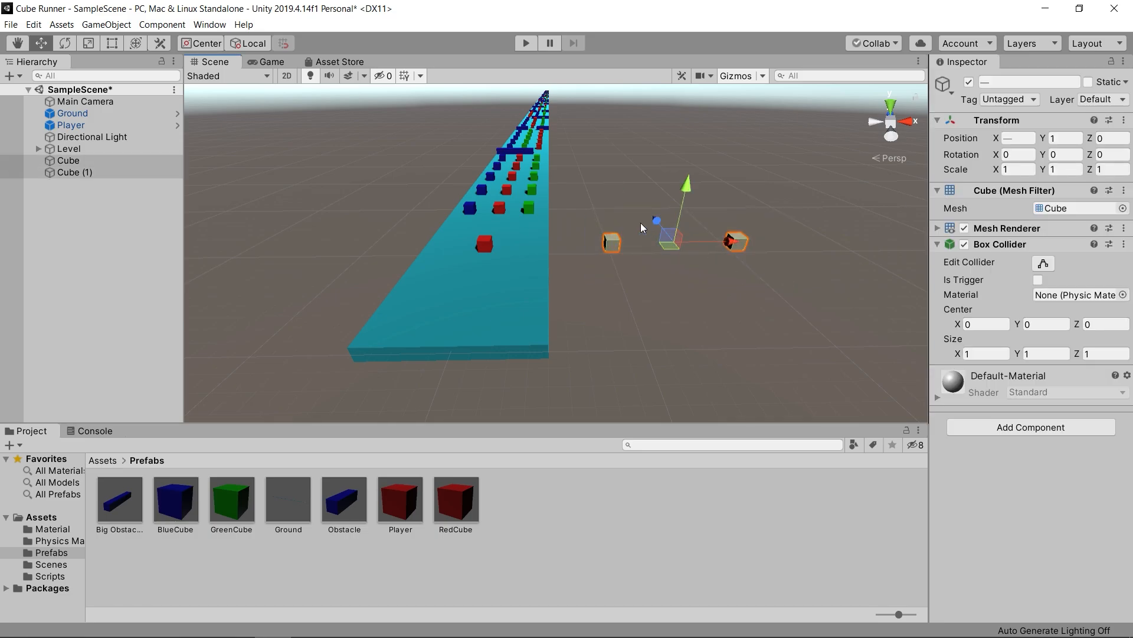
{"action": "key", "text": "ctrl+d"}
{"action": "left_click_drag", "start_coordinate": [657, 221], "coordinate": [629, 166]}
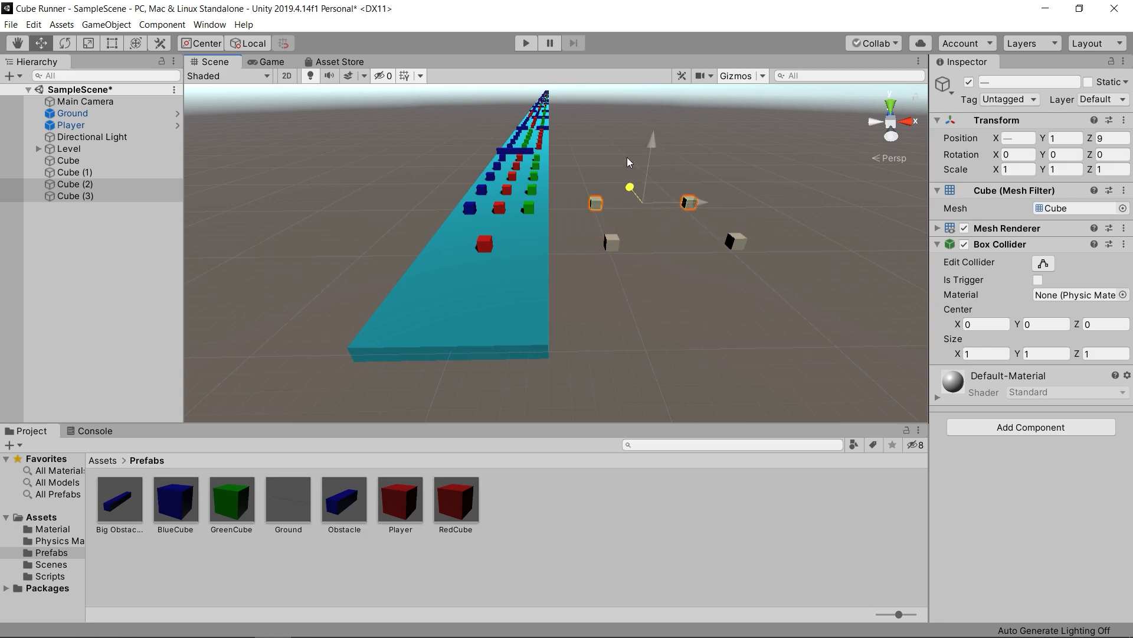
- Duplicate the cube pair twice more along the track, placing the copies at Z 18 and Z 31
{"action": "key", "text": "ctrl+d"}
{"action": "left_click_drag", "start_coordinate": [630, 176], "coordinate": [605, 135]}
{"action": "key", "text": "ctrl+d"}
{"action": "scroll", "coordinate": [620, 224], "scroll_direction": "down", "scroll_amount": 3}
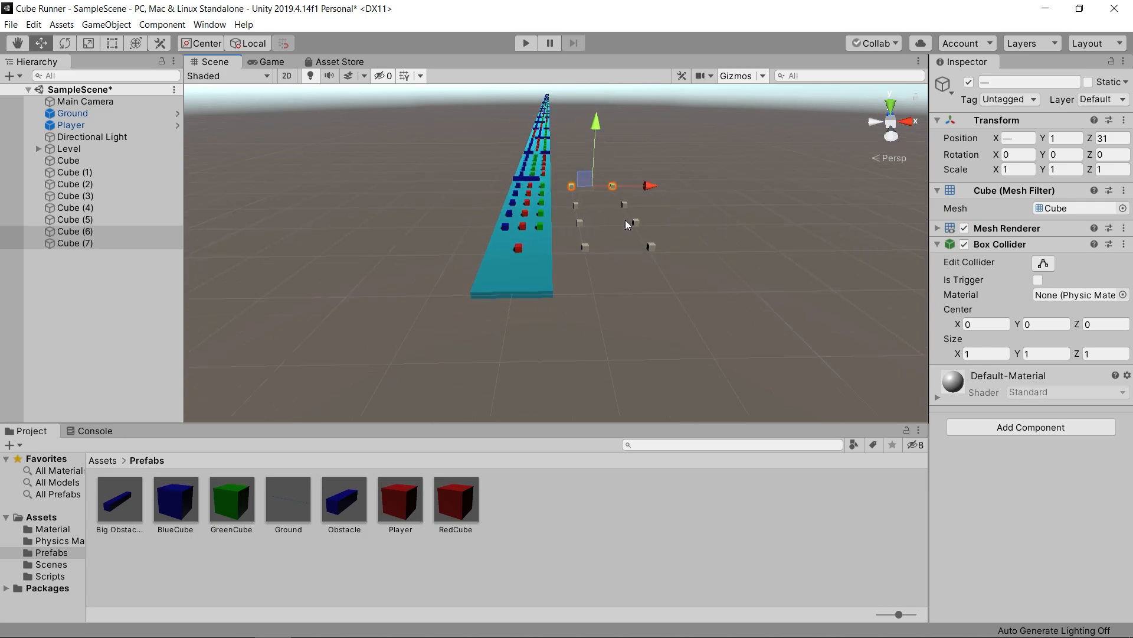
{"action": "mouse_move", "coordinate": [636, 215]}
{"action": "right_mouse_down"}
{"action": "mouse_move", "coordinate": [696, 192]}
{"action": "mouse_move", "coordinate": [779, 194]}
{"action": "mouse_move", "coordinate": [867, 233]}
{"action": "mouse_move", "coordinate": [983, 254]}
{"action": "mouse_move", "coordinate": [995, 237]}
{"action": "mouse_move", "coordinate": [636, 212]}
{"action": "right_mouse_up"}
{"action": "key", "text": "w"}
{"action": "key", "text": "s"}
{"action": "key", "text": "w"}
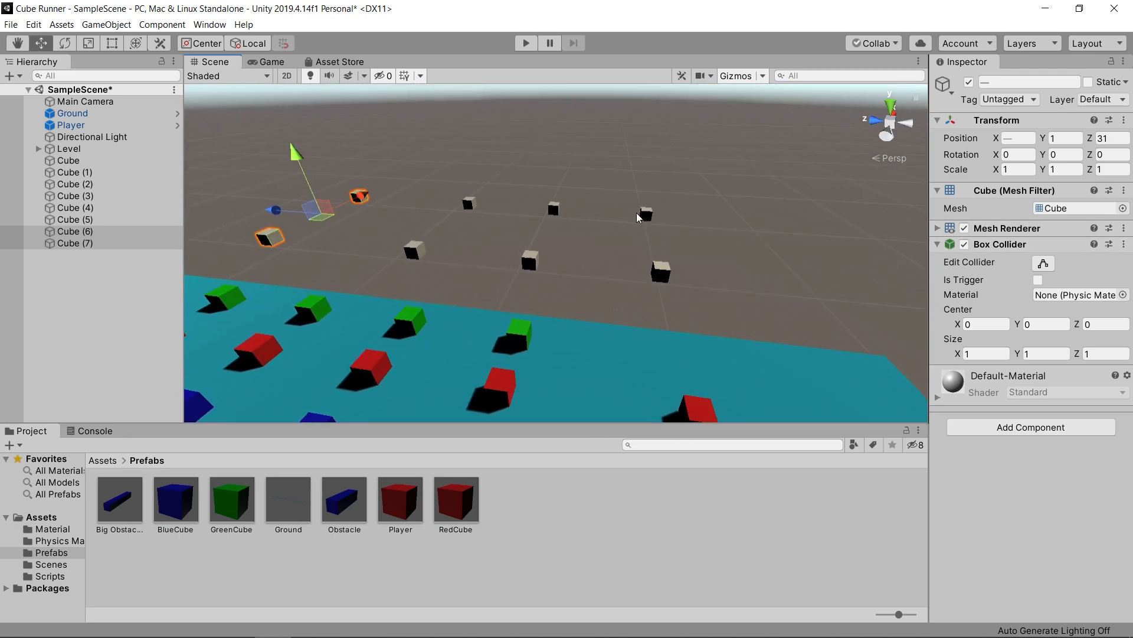
- Scale the scenery cube at X 10, Z 0 into a tower, about 3.4 wide, 15 tall and 3.1 deep
{"action": "left_click", "coordinate": [87, 43]}
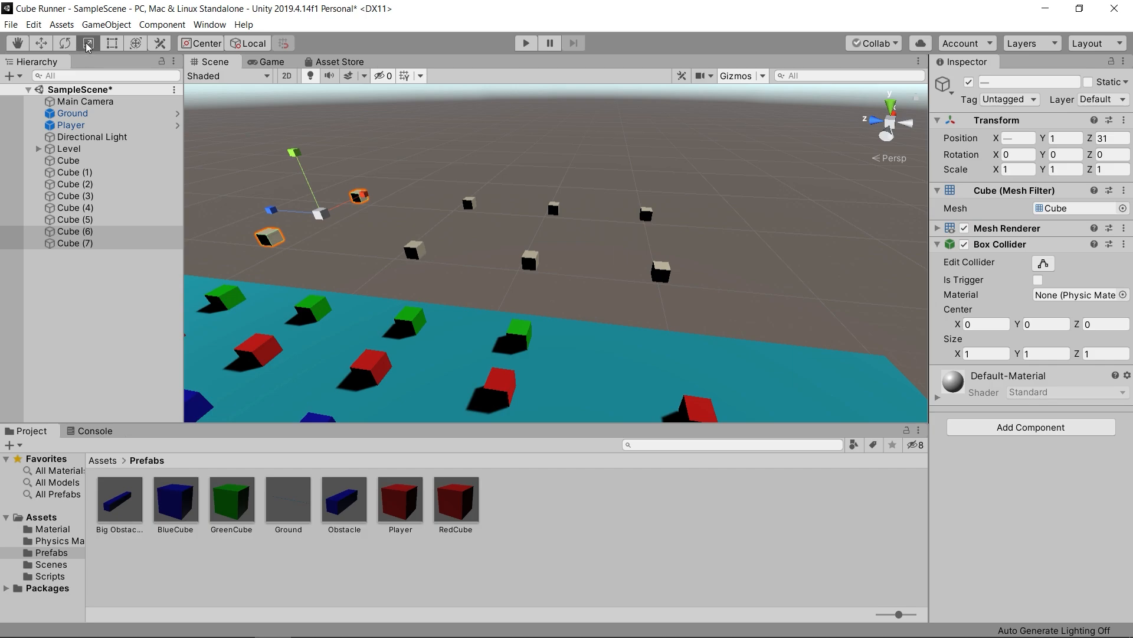
{"action": "left_click", "coordinate": [660, 275]}
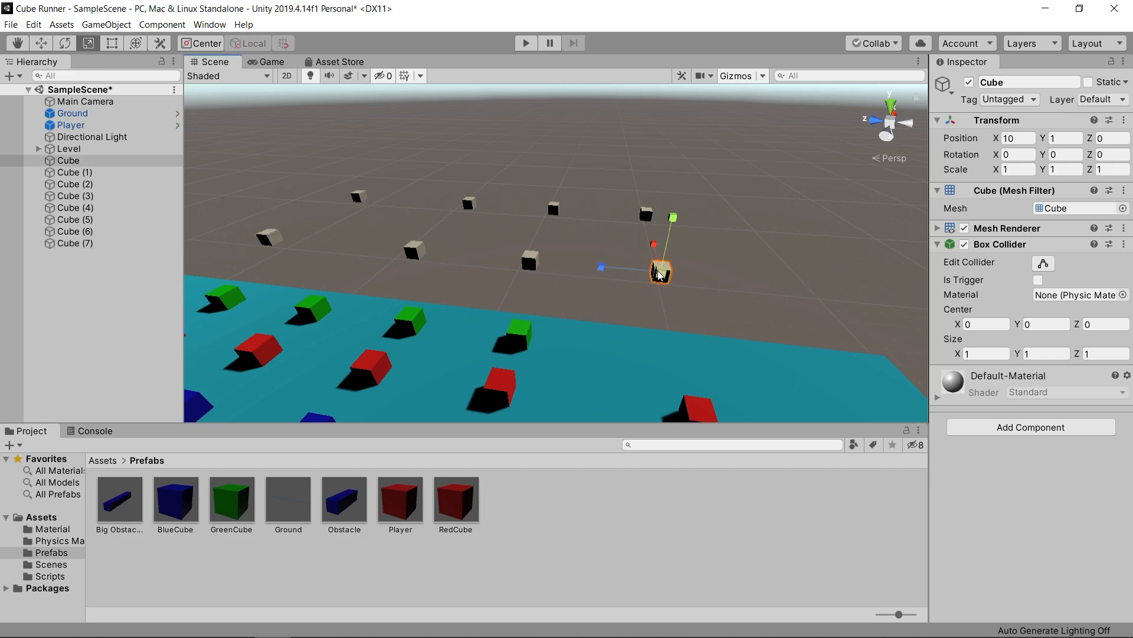
{"action": "left_click_drag", "start_coordinate": [655, 247], "coordinate": [696, 112]}
{"action": "left_click_drag", "start_coordinate": [613, 262], "coordinate": [568, 263]}
{"action": "left_click_drag", "start_coordinate": [673, 229], "coordinate": [668, 169]}
{"action": "left_click_drag", "start_coordinate": [617, 273], "coordinate": [575, 264]}
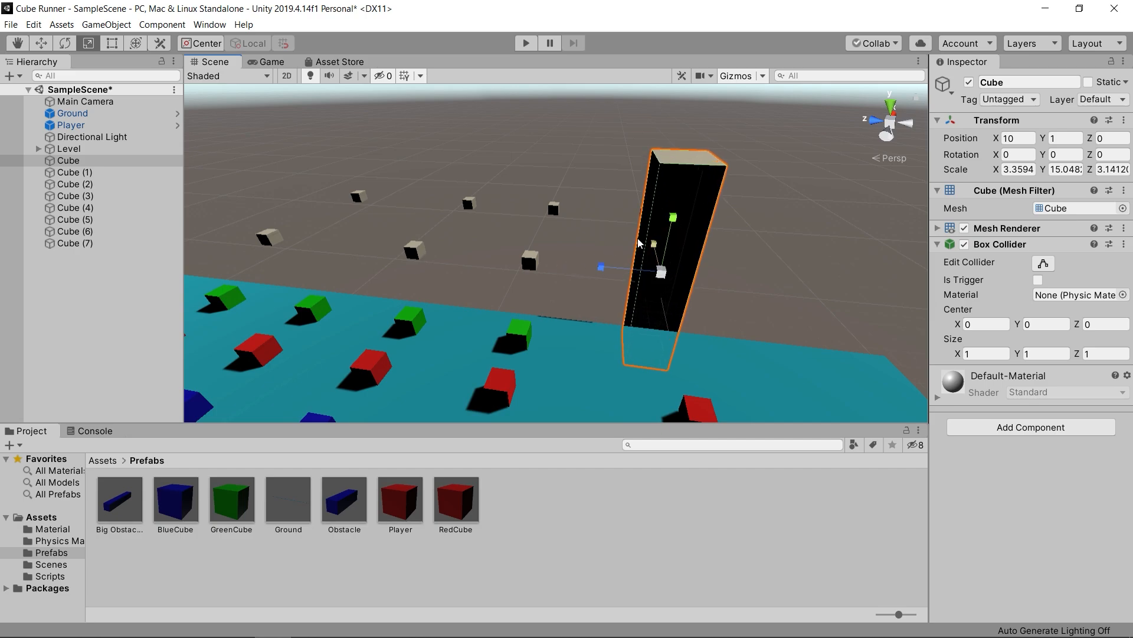
{"action": "left_click_drag", "start_coordinate": [668, 223], "coordinate": [625, 157]}
- Scale the cube at X 20, Z 0 into a wider tower about 21 units tall
{"action": "left_click", "coordinate": [605, 246]}
{"action": "left_click_drag", "start_coordinate": [610, 197], "coordinate": [612, 137]}
{"action": "scroll", "coordinate": [631, 209], "scroll_direction": "down", "scroll_amount": 3}
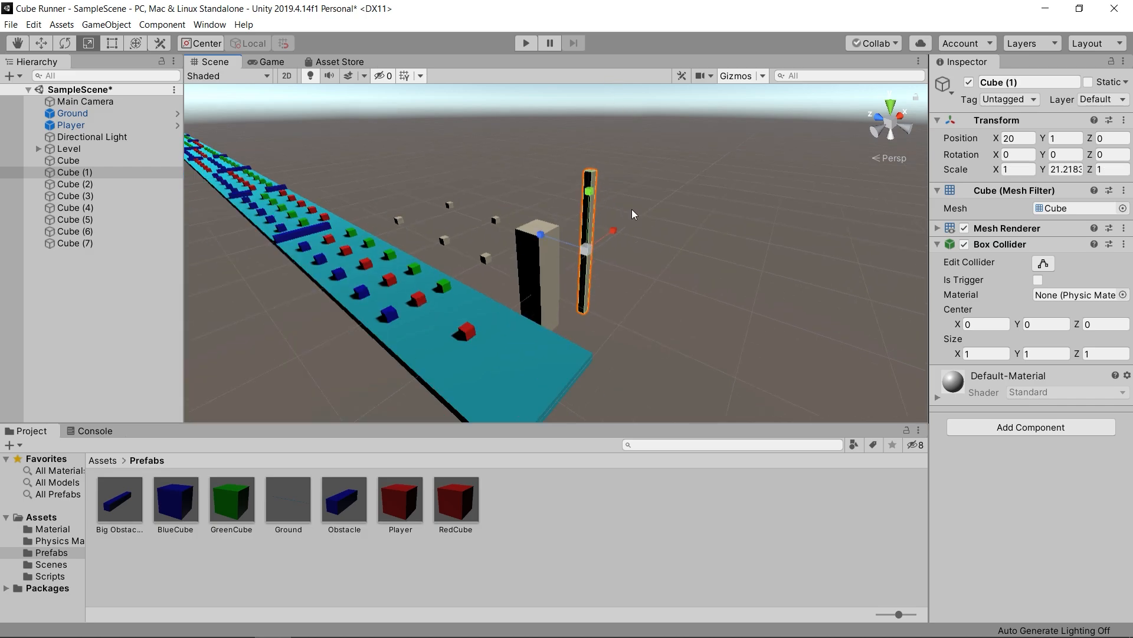
{"action": "left_click_drag", "start_coordinate": [614, 227], "coordinate": [628, 210]}
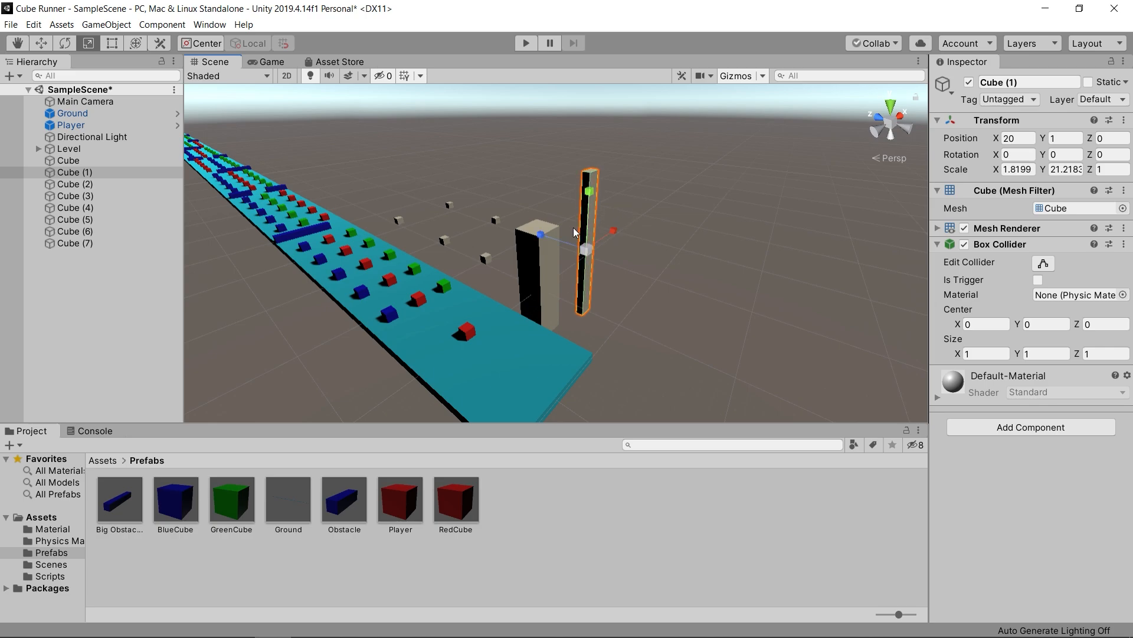
{"action": "left_click_drag", "start_coordinate": [541, 234], "coordinate": [501, 204]}
{"action": "left_click_drag", "start_coordinate": [615, 226], "coordinate": [547, 233]}
- Rescale the first building at X 10, Z 0 to about 4.3 wide, 12 tall and 4.3 deep
{"action": "left_click", "coordinate": [591, 219]}
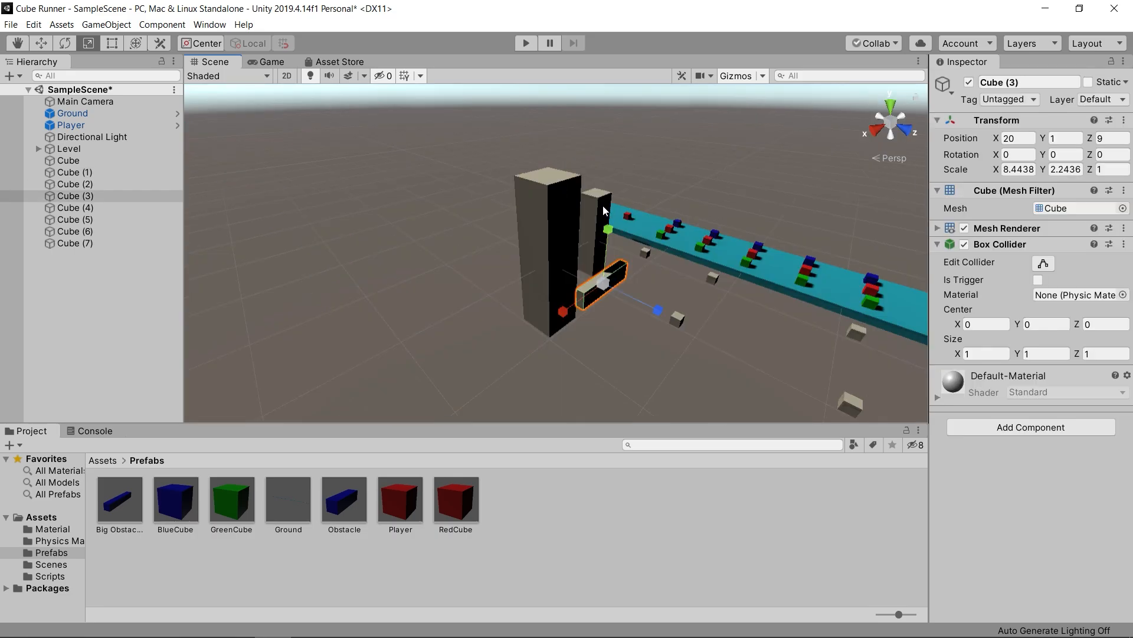
{"action": "left_click", "coordinate": [604, 206]}
{"action": "left_click_drag", "start_coordinate": [578, 239], "coordinate": [563, 246]}
{"action": "left_click_drag", "start_coordinate": [615, 242], "coordinate": [625, 247]}
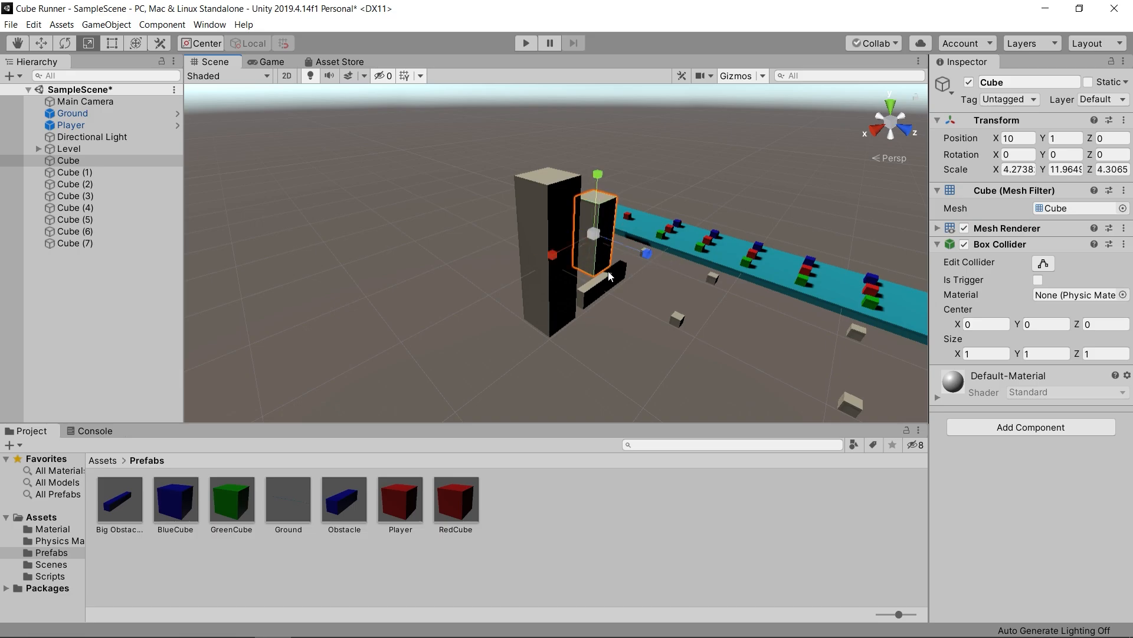
- Stretch the next cubes along the track in height and width into building blocks
{"action": "left_click", "coordinate": [619, 273]}
{"action": "left_click_drag", "start_coordinate": [640, 295], "coordinate": [690, 316]}
{"action": "left_click_drag", "start_coordinate": [610, 246], "coordinate": [612, 177]}
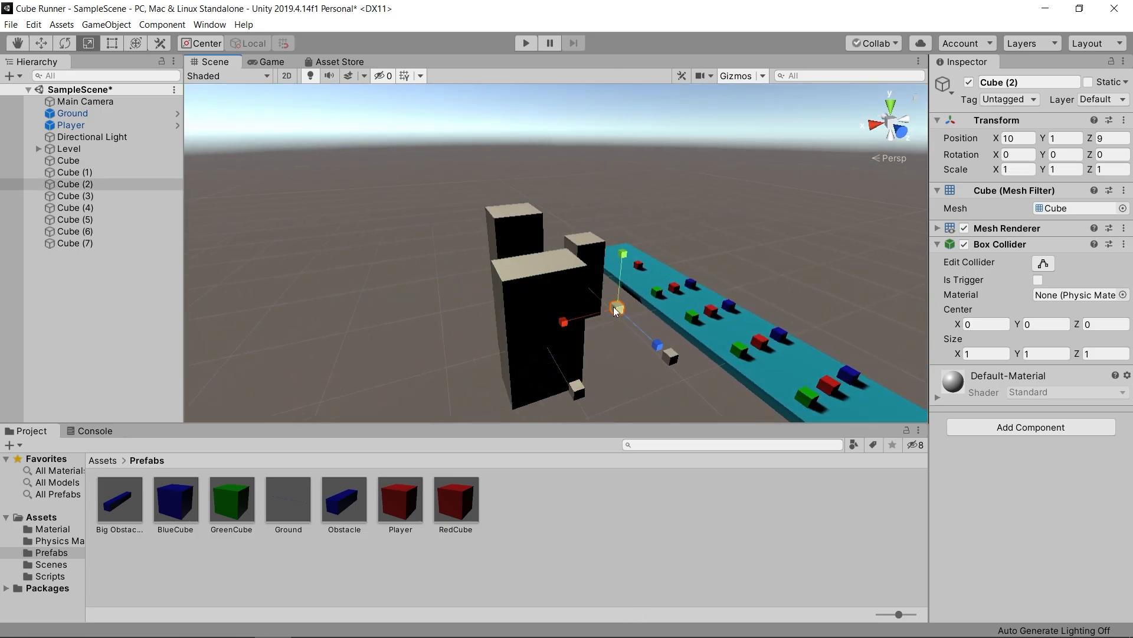
{"action": "left_click_drag", "start_coordinate": [614, 307], "coordinate": [616, 260]}
{"action": "left_click_drag", "start_coordinate": [637, 320], "coordinate": [723, 397]}
{"action": "left_click", "coordinate": [619, 301]}
{"action": "left_click_drag", "start_coordinate": [620, 264], "coordinate": [618, 232]}
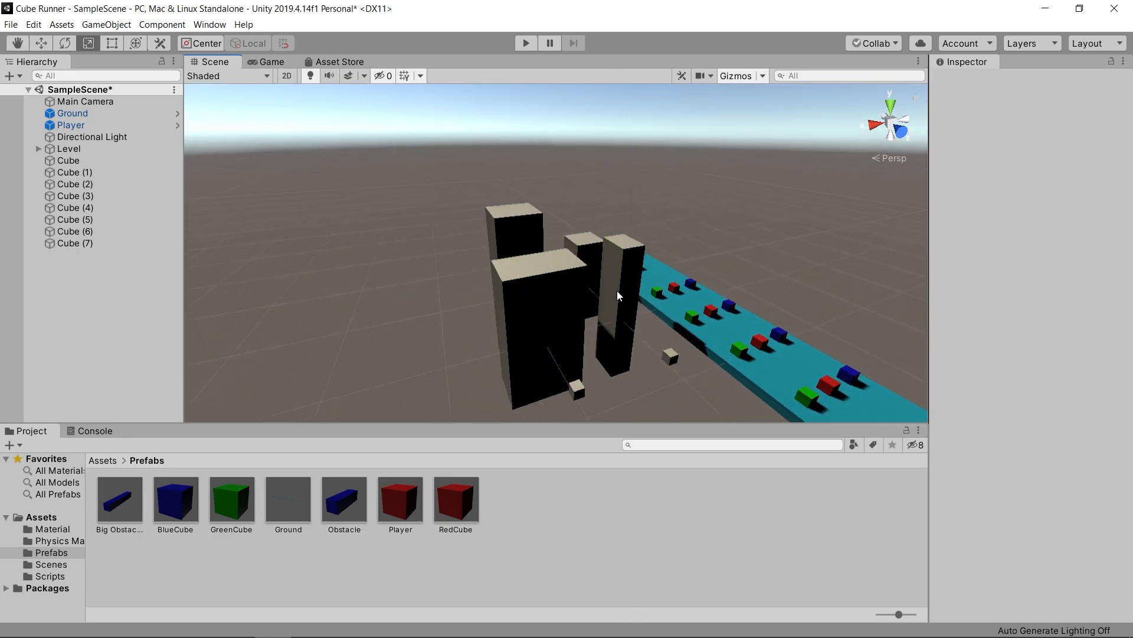
- Vary the heights and widths of the buildings in the first rows by rescaling them one by one
{"action": "left_click", "coordinate": [617, 291]}
{"action": "left_click_drag", "start_coordinate": [562, 323], "coordinate": [500, 334]}
{"action": "left_click_drag", "start_coordinate": [618, 273], "coordinate": [618, 269]}
{"action": "left_click", "coordinate": [540, 295]}
{"action": "left_click_drag", "start_coordinate": [538, 282], "coordinate": [539, 237]}
{"action": "left_click", "coordinate": [467, 198]}
{"action": "left_click_drag", "start_coordinate": [467, 198], "coordinate": [1002, 210], "text": "alt"}
{"action": "left_click", "coordinate": [526, 296]}
{"action": "left_click_drag", "start_coordinate": [526, 268], "coordinate": [531, 222]}
{"action": "left_click_drag", "start_coordinate": [629, 334], "coordinate": [659, 338], "text": "alt"}
{"action": "left_click_drag", "start_coordinate": [581, 306], "coordinate": [924, 239]}
- Scale the cube at X 20, Z 18 into a tall, broad building
{"action": "left_click", "coordinate": [582, 315]}
{"action": "left_click_drag", "start_coordinate": [524, 313], "coordinate": [422, 305]}
{"action": "left_click_drag", "start_coordinate": [585, 310], "coordinate": [618, 224]}
{"action": "left_click_drag", "start_coordinate": [583, 257], "coordinate": [584, 142]}
{"action": "left_click_drag", "start_coordinate": [583, 257], "coordinate": [583, 106]}
{"action": "left_click_drag", "start_coordinate": [524, 312], "coordinate": [439, 307]}
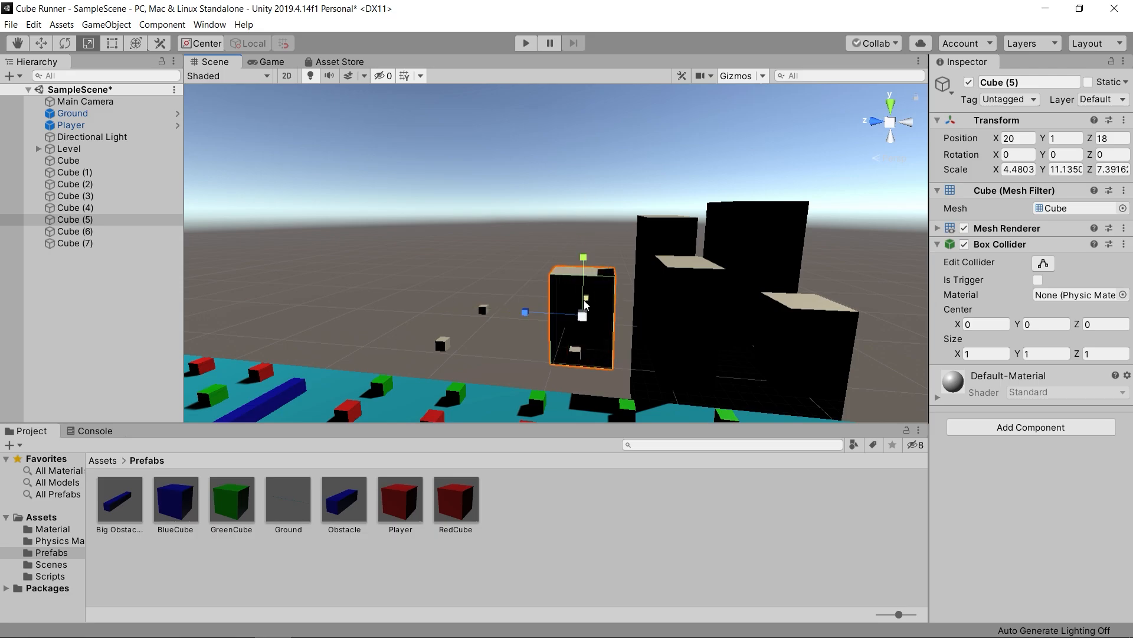
{"action": "left_click_drag", "start_coordinate": [586, 298], "coordinate": [607, 251]}
{"action": "left_click_drag", "start_coordinate": [525, 313], "coordinate": [511, 311]}
{"action": "left_click_drag", "start_coordinate": [583, 257], "coordinate": [583, 206]}
- Scale up the small cube still standing in front of the Z 18 building into a wider, taller block
{"action": "left_click", "coordinate": [578, 347]}
{"action": "left_click_drag", "start_coordinate": [518, 348], "coordinate": [357, 340]}
{"action": "mouse_move", "coordinate": [579, 331]}
{"action": "left_mouse_down"}
{"action": "mouse_move", "coordinate": [593, 265]}
{"action": "mouse_move", "coordinate": [582, 321]}
{"action": "left_mouse_up"}
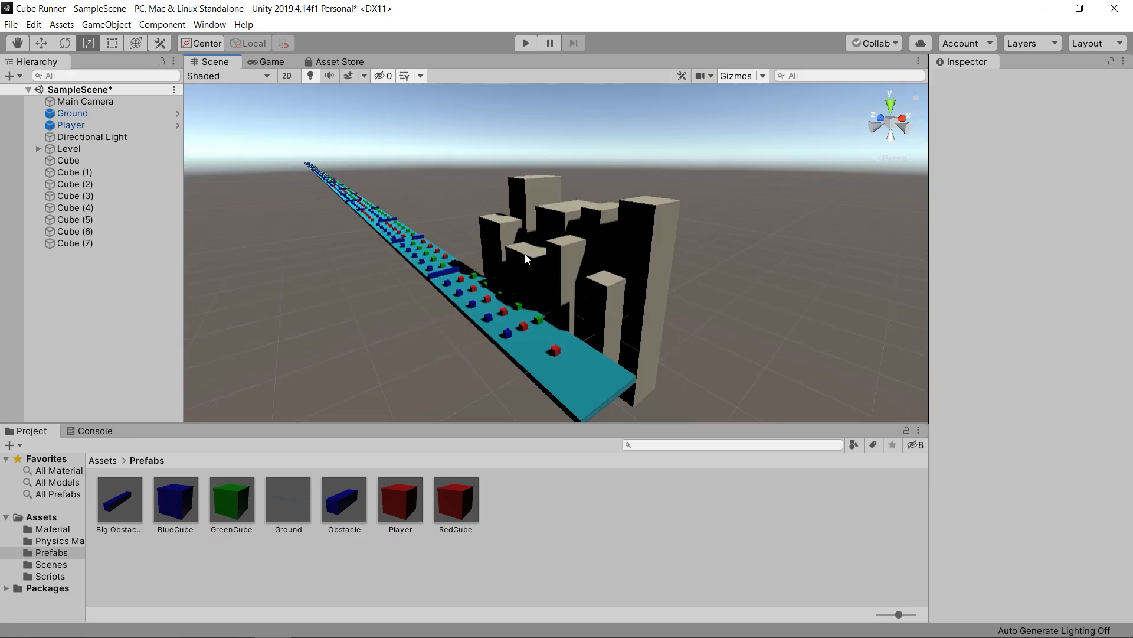
{"action": "scroll", "coordinate": [553, 287], "scroll_direction": "up", "scroll_amount": 9}
{"action": "scroll", "coordinate": [562, 278], "scroll_direction": "down", "scroll_amount": 5}
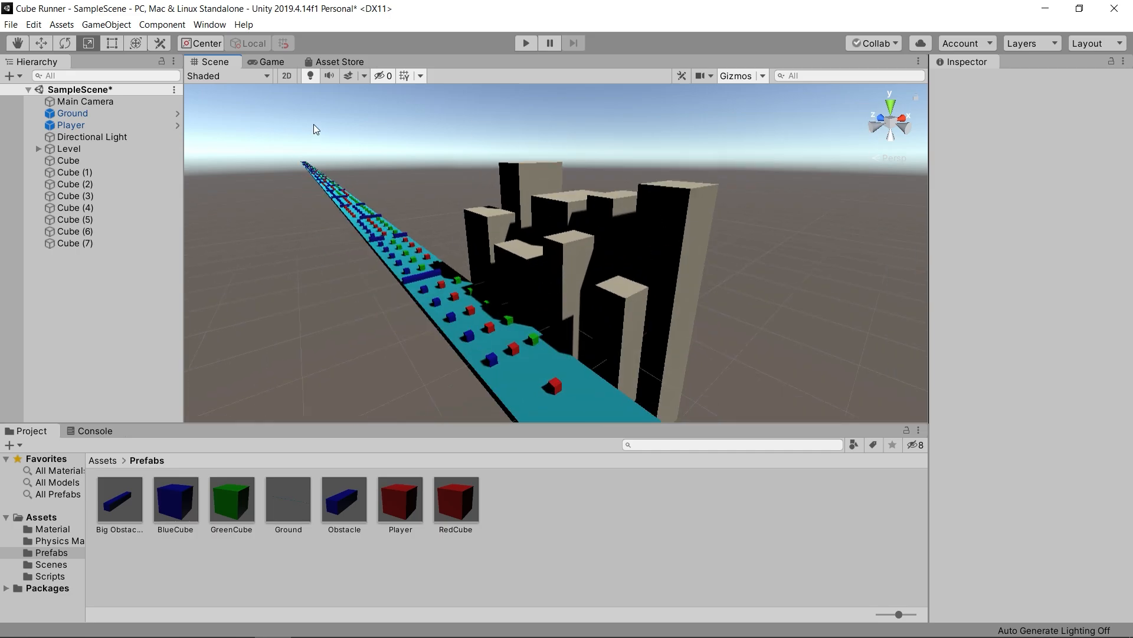
- Lower all eight building cubes to Y -8 and check how they look from the game camera
{"action": "left_click", "coordinate": [272, 62]}
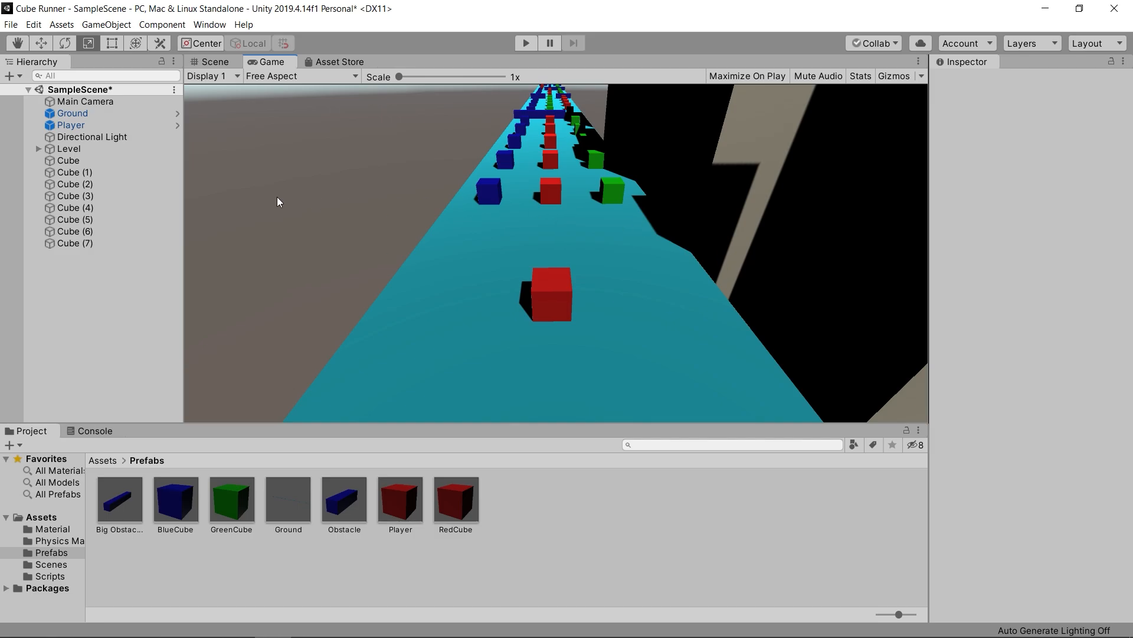
{"action": "left_click", "coordinate": [210, 62]}
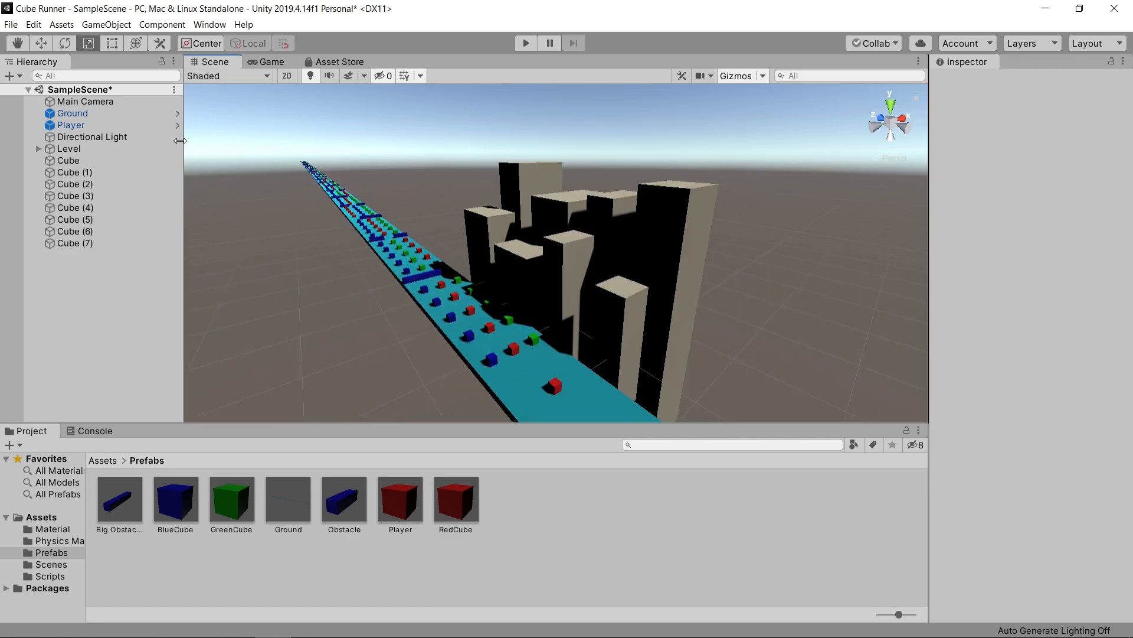
{"action": "left_click", "coordinate": [93, 162]}
{"action": "left_click", "coordinate": [89, 242], "text": "shift"}
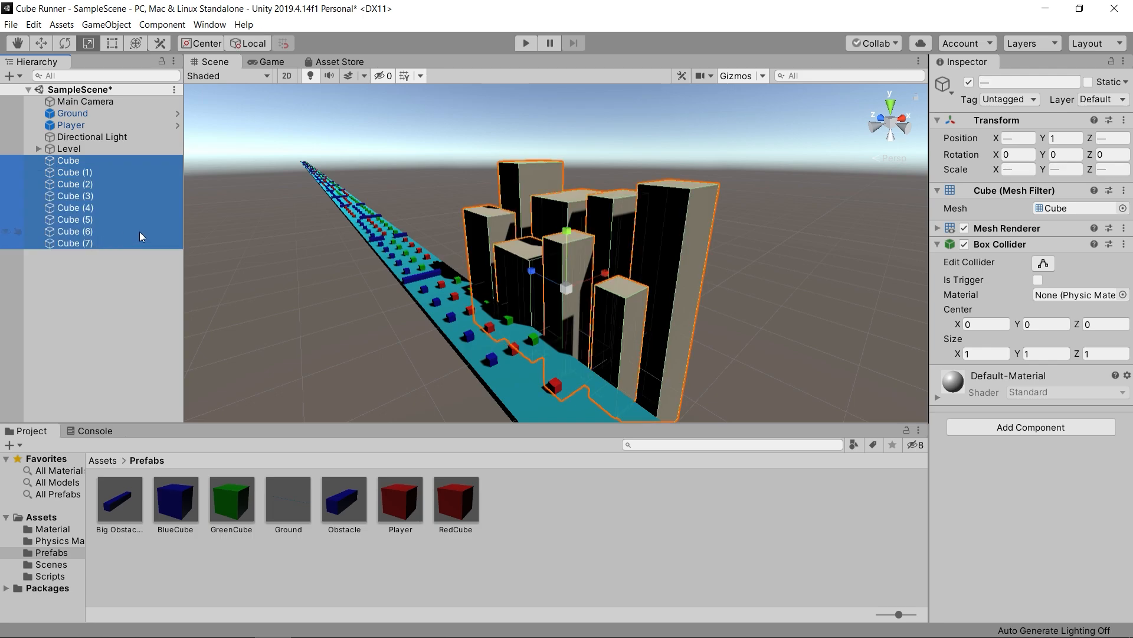
{"action": "left_click", "coordinate": [1066, 138]}
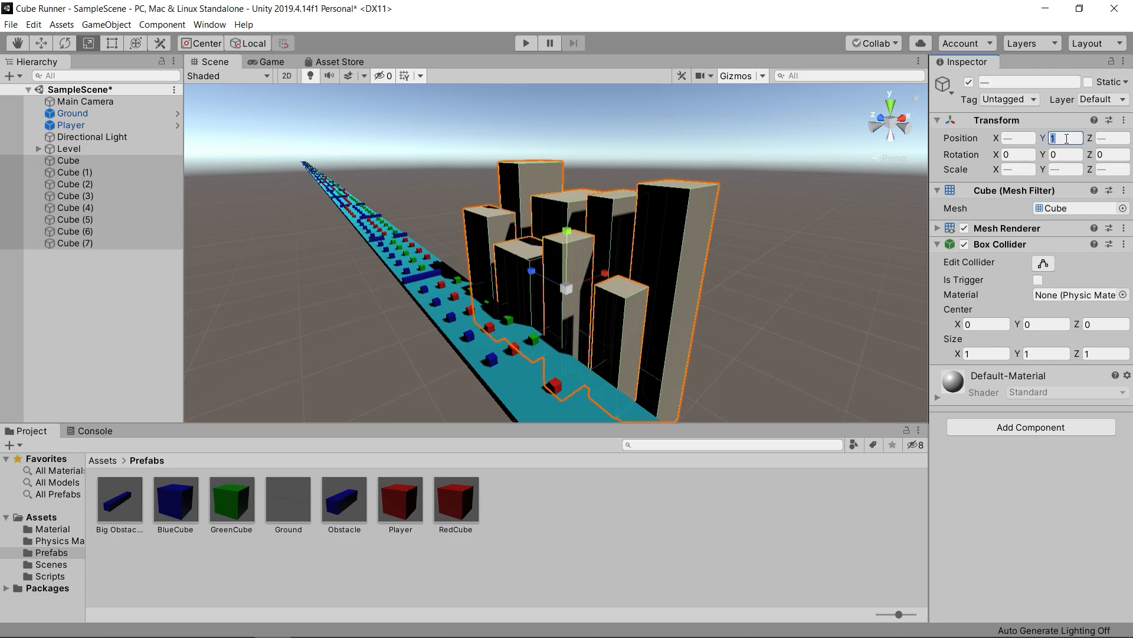
{"action": "type", "text": "-"}
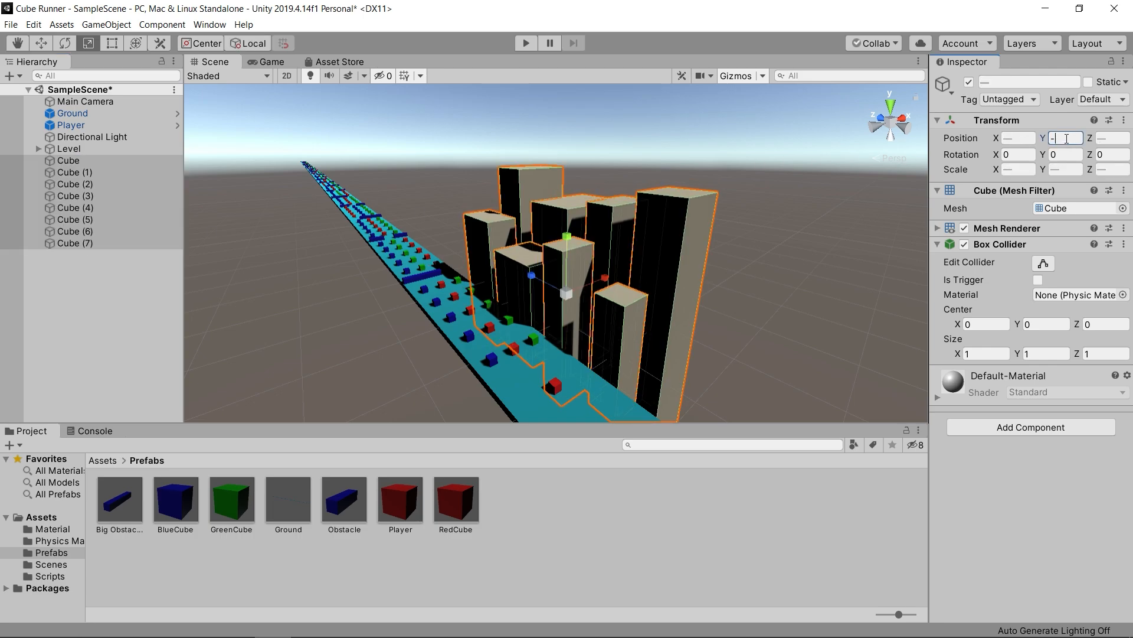
{"action": "type", "text": "8"}
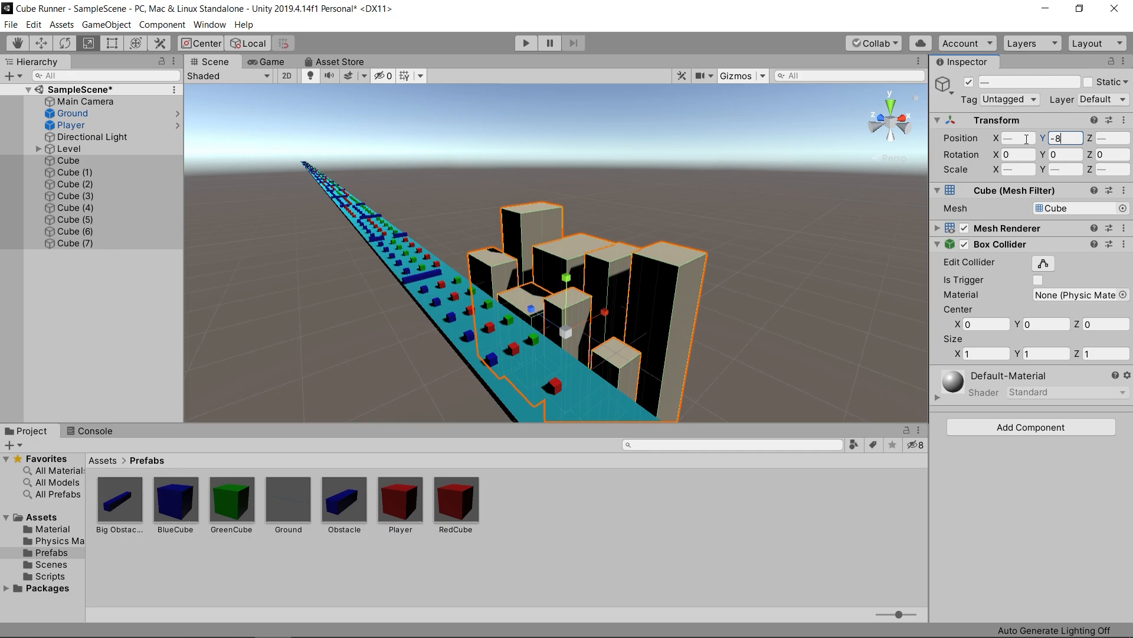
{"action": "left_click", "coordinate": [267, 63]}
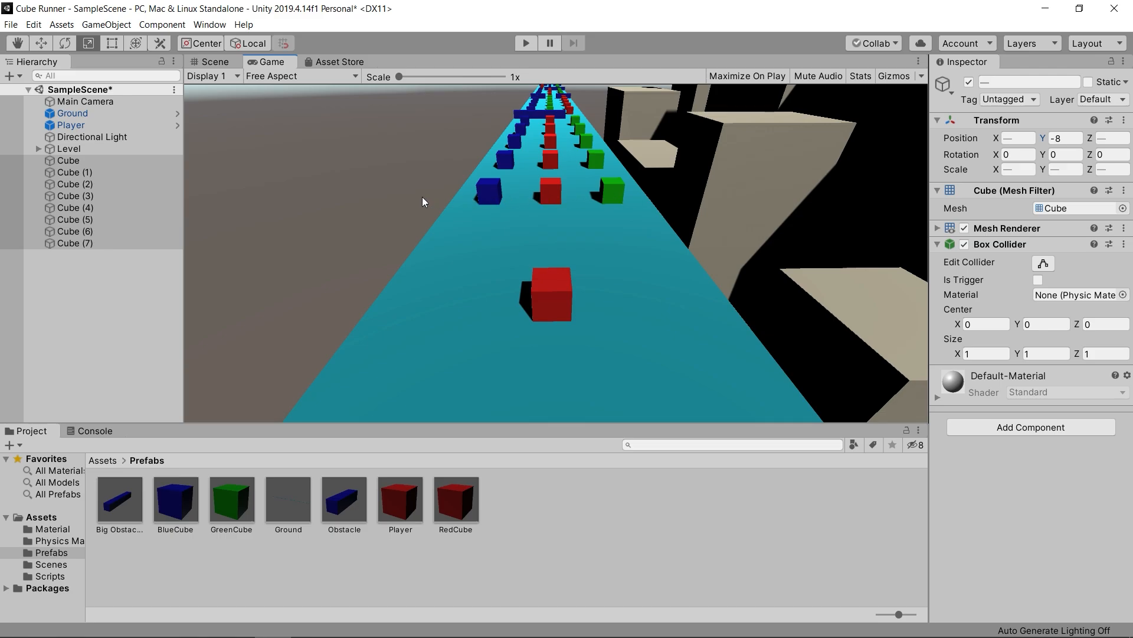
{"action": "left_click", "coordinate": [211, 60]}
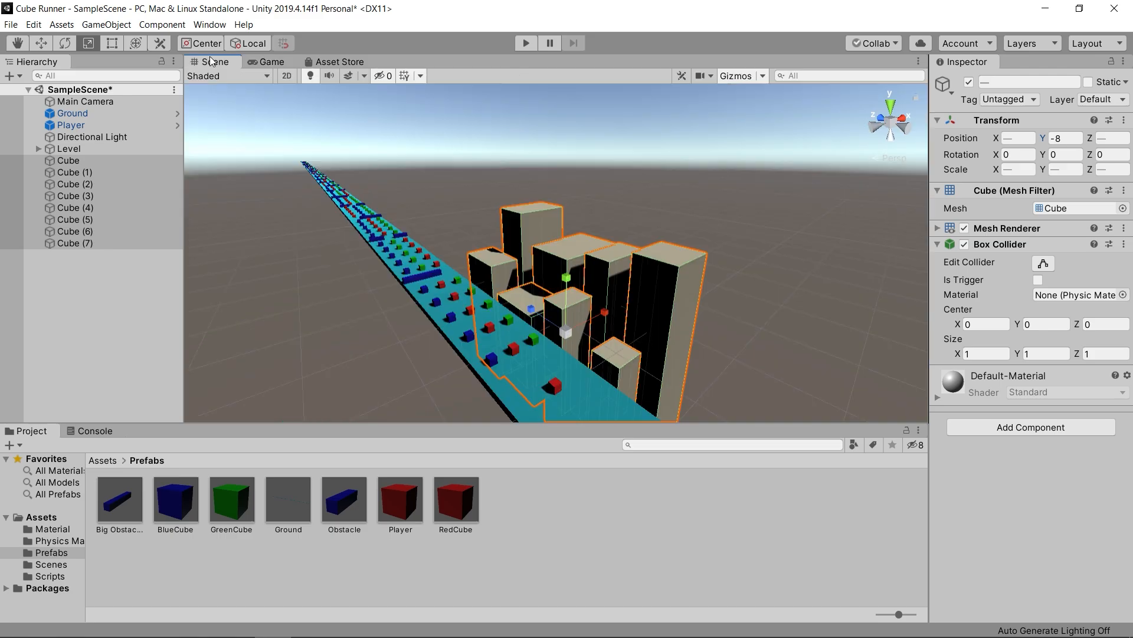
- Create an empty object at the scene root, reset its transform and name it BuildingSet
{"action": "left_click", "coordinate": [143, 297]}
{"action": "right_click", "coordinate": [92, 279]}
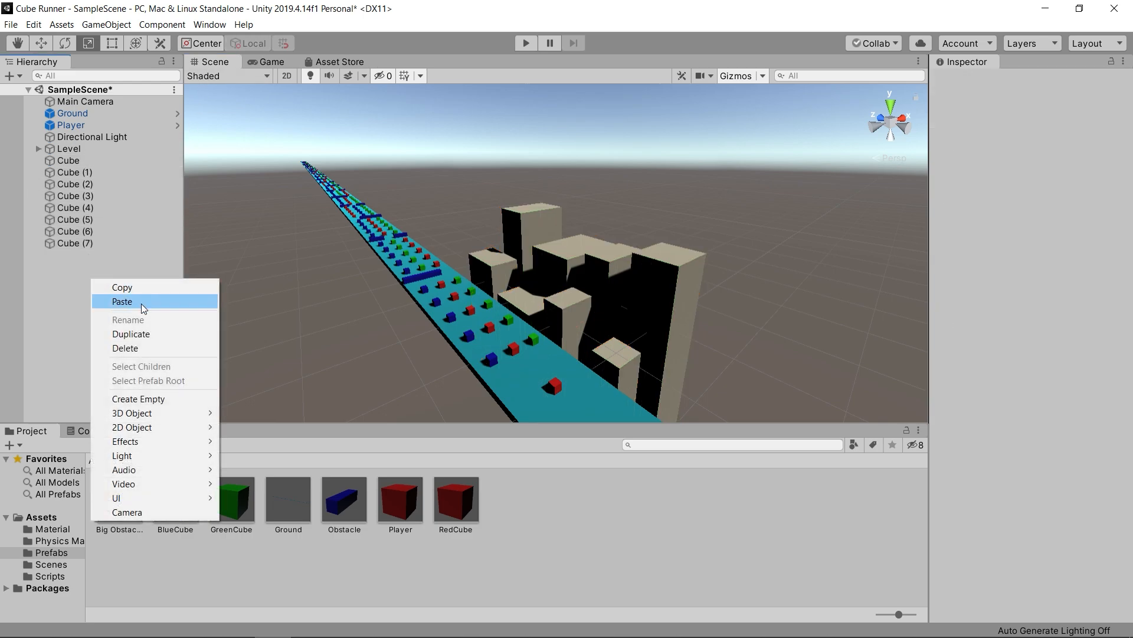
{"action": "left_click", "coordinate": [138, 399]}
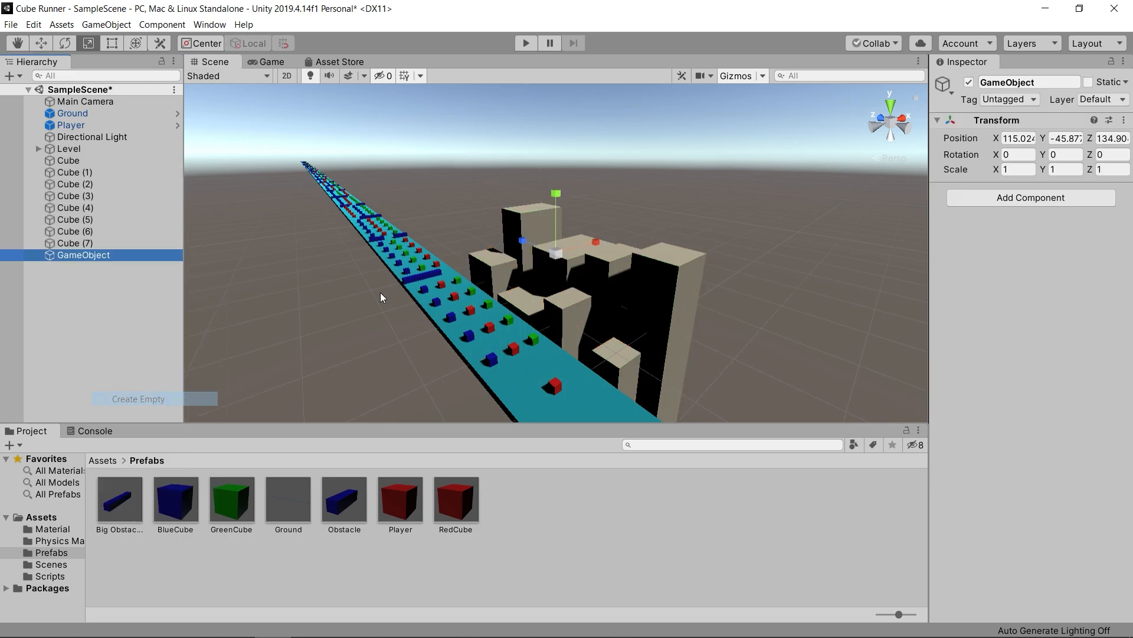
{"action": "left_click", "coordinate": [1124, 121]}
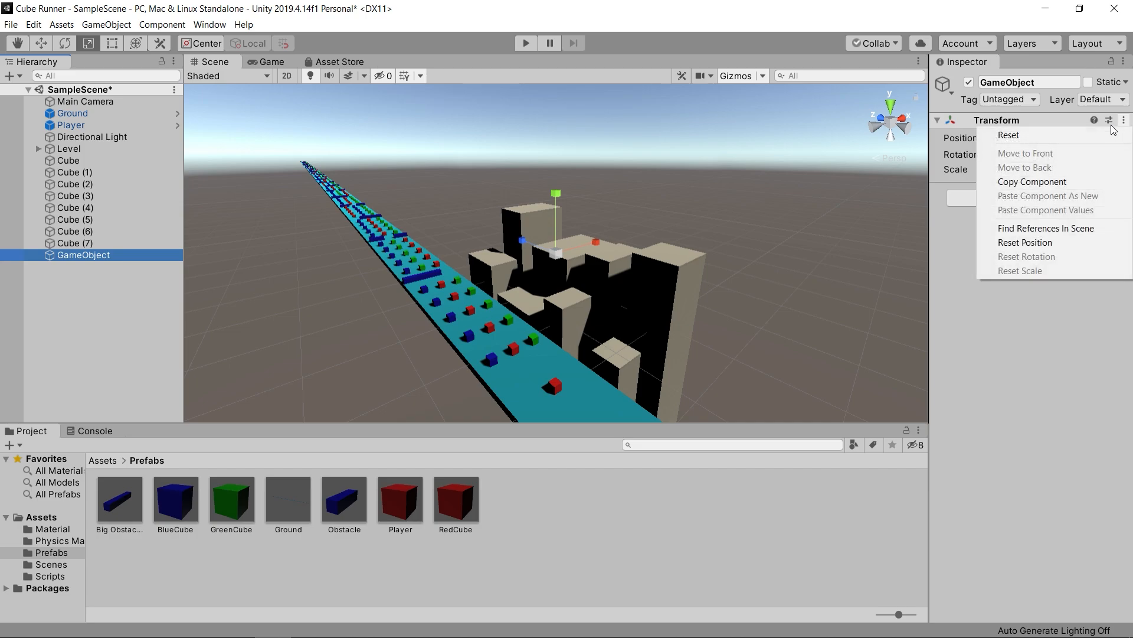
{"action": "left_click", "coordinate": [1084, 136]}
{"action": "left_click", "coordinate": [1057, 82]}
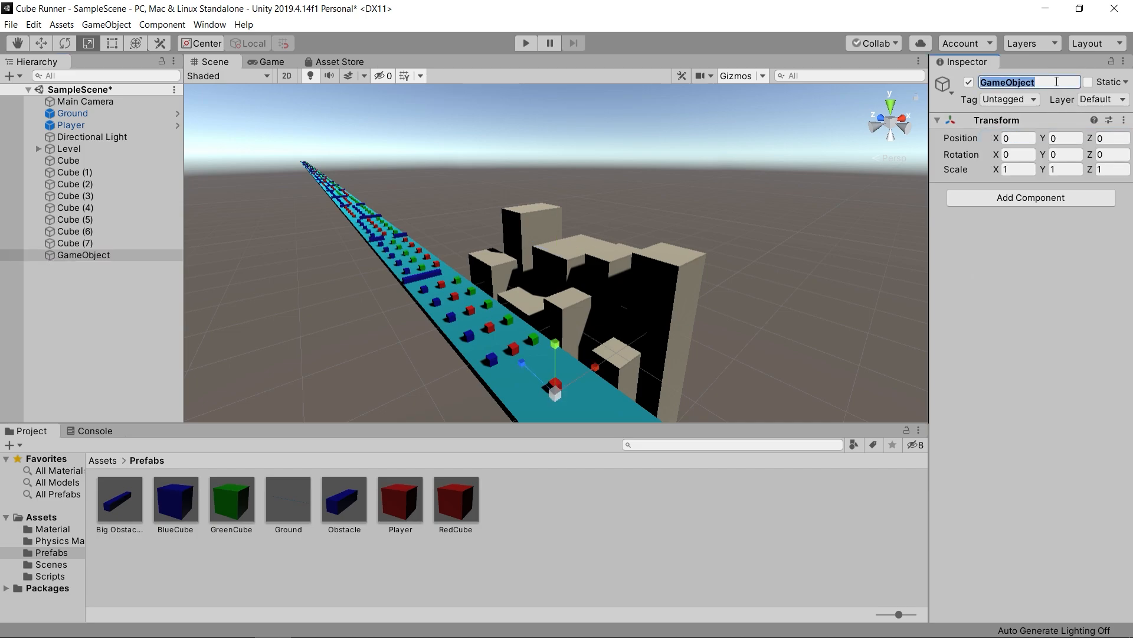
{"action": "type", "text": "B"}
{"action": "key", "text": "Return"}
- Parent all eight building cubes to the BuildingSet object and collapse the group
{"action": "left_click", "coordinate": [164, 158]}
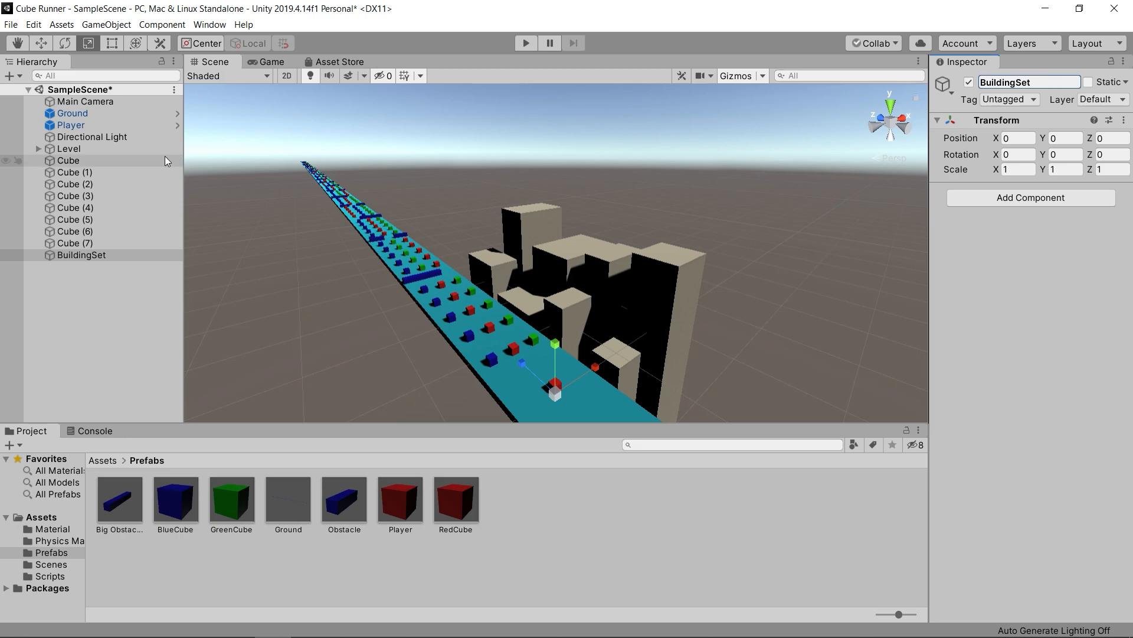
{"action": "left_click", "coordinate": [109, 242], "text": "shift"}
{"action": "left_click_drag", "start_coordinate": [108, 224], "coordinate": [99, 258]}
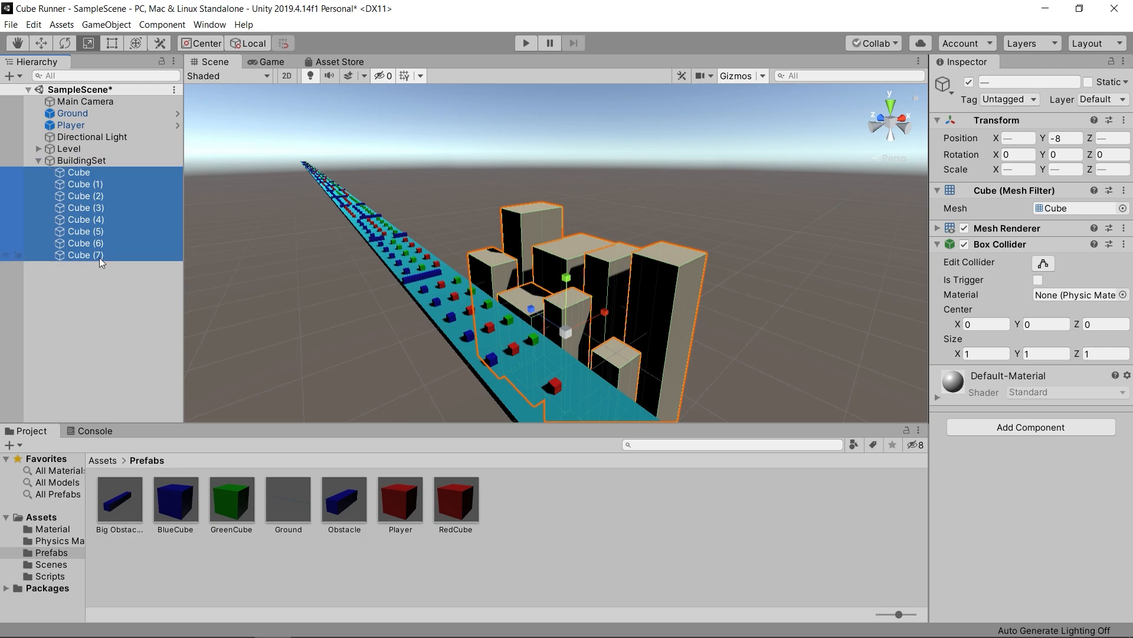
{"action": "left_click", "coordinate": [34, 162]}
- Select BuildingSet for moving and show the scene from the top in an orthographic view
{"action": "left_click", "coordinate": [69, 163]}
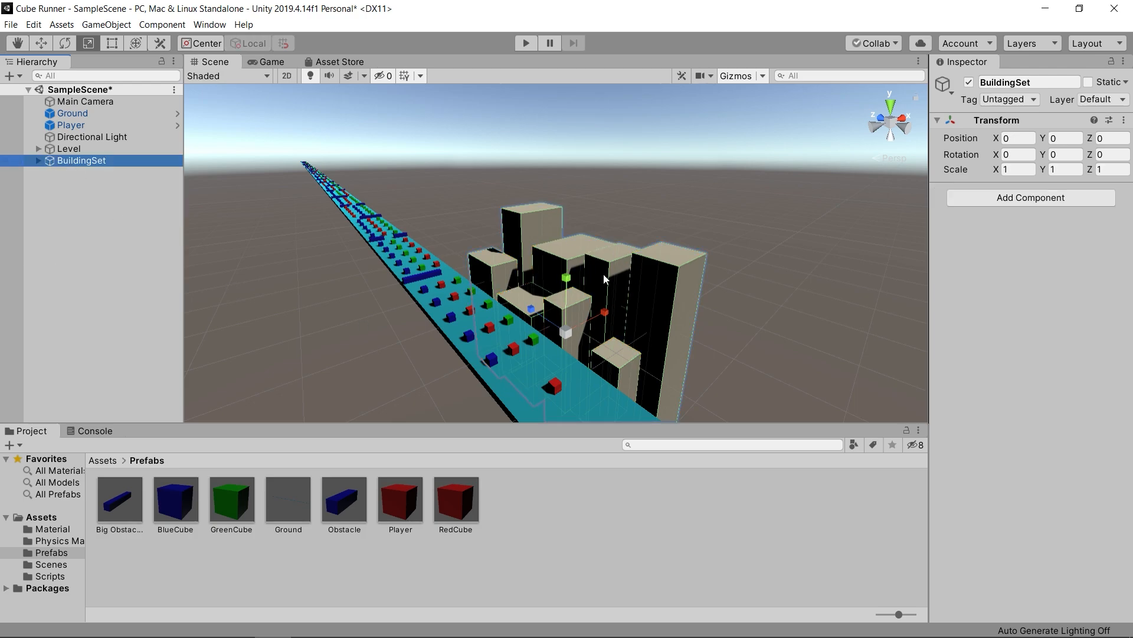
{"action": "left_click", "coordinate": [41, 43]}
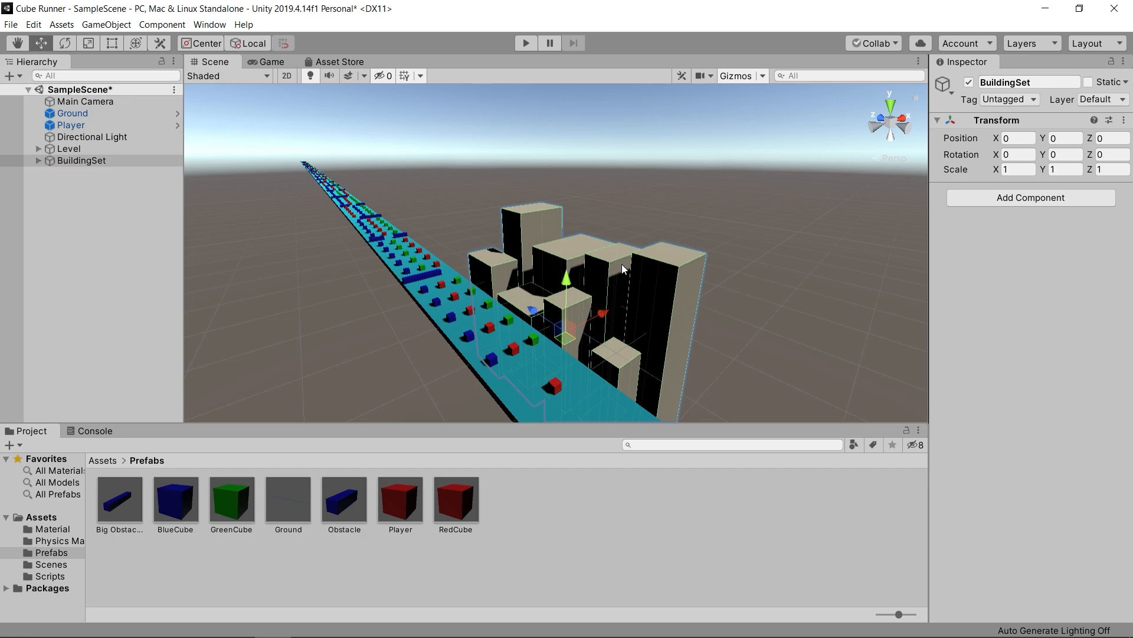
{"action": "left_click_drag", "start_coordinate": [725, 238], "coordinate": [556, 252], "text": "alt"}
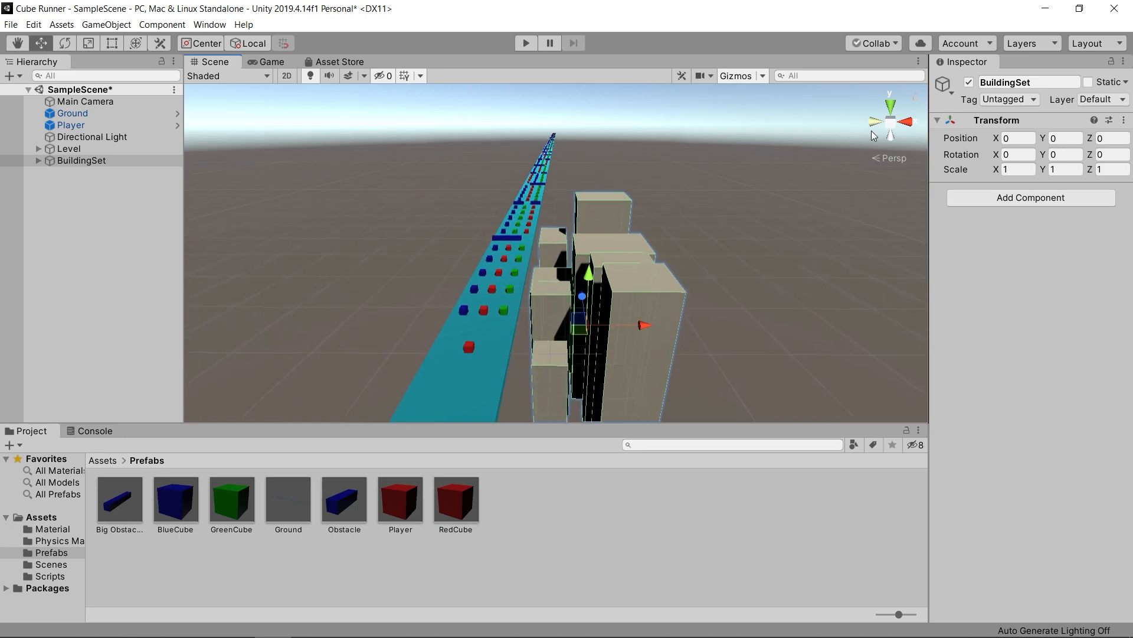
{"action": "left_click", "coordinate": [891, 112]}
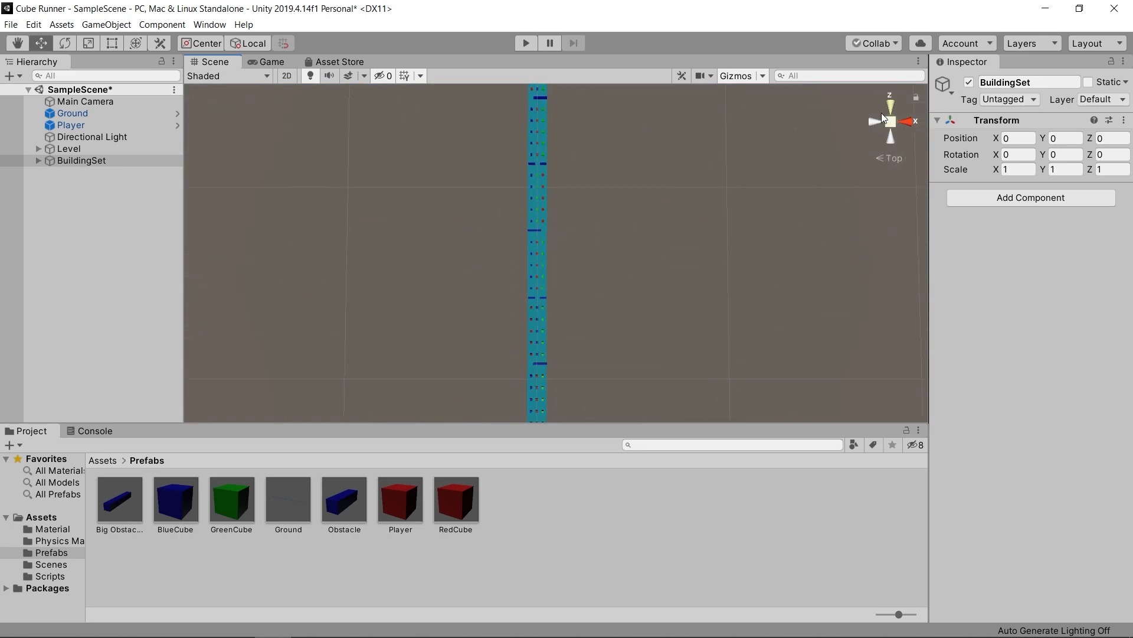
{"action": "scroll", "coordinate": [616, 295], "scroll_direction": "down", "scroll_amount": 5}
{"action": "left_click", "coordinate": [890, 121]}
{"action": "scroll", "coordinate": [565, 287], "scroll_direction": "up", "scroll_amount": 3}
{"action": "scroll", "coordinate": [579, 248], "scroll_direction": "down", "scroll_amount": 6}
{"action": "scroll", "coordinate": [579, 271], "scroll_direction": "down", "scroll_amount": 3}
{"action": "scroll", "coordinate": [578, 318], "scroll_direction": "up", "scroll_amount": 5}
{"action": "scroll", "coordinate": [577, 317], "scroll_direction": "up", "scroll_amount": 3}
{"action": "middle_click_drag", "start_coordinate": [609, 297], "coordinate": [595, 254]}
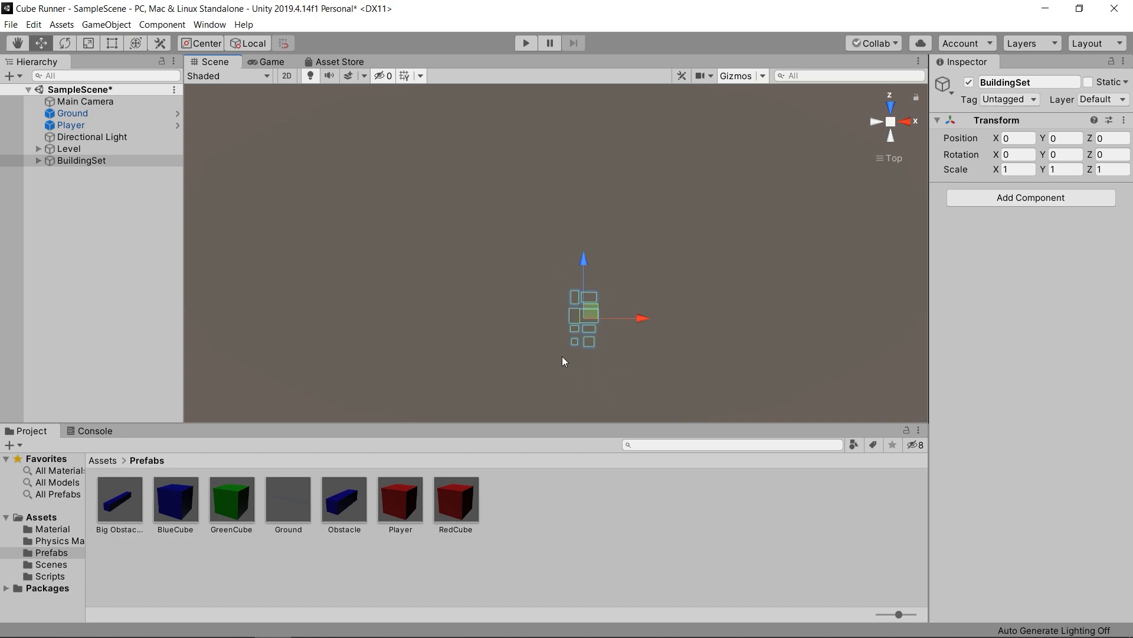
- Frame the Player in the top view and bring the track start and its neighbouring buildings into view
{"action": "scroll", "coordinate": [579, 333], "scroll_direction": "down", "scroll_amount": 4}
{"action": "scroll", "coordinate": [575, 344], "scroll_direction": "up", "scroll_amount": 4}
{"action": "scroll", "coordinate": [526, 357], "scroll_direction": "down", "scroll_amount": 1}
{"action": "scroll", "coordinate": [526, 358], "scroll_direction": "up", "scroll_amount": 1}
{"action": "scroll", "coordinate": [527, 358], "scroll_direction": "up", "scroll_amount": 1}
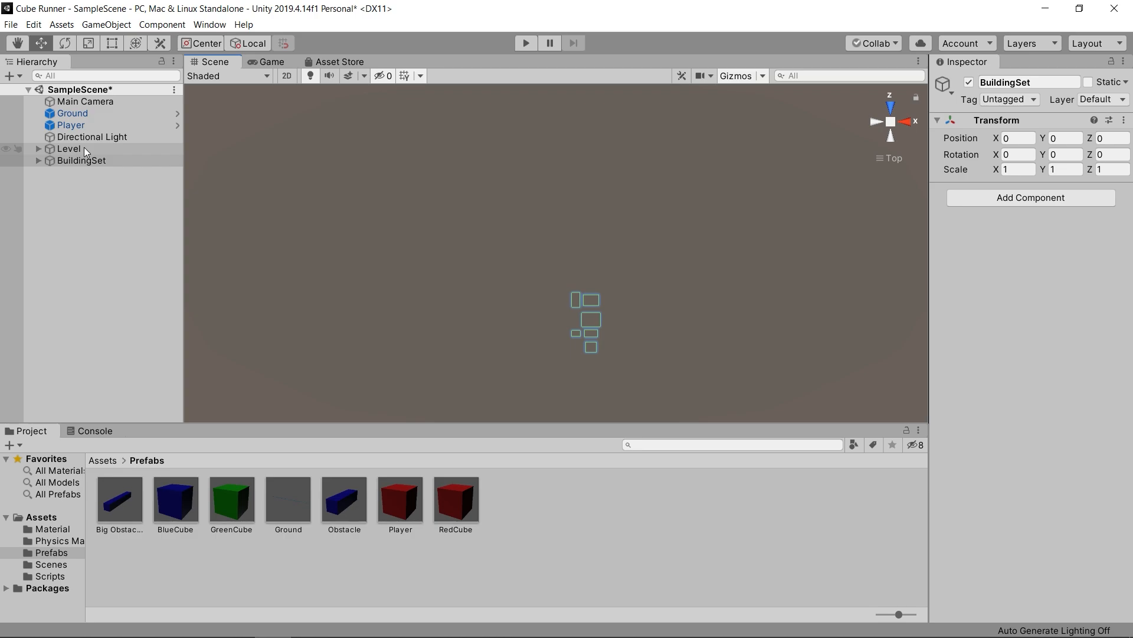
{"action": "left_click", "coordinate": [73, 125]}
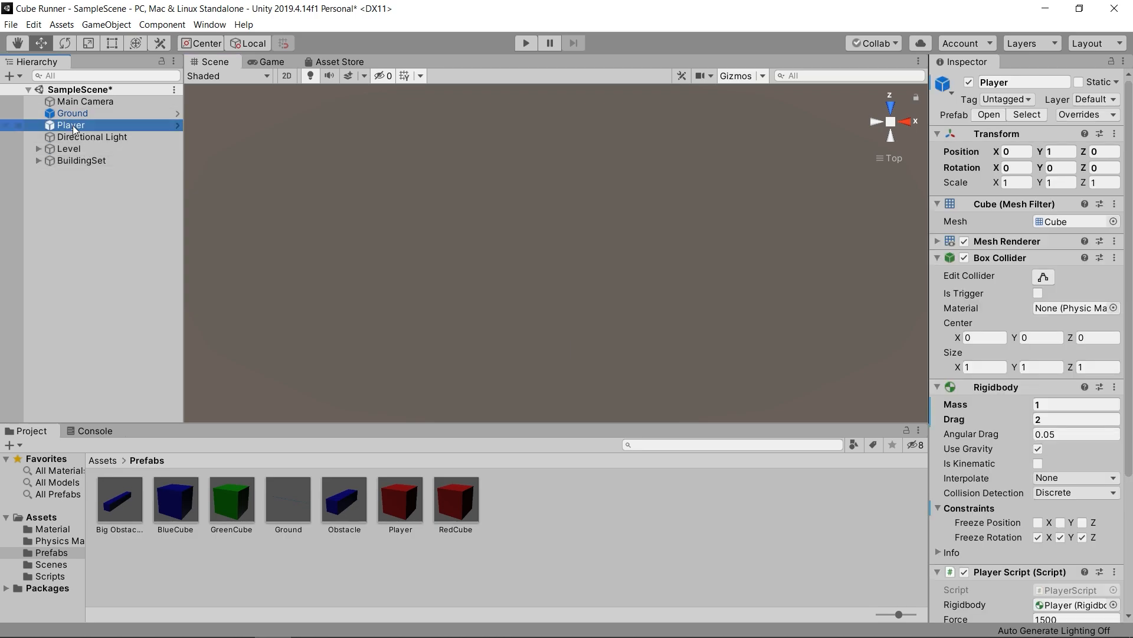
{"action": "double_click", "coordinate": [72, 126]}
{"action": "scroll", "coordinate": [567, 270], "scroll_direction": "down", "scroll_amount": 10}
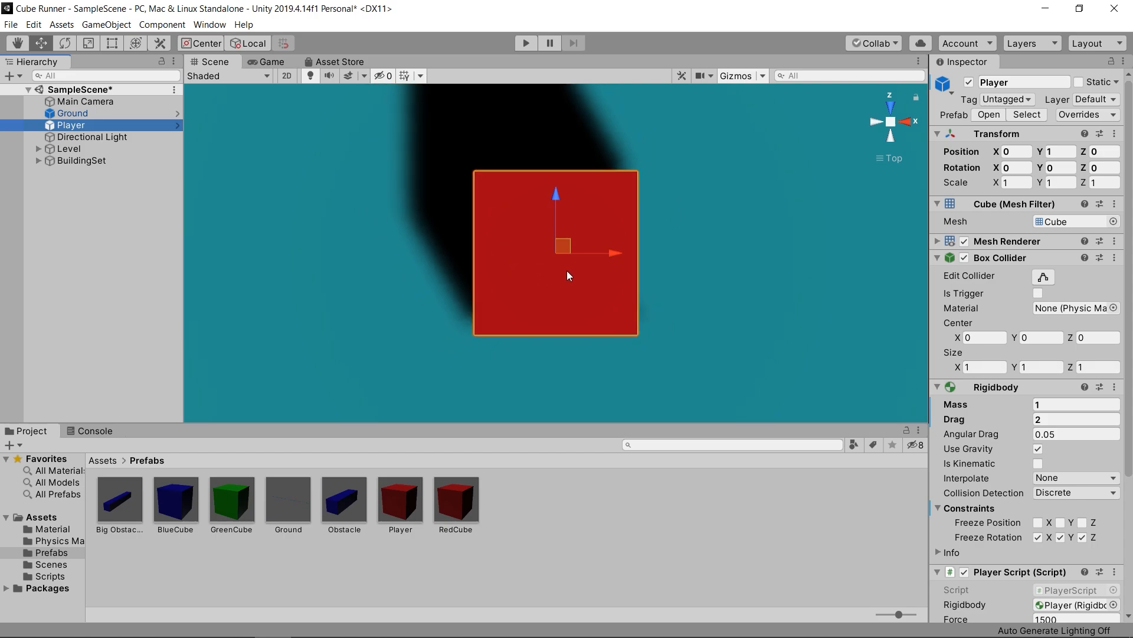
{"action": "scroll", "coordinate": [536, 242], "scroll_direction": "down", "scroll_amount": 10}
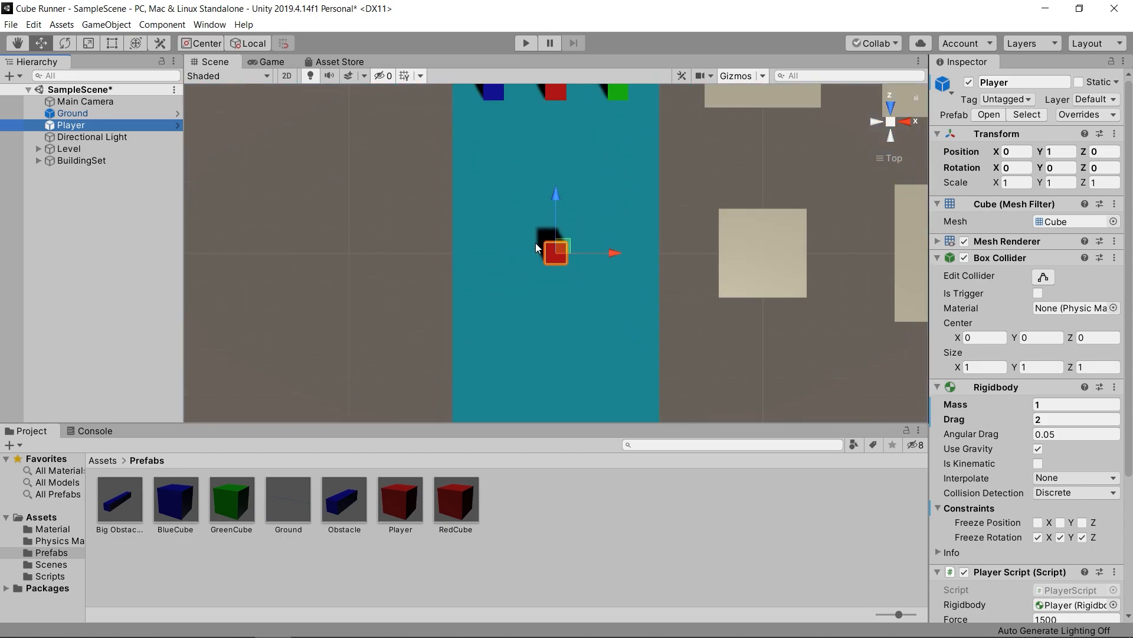
{"action": "scroll", "coordinate": [536, 242], "scroll_direction": "down", "scroll_amount": 4}
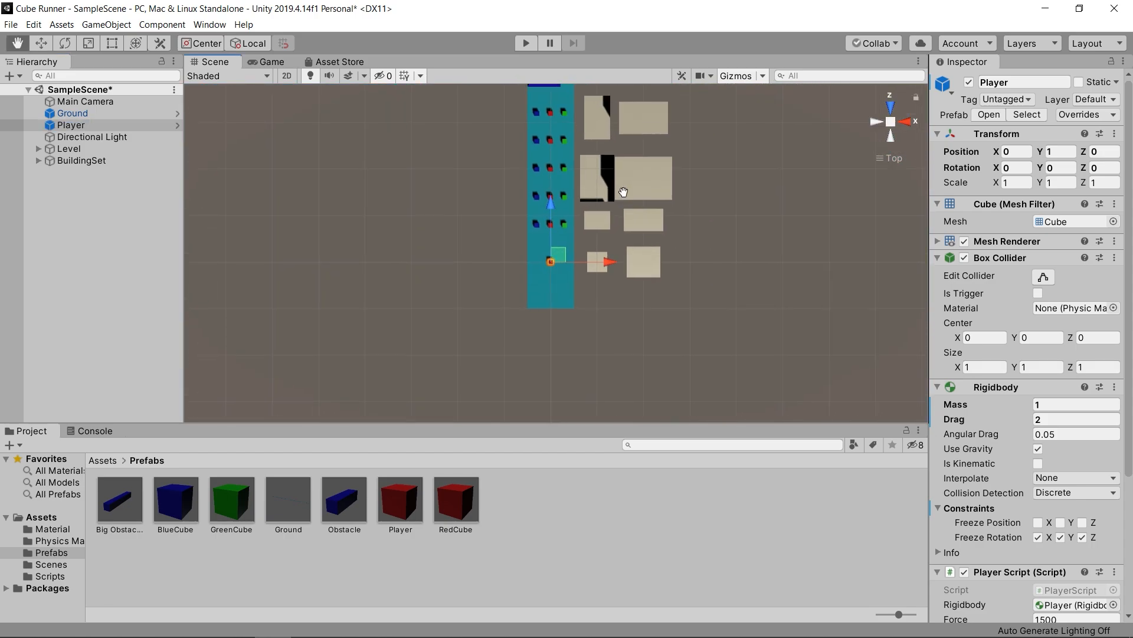
- Duplicate BuildingSet and move the copy forward along the track to Z 40
{"action": "left_click", "coordinate": [130, 160]}
{"action": "scroll", "coordinate": [557, 210], "scroll_direction": "down", "scroll_amount": 3}
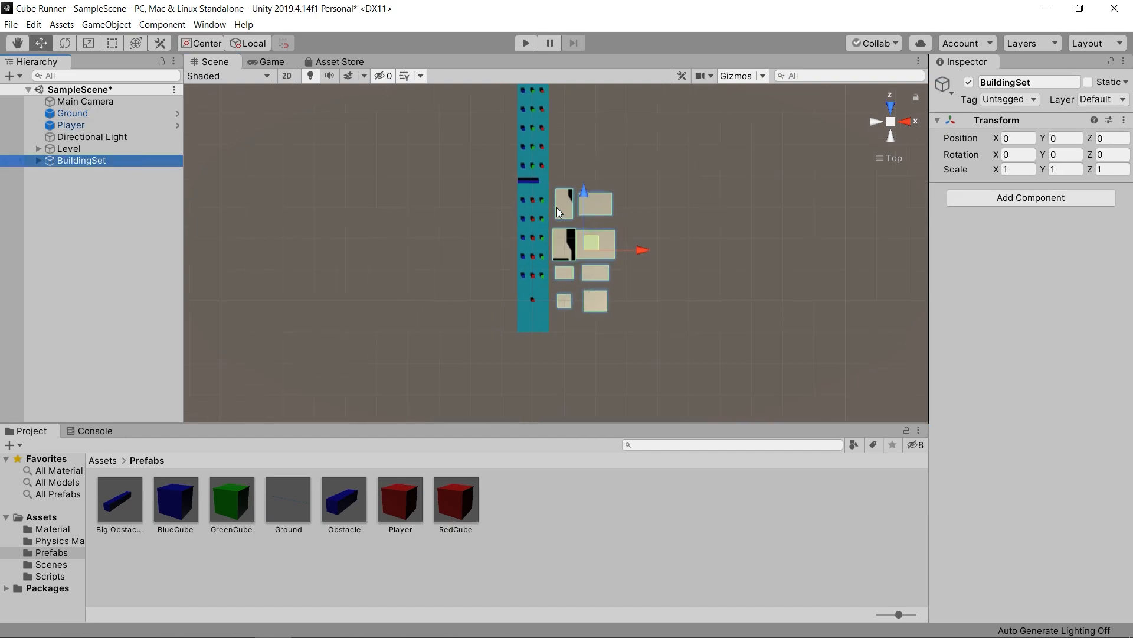
{"action": "key", "text": "ctrl+d"}
{"action": "left_click_drag", "start_coordinate": [579, 194], "coordinate": [576, 100]}
{"action": "scroll", "coordinate": [601, 259], "scroll_direction": "down", "scroll_amount": 5}
{"action": "middle_click_drag", "start_coordinate": [615, 217], "coordinate": [606, 309]}
- Add four more BuildingSet copies end to end along the track, placing the last one at Z 197
{"action": "key", "text": "ctrl+d"}
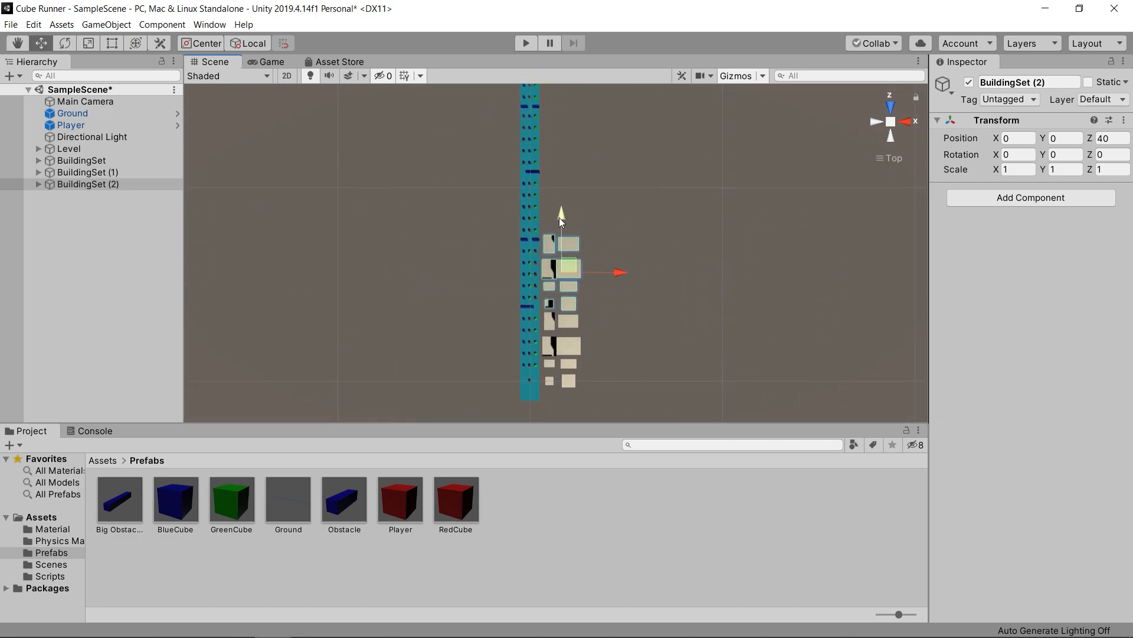
{"action": "left_click_drag", "start_coordinate": [559, 218], "coordinate": [560, 141]}
{"action": "scroll", "coordinate": [617, 330], "scroll_direction": "down", "scroll_amount": 5}
{"action": "key", "text": "ctrl+d"}
{"action": "left_click_drag", "start_coordinate": [561, 192], "coordinate": [558, 80]}
{"action": "key", "text": "ctrl+d"}
{"action": "key", "text": "ctrl+d"}
{"action": "middle_click_drag", "start_coordinate": [595, 178], "coordinate": [589, 228]}
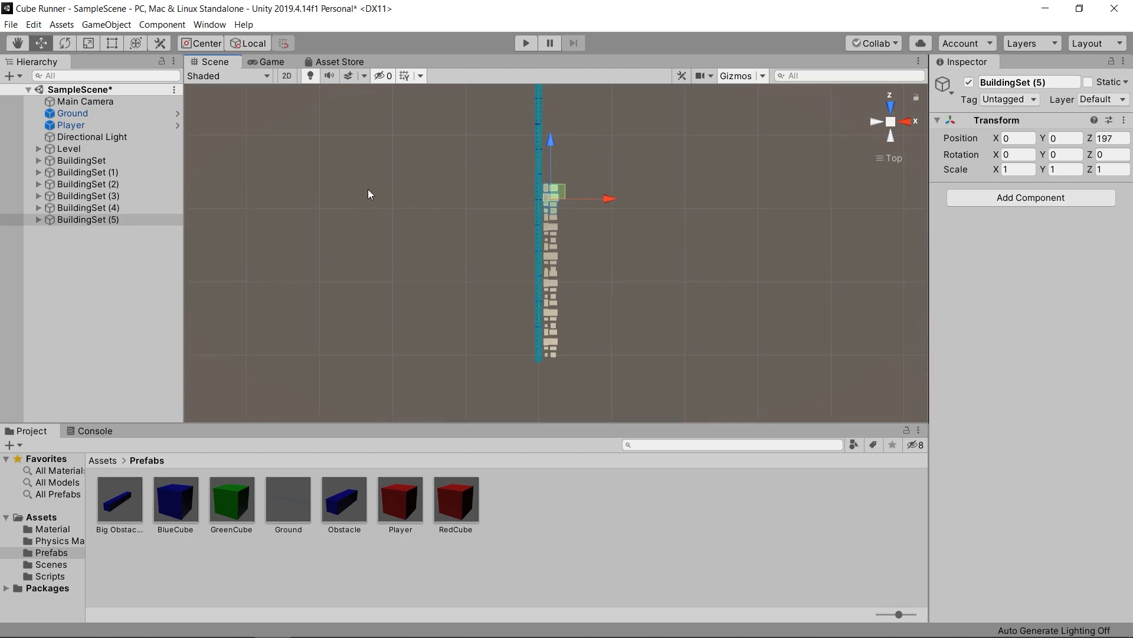
- Duplicate all six BuildingSet groups together and move the copies forward along Z to continue the row
{"action": "left_click", "coordinate": [130, 160]}
{"action": "left_click", "coordinate": [126, 219], "text": "shift"}
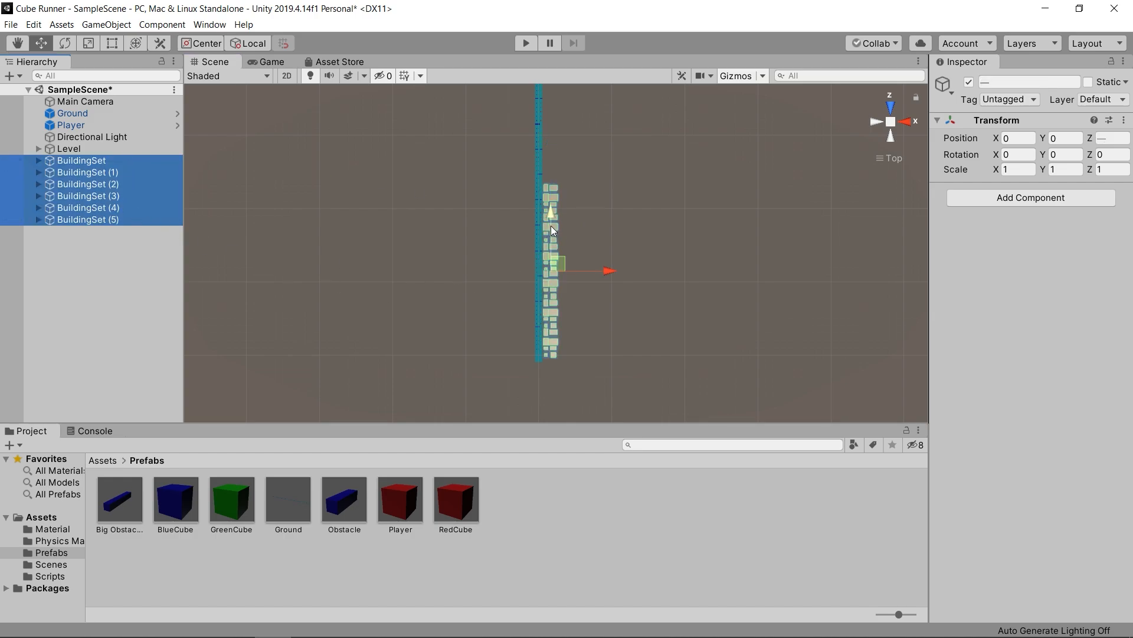
{"action": "key", "text": "ctrl+d"}
{"action": "left_click_drag", "start_coordinate": [551, 225], "coordinate": [548, 52]}
{"action": "scroll", "coordinate": [587, 199], "scroll_direction": "down", "scroll_amount": 3}
{"action": "middle_click_drag", "start_coordinate": [597, 199], "coordinate": [589, 330]}
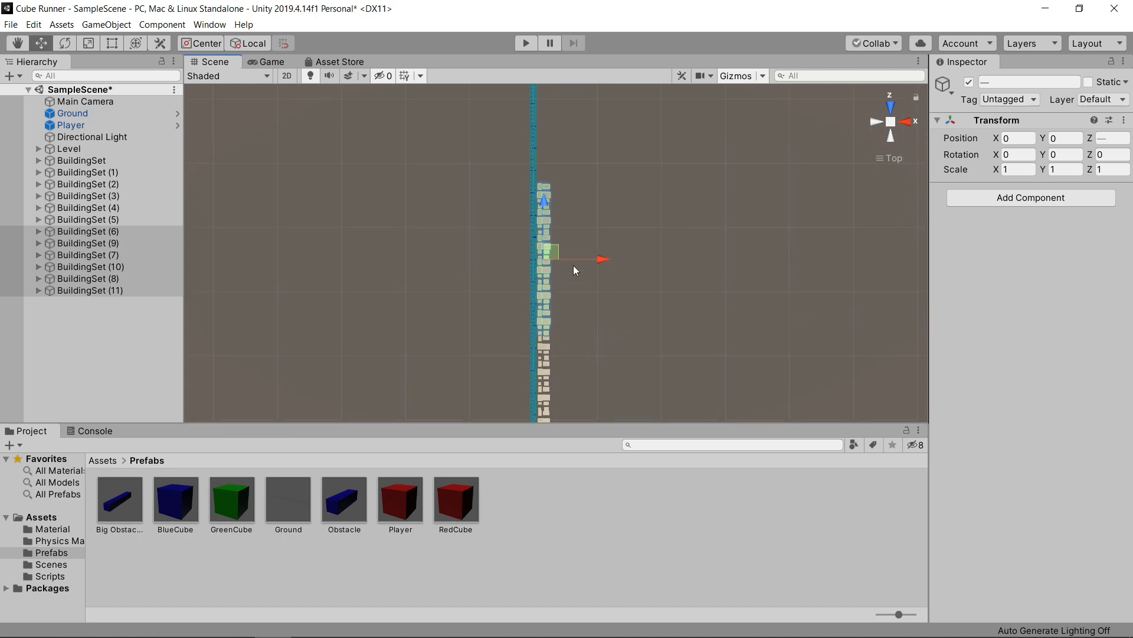
- Duplicate the block of six building sets twice more, extending the row along Z almost to the track's end
{"action": "key", "text": "ctrl+d"}
{"action": "left_click_drag", "start_coordinate": [543, 201], "coordinate": [545, 120]}
{"action": "scroll", "coordinate": [552, 86], "scroll_direction": "down", "scroll_amount": 2}
{"action": "middle_click_drag", "start_coordinate": [551, 87], "coordinate": [506, 191]}
{"action": "left_click", "coordinate": [500, 239]}
{"action": "key", "text": "ctrl+d"}
{"action": "left_click_drag", "start_coordinate": [499, 240], "coordinate": [490, 98]}
{"action": "middle_click_drag", "start_coordinate": [561, 220], "coordinate": [561, 331]}
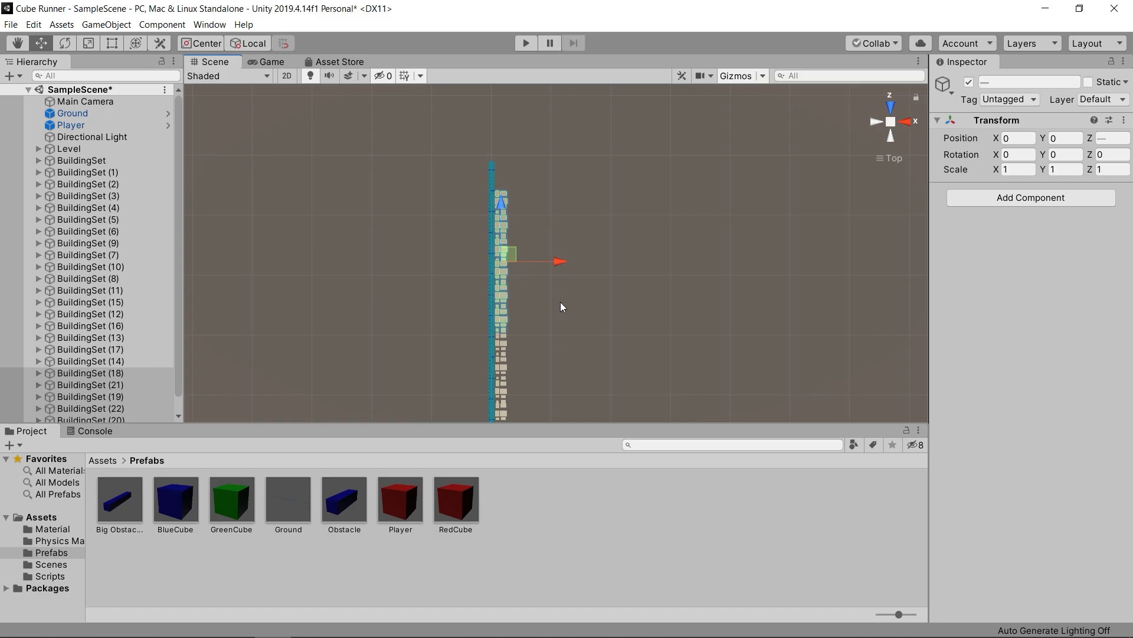
- Duplicate the building cubes at the row's far end, move the copies forward to the track's end, and collapse their groups
{"action": "left_click_drag", "start_coordinate": [515, 180], "coordinate": [495, 222]}
{"action": "left_click_drag", "start_coordinate": [502, 179], "coordinate": [500, 152]}
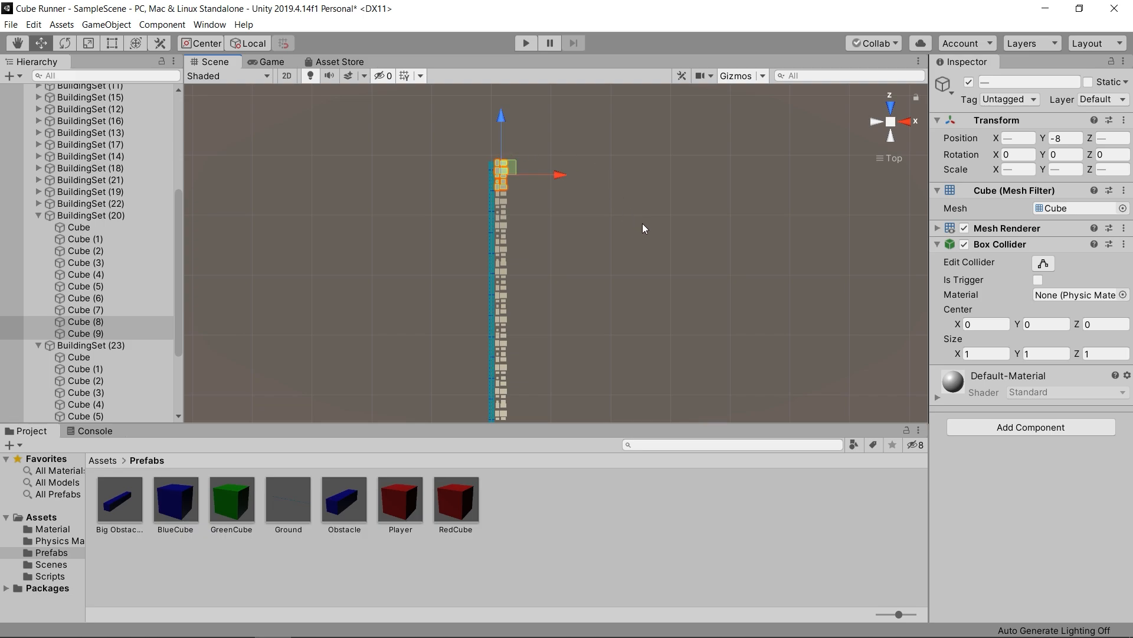
{"action": "scroll", "coordinate": [640, 225], "scroll_direction": "down", "scroll_amount": 2}
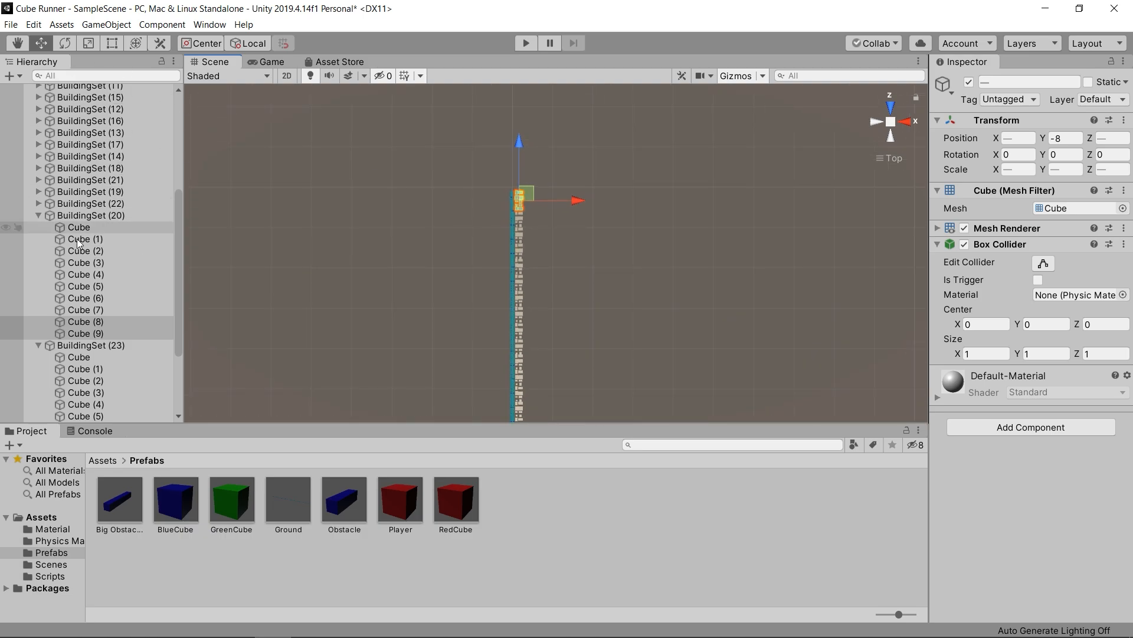
{"action": "left_click", "coordinate": [35, 216]}
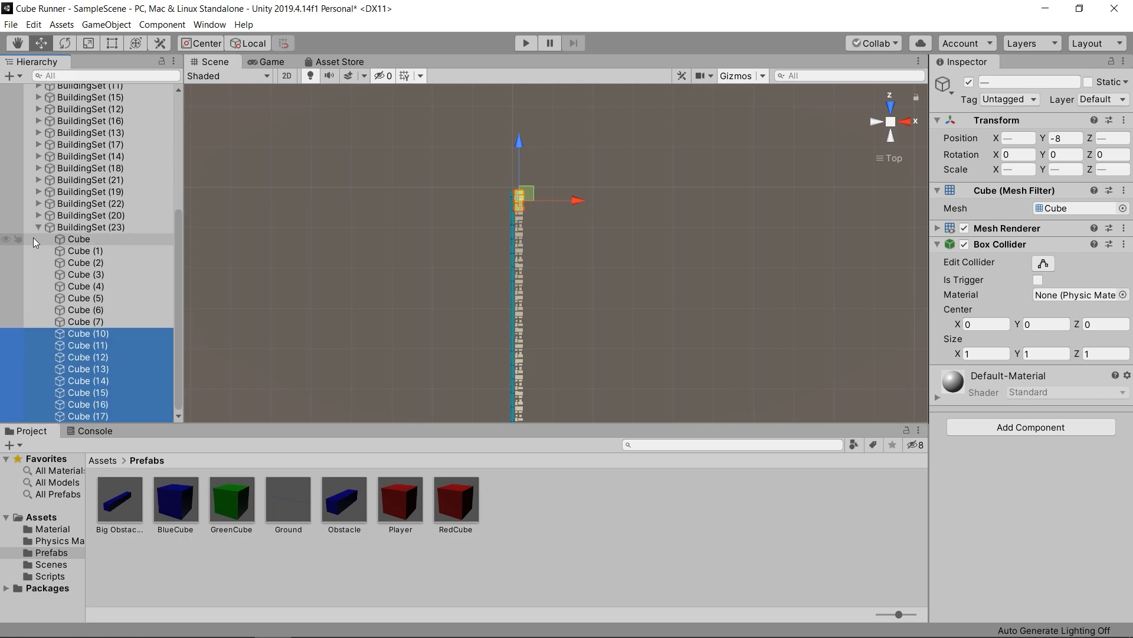
{"action": "left_click", "coordinate": [36, 226]}
- Create an empty object, reset its transform and name it Buildings
{"action": "scroll", "coordinate": [120, 249], "scroll_direction": "up", "scroll_amount": 6}
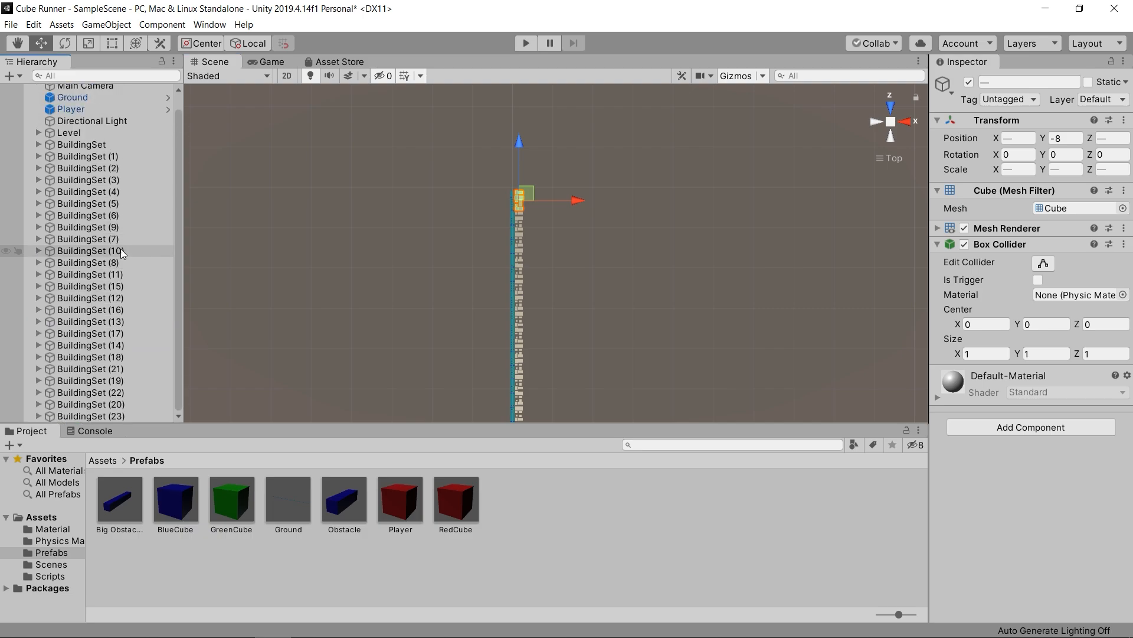
{"action": "left_click", "coordinate": [12, 76]}
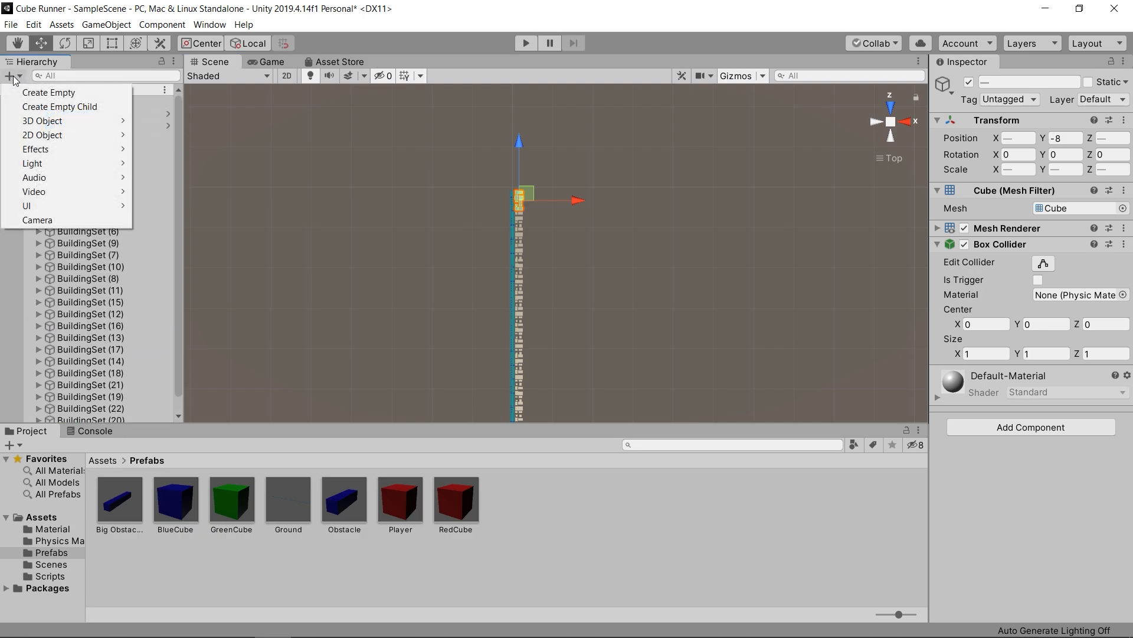
{"action": "left_click", "coordinate": [49, 93]}
{"action": "left_click", "coordinate": [1124, 119]}
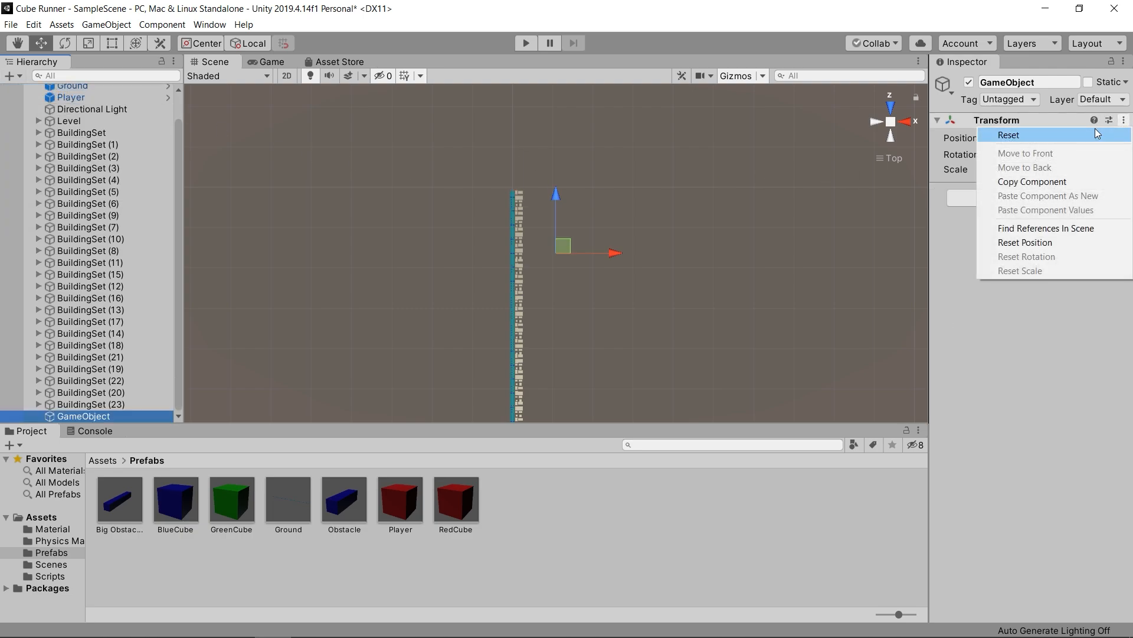
{"action": "left_click", "coordinate": [1096, 130]}
{"action": "left_click", "coordinate": [1051, 83]}
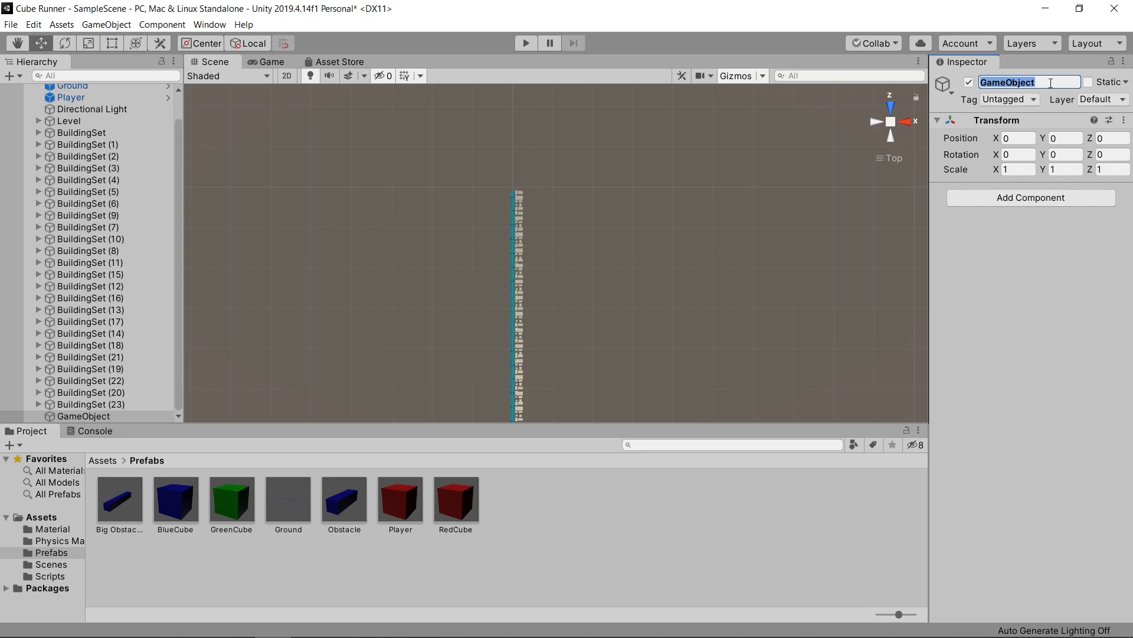
{"action": "type", "text": "Buildings"}
{"action": "key", "text": "Return"}
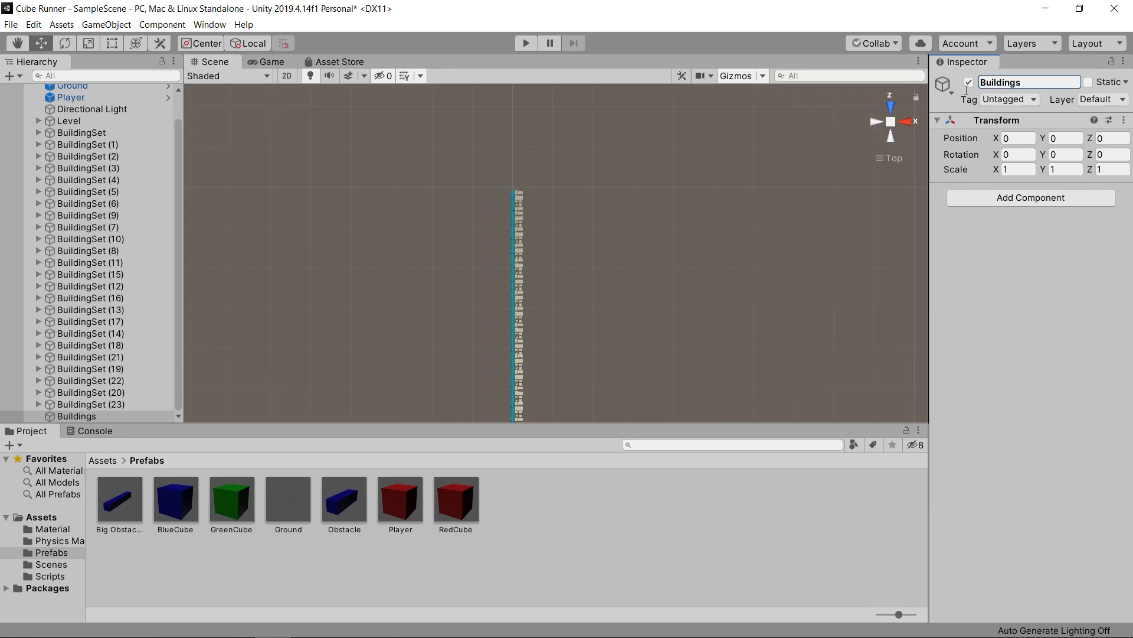
- Parent every BuildingSet object to the Buildings object and collapse the group
{"action": "scroll", "coordinate": [152, 236], "scroll_direction": "up", "scroll_amount": 2}
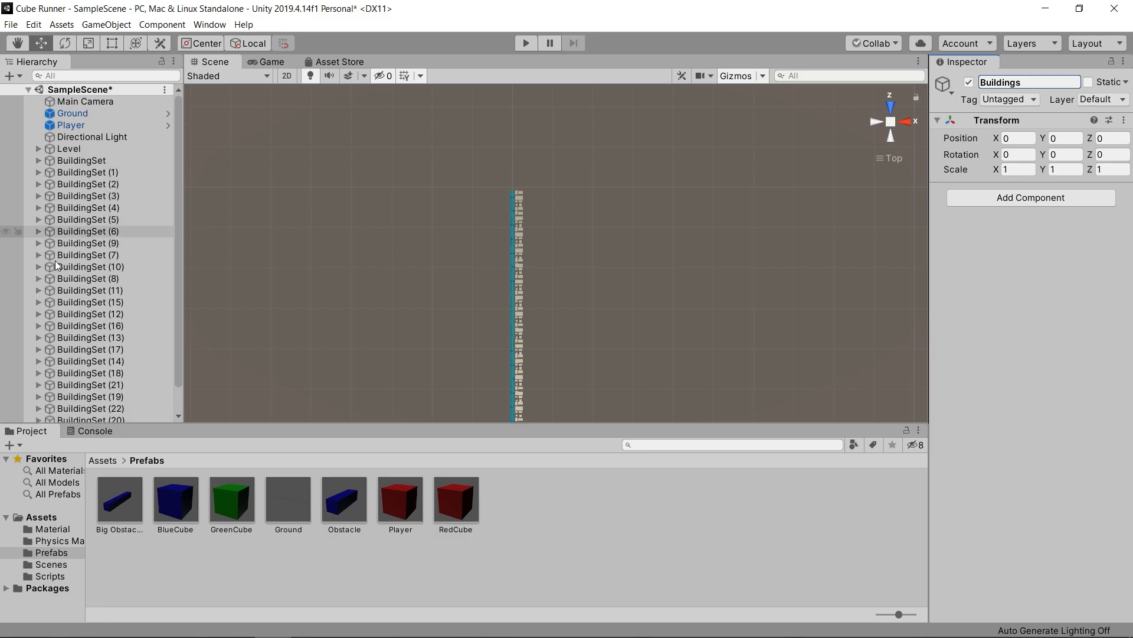
{"action": "left_click", "coordinate": [92, 160]}
{"action": "scroll", "coordinate": [103, 325], "scroll_direction": "down", "scroll_amount": 2}
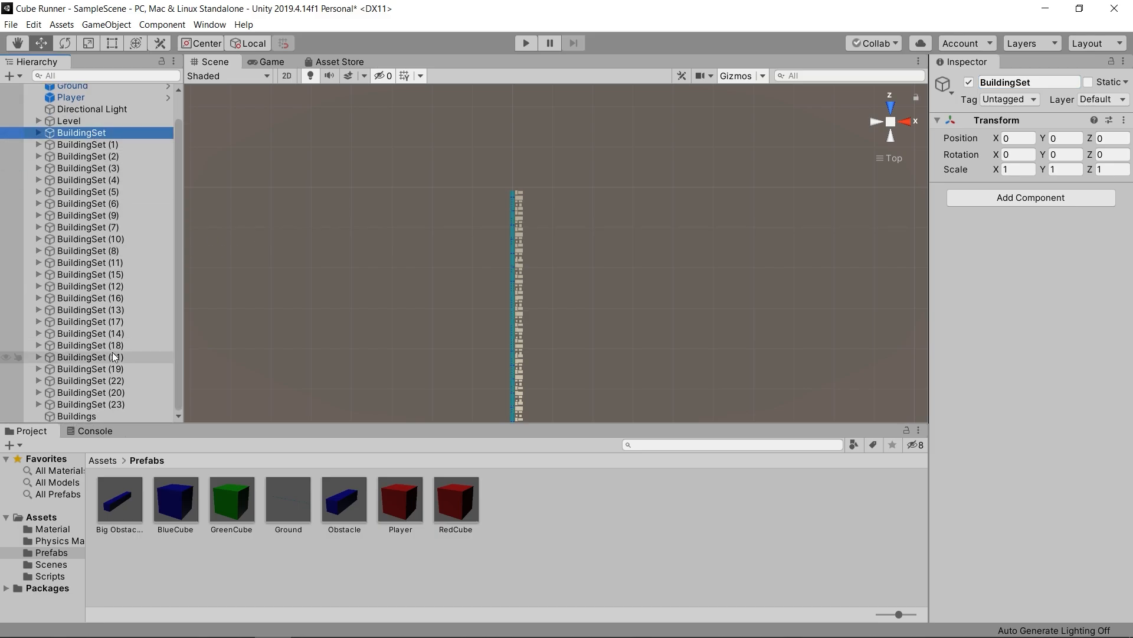
{"action": "left_click", "coordinate": [103, 404], "text": "shift"}
{"action": "left_click_drag", "start_coordinate": [131, 244], "coordinate": [90, 413]}
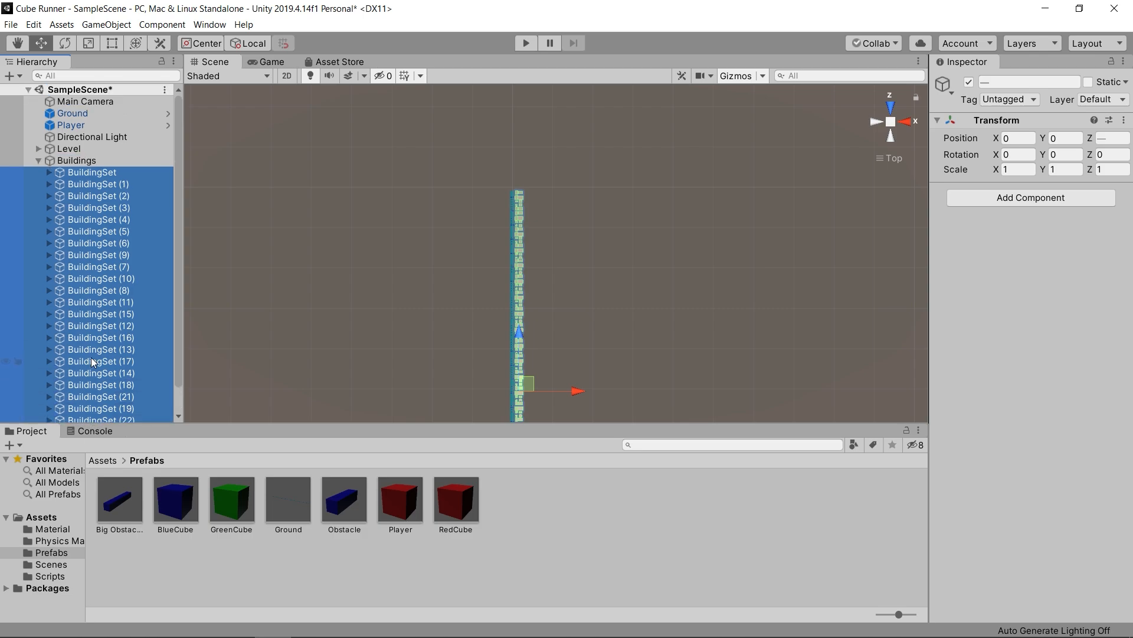
{"action": "left_click", "coordinate": [37, 161]}
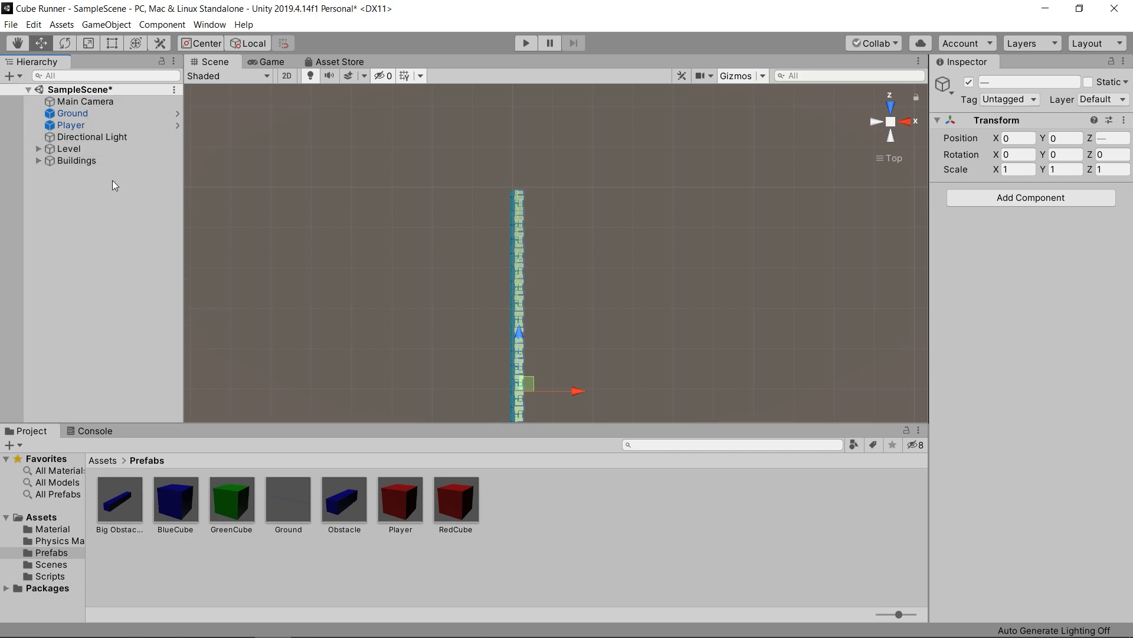
- Duplicate the Buildings row and move the copy along X to the opposite side of the track
{"action": "left_click", "coordinate": [98, 161]}
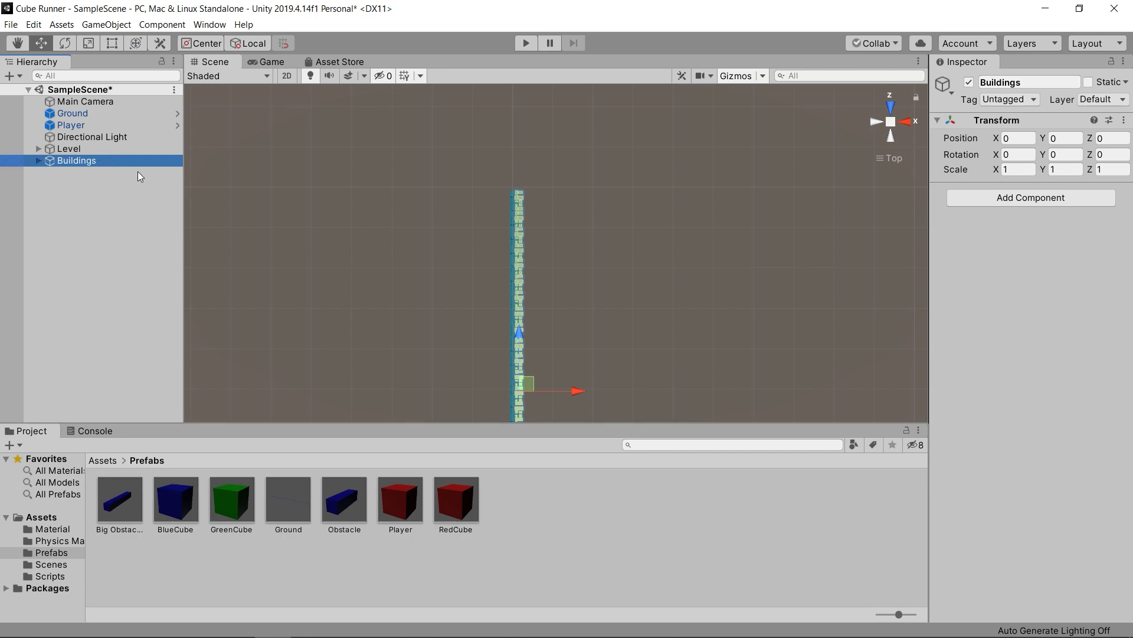
{"action": "middle_click_drag", "start_coordinate": [453, 262], "coordinate": [371, 115]}
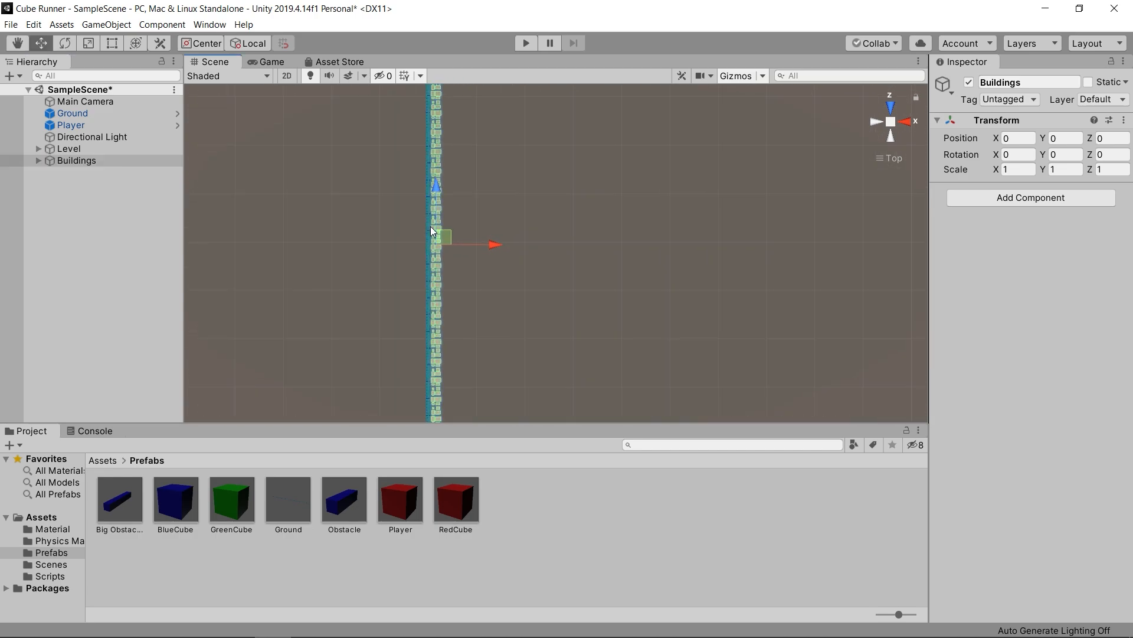
{"action": "scroll", "coordinate": [430, 227], "scroll_direction": "up", "scroll_amount": 3}
{"action": "left_click", "coordinate": [136, 160]}
{"action": "key", "text": "ctrl+d"}
{"action": "mouse_move", "coordinate": [466, 244]}
{"action": "left_mouse_down"}
{"action": "mouse_move", "coordinate": [442, 244]}
{"action": "mouse_move", "coordinate": [455, 242]}
{"action": "left_mouse_up"}
{"action": "scroll", "coordinate": [419, 286], "scroll_direction": "up", "scroll_amount": 3}
{"action": "middle_click_drag", "start_coordinate": [419, 286], "coordinate": [453, 286]}
- Add two more Buildings rows outside the copied row on the track's negative X side, at X -57 and X -79
{"action": "left_click_drag", "start_coordinate": [453, 250], "coordinate": [431, 247]}
{"action": "key", "text": "ctrl+d"}
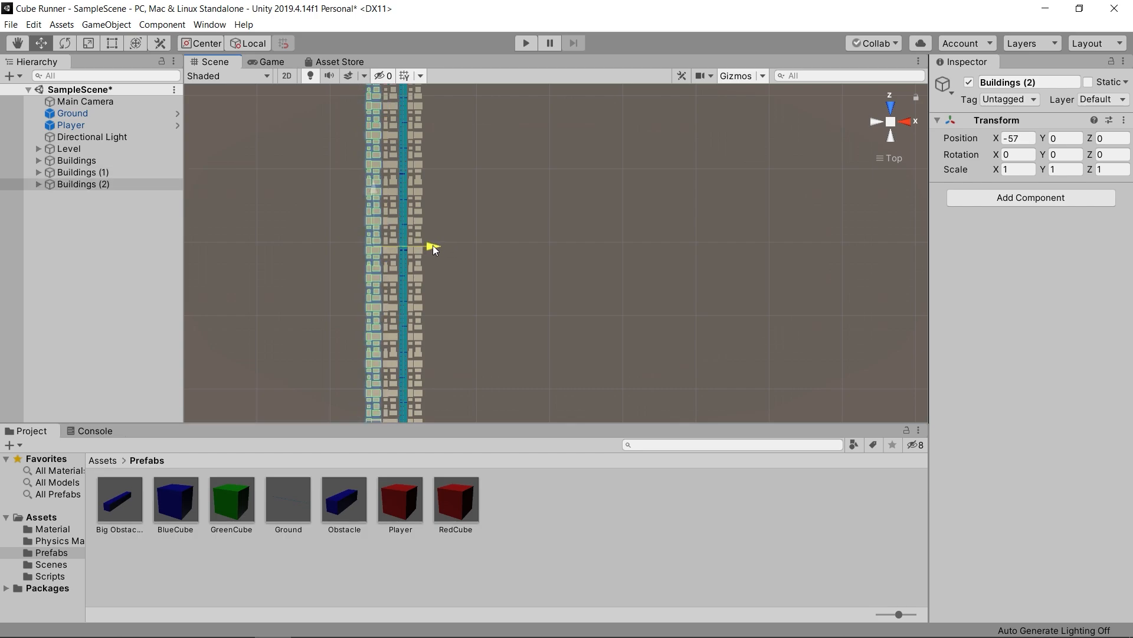
{"action": "key", "text": "ctrl+d"}
{"action": "mouse_move", "coordinate": [433, 245]}
{"action": "left_mouse_down"}
{"action": "mouse_move", "coordinate": [407, 246]}
{"action": "mouse_move", "coordinate": [417, 245]}
{"action": "left_mouse_up"}
{"action": "scroll", "coordinate": [391, 264], "scroll_direction": "down", "scroll_amount": 2}
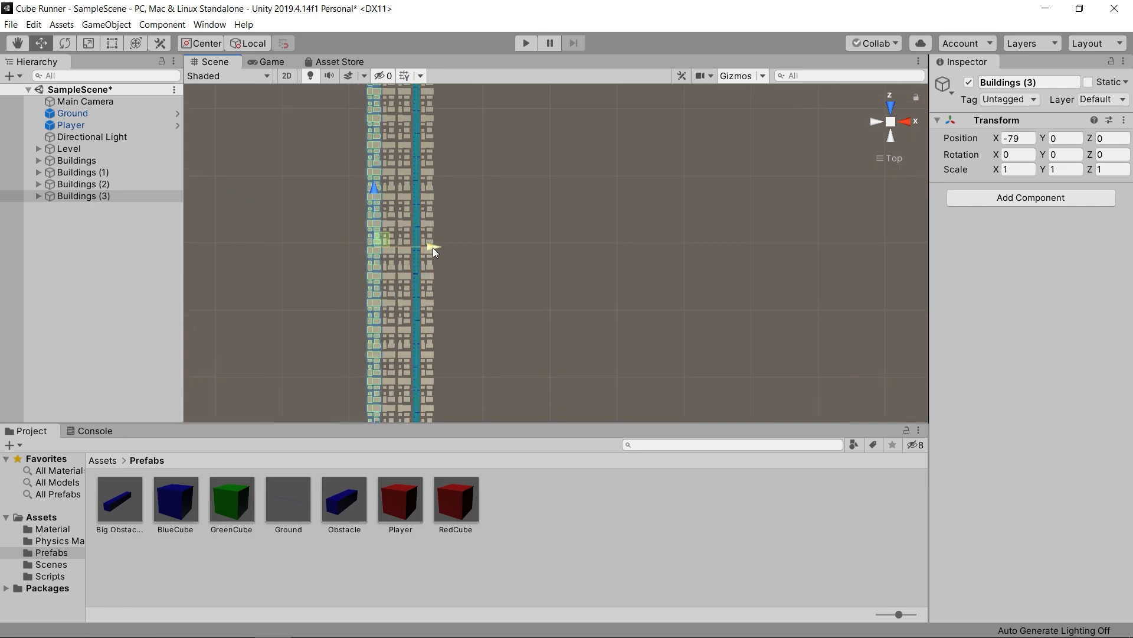
- Duplicate two more Buildings rows onto the track's positive X side, placing the outermost at X 44, and clear the selection
{"action": "key", "text": "ctrl+d"}
{"action": "left_click_drag", "start_coordinate": [434, 247], "coordinate": [514, 247]}
{"action": "key", "text": "ctrl+d"}
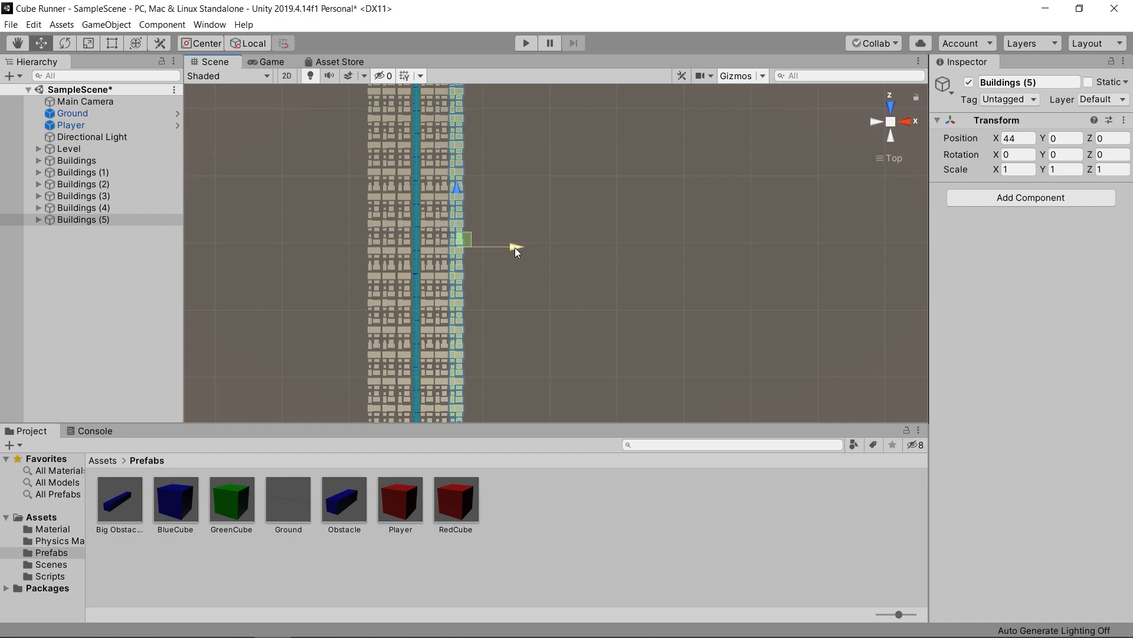
{"action": "scroll", "coordinate": [514, 278], "scroll_direction": "down", "scroll_amount": 1}
{"action": "scroll", "coordinate": [515, 282], "scroll_direction": "down", "scroll_amount": 1}
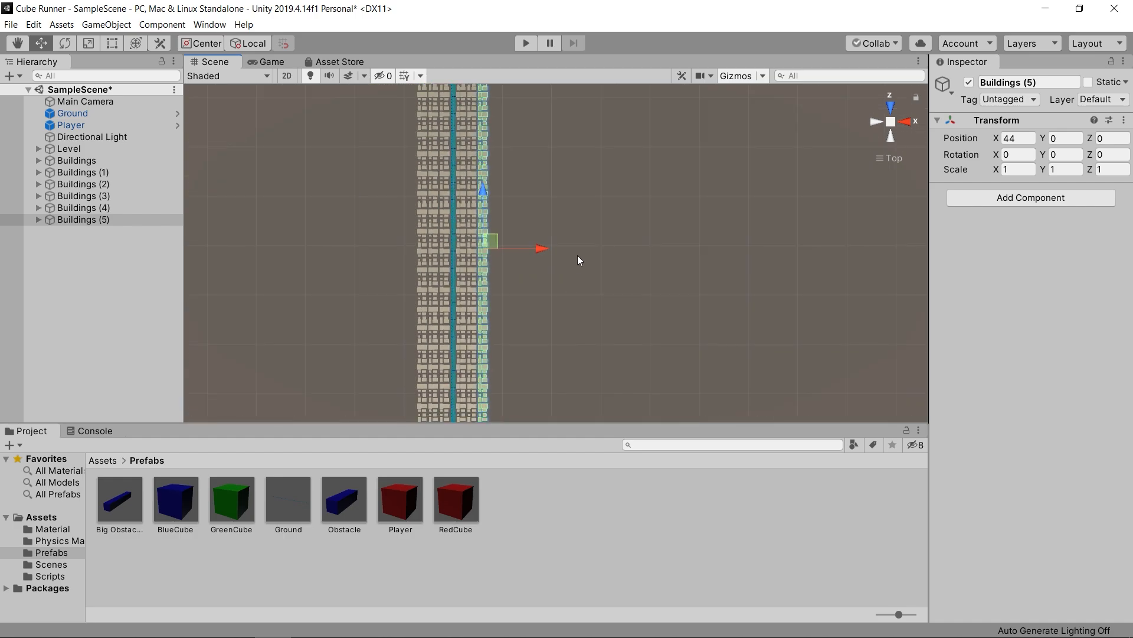
{"action": "left_click", "coordinate": [593, 216]}
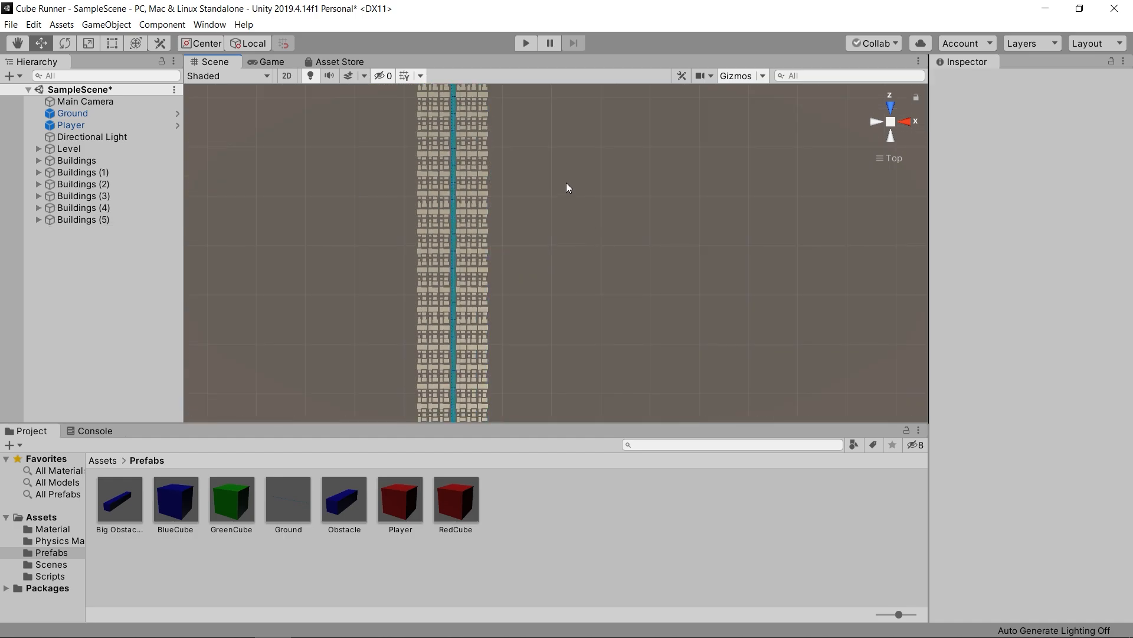
- Play-test the level in the Game view to check the building rows beside the track, and stop it
{"action": "left_click", "coordinate": [273, 62]}
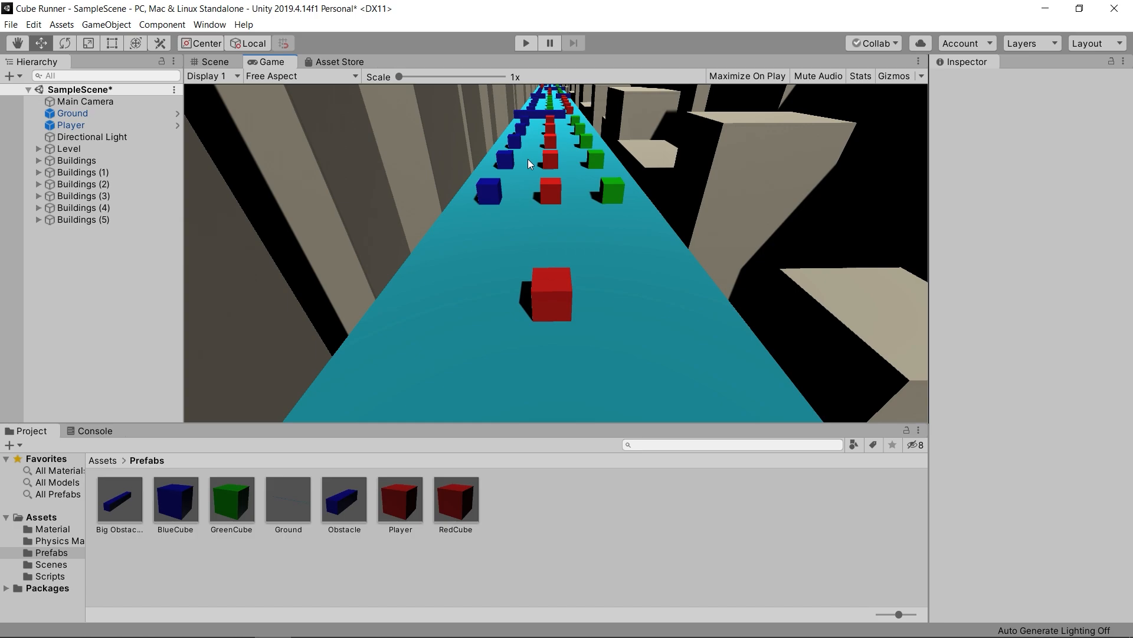
{"action": "left_click", "coordinate": [528, 43]}
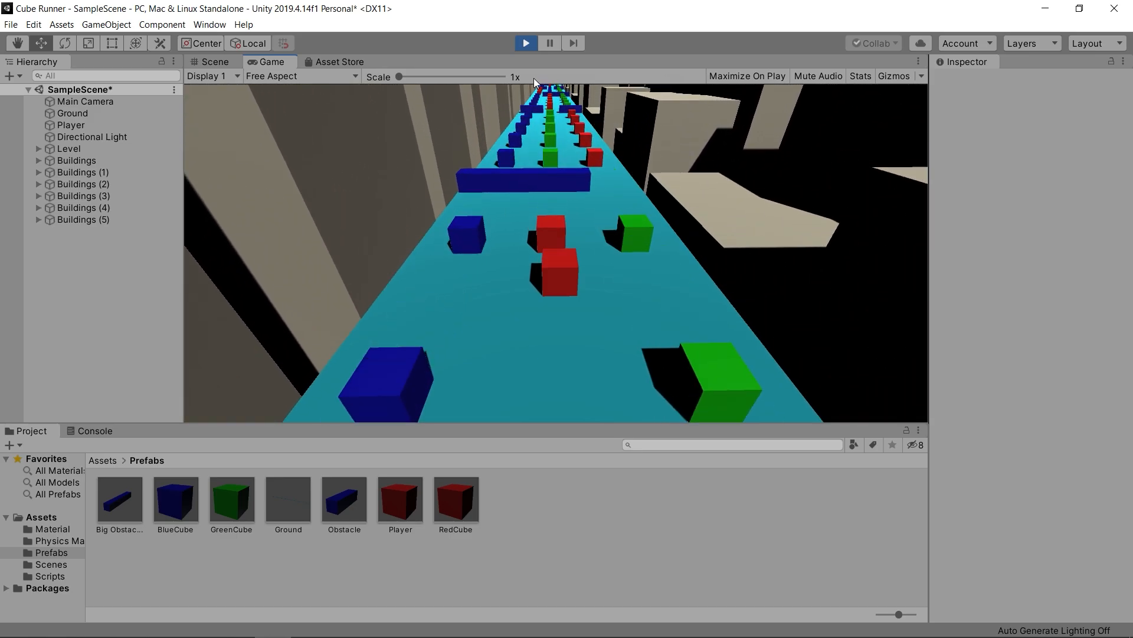
{"action": "left_click", "coordinate": [526, 44]}
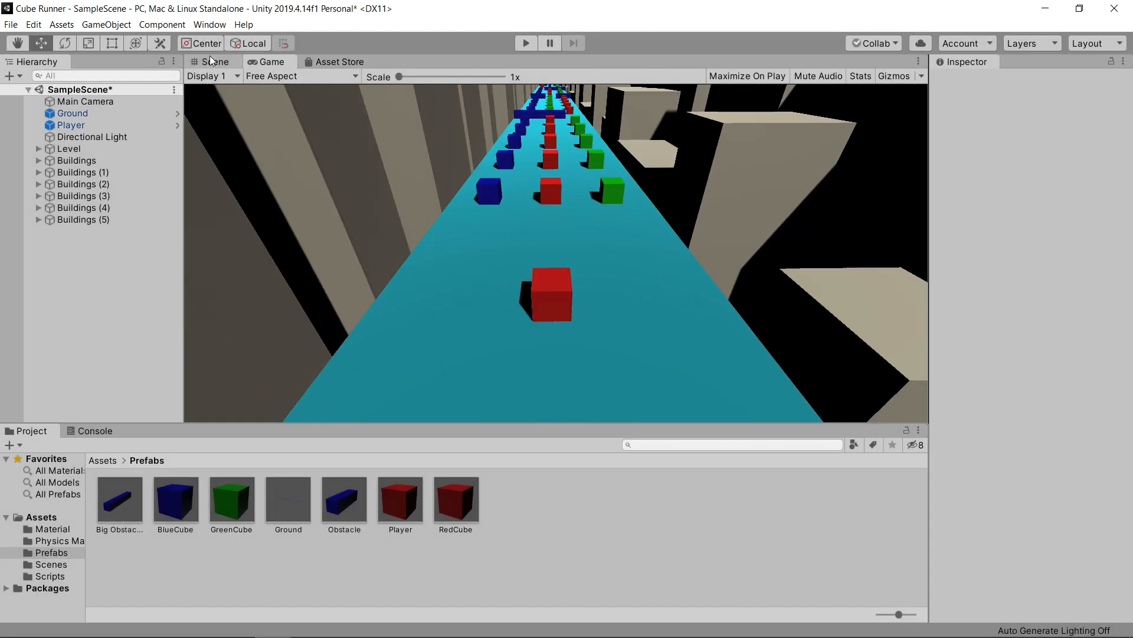
- Examine the building rows in the Scene view, from above and in perspective along the track from the Player
{"action": "left_click", "coordinate": [208, 59]}
{"action": "scroll", "coordinate": [494, 264], "scroll_direction": "down", "scroll_amount": 2}
{"action": "middle_click_drag", "start_coordinate": [493, 271], "coordinate": [492, 142]}
{"action": "scroll", "coordinate": [484, 245], "scroll_direction": "up", "scroll_amount": 7}
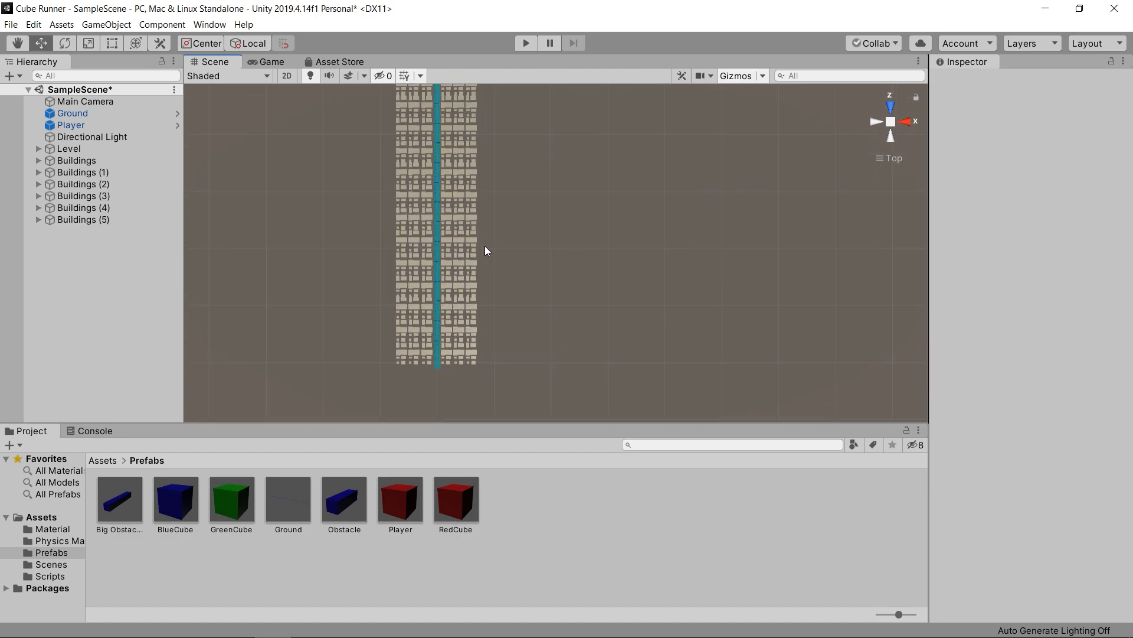
{"action": "middle_click_drag", "start_coordinate": [484, 246], "coordinate": [512, 250]}
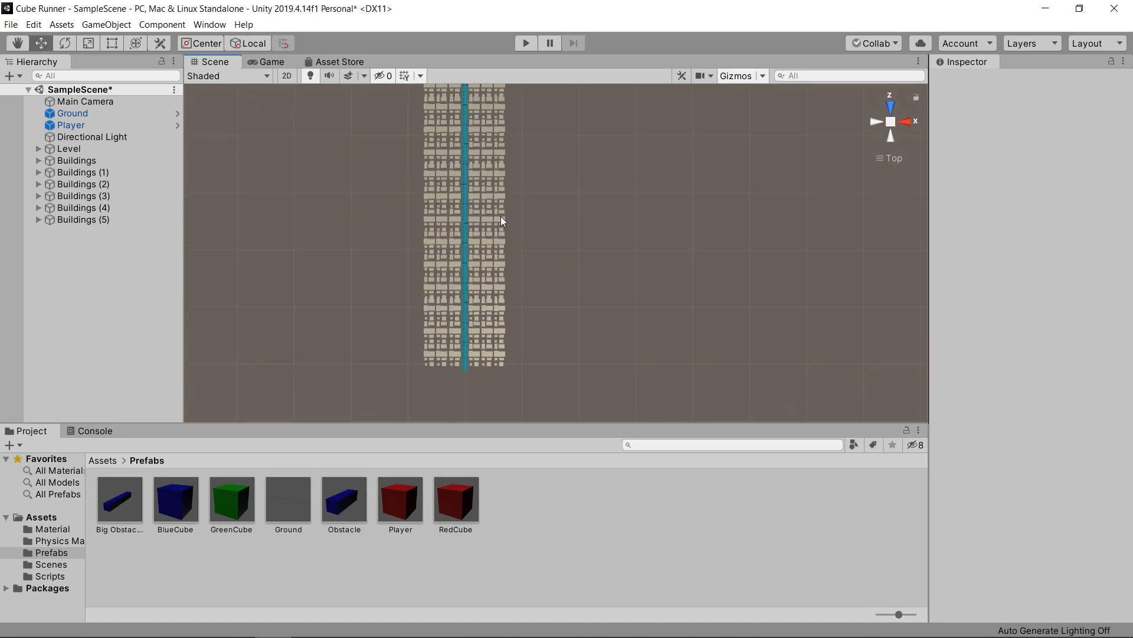
{"action": "left_click", "coordinate": [895, 122]}
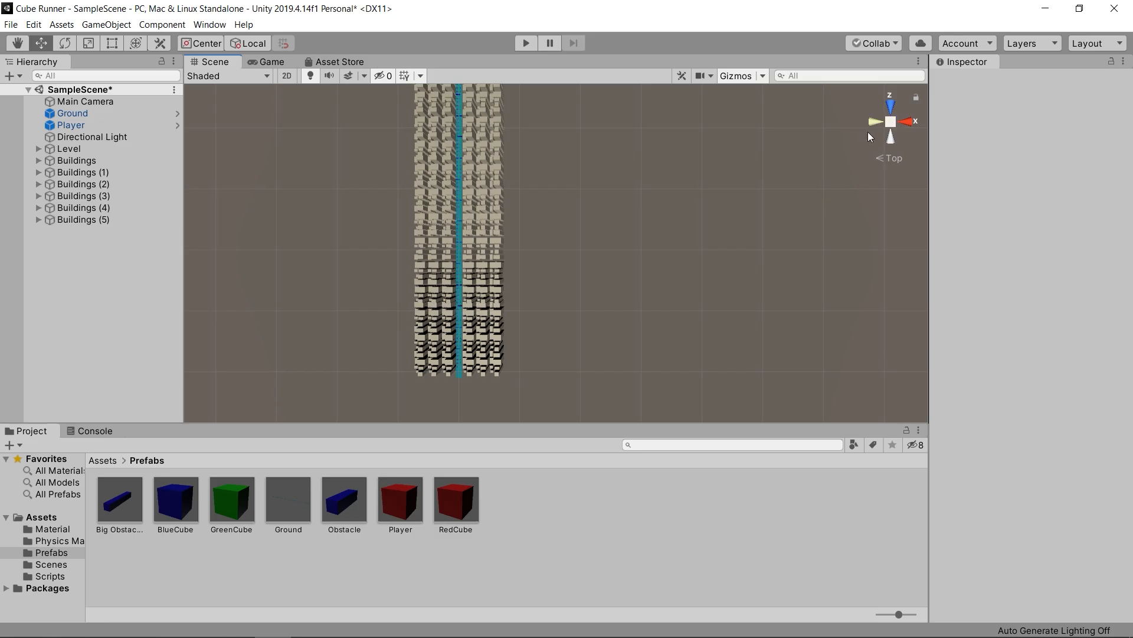
{"action": "left_click", "coordinate": [88, 126]}
{"action": "key", "text": "f"}
{"action": "left_click_drag", "start_coordinate": [338, 268], "coordinate": [576, 255], "text": "alt"}
{"action": "key", "text": "s"}
{"action": "right_click_drag", "start_coordinate": [576, 256], "coordinate": [586, 216]}
{"action": "key", "text": "a"}
{"action": "key", "text": "d"}
{"action": "right_click_drag", "start_coordinate": [485, 267], "coordinate": [490, 70]}
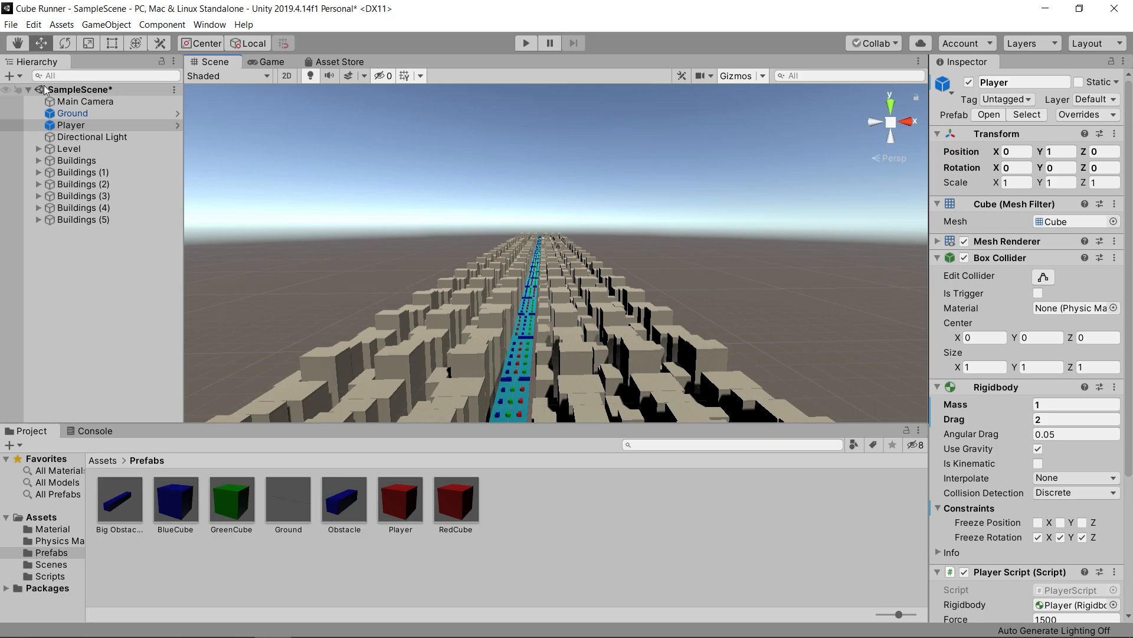
- Set the Main Camera's Clear Flags to Solid Color
{"action": "left_click", "coordinate": [85, 101]}
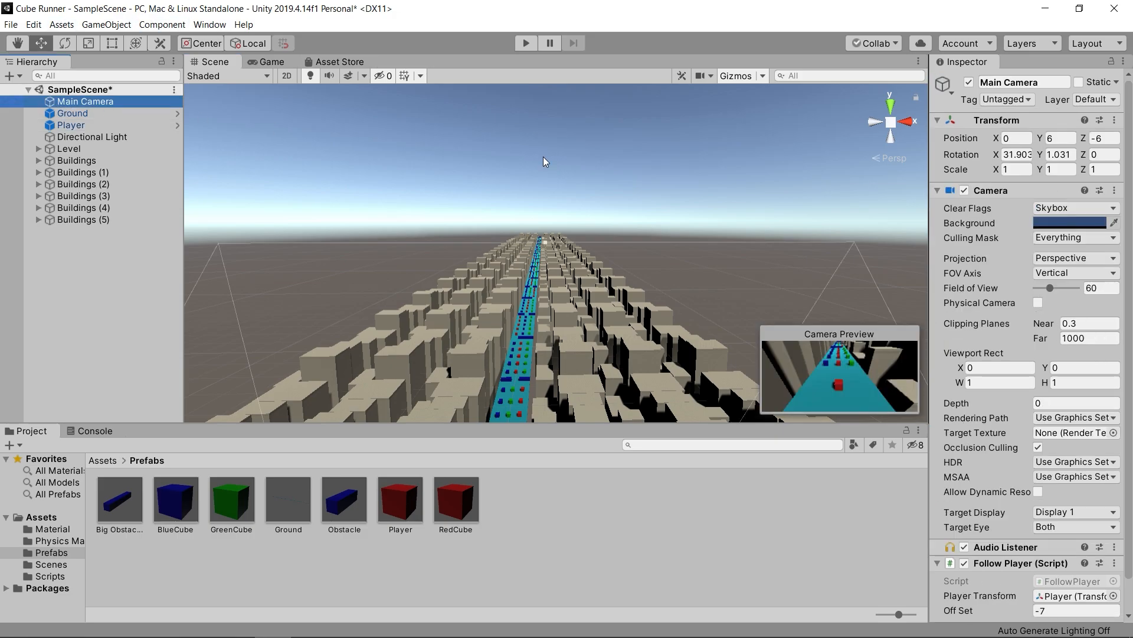
{"action": "left_click", "coordinate": [1074, 210]}
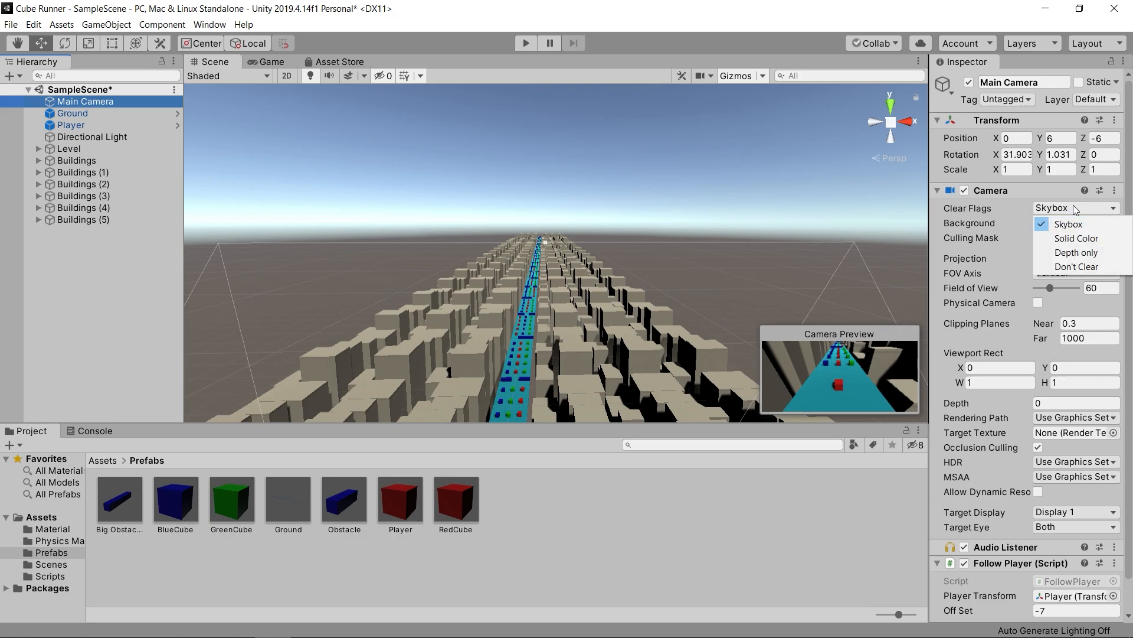
{"action": "left_click", "coordinate": [1069, 238]}
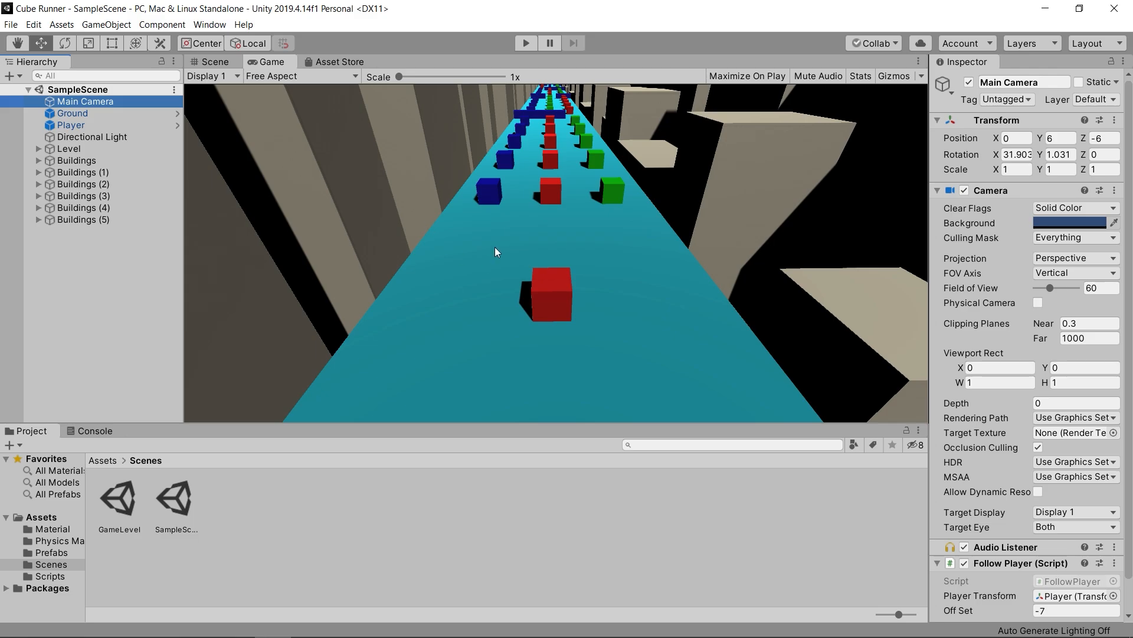
- Tilt the Main Camera upward to an X rotation of about 18.18 and check the framing in the Game view
{"action": "left_click", "coordinate": [212, 62]}
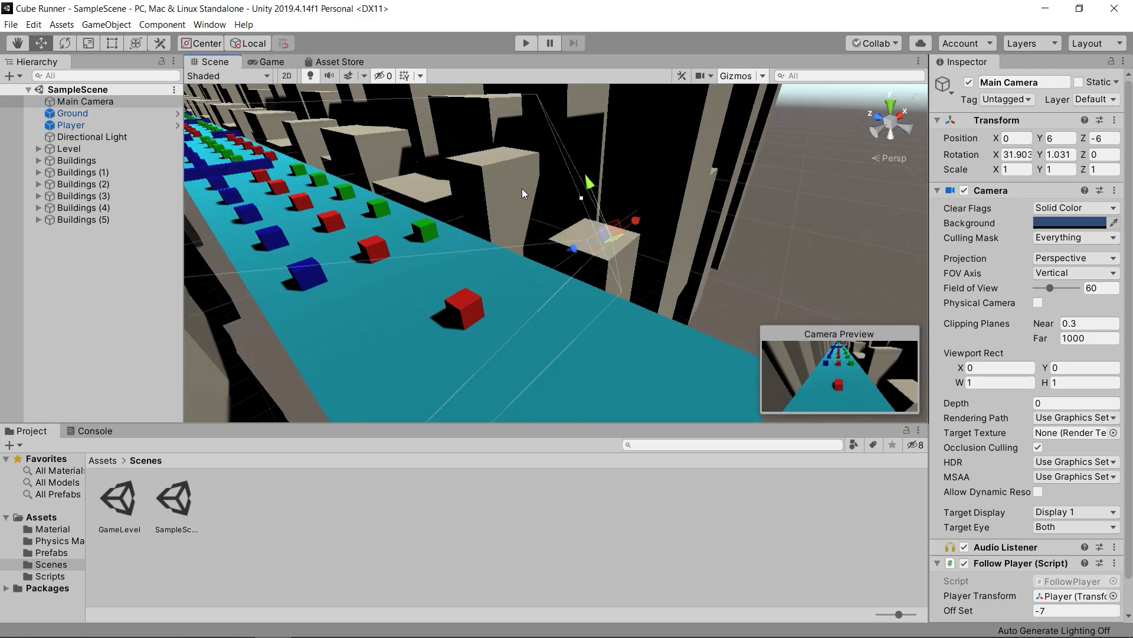
{"action": "left_click", "coordinate": [59, 102]}
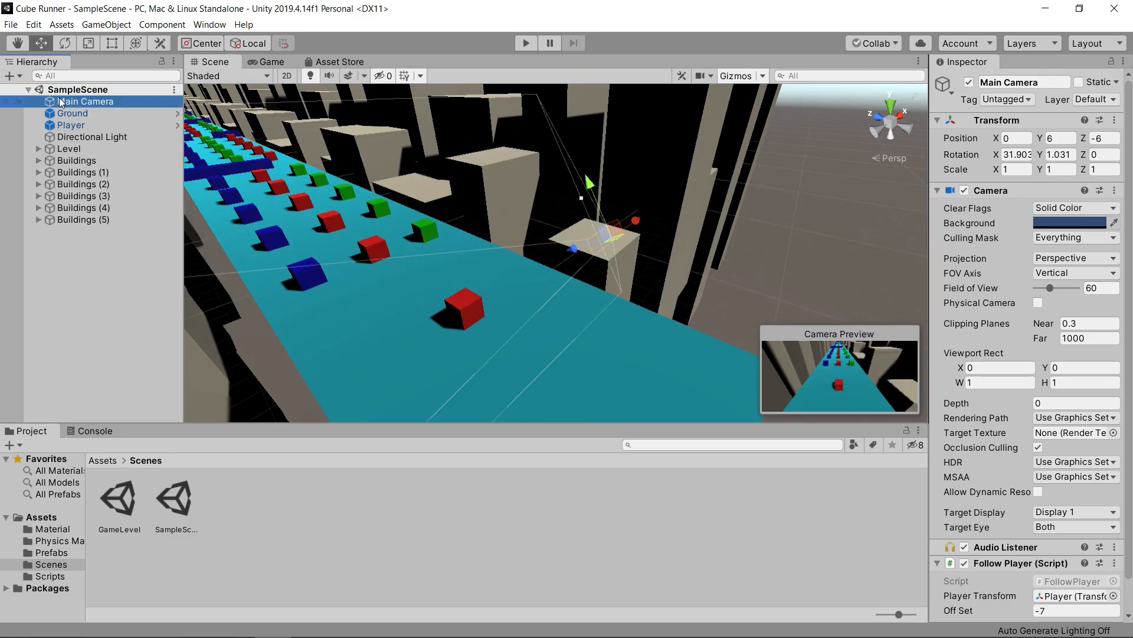
{"action": "left_click", "coordinate": [65, 44]}
{"action": "right_click_drag", "start_coordinate": [531, 207], "coordinate": [605, 168]}
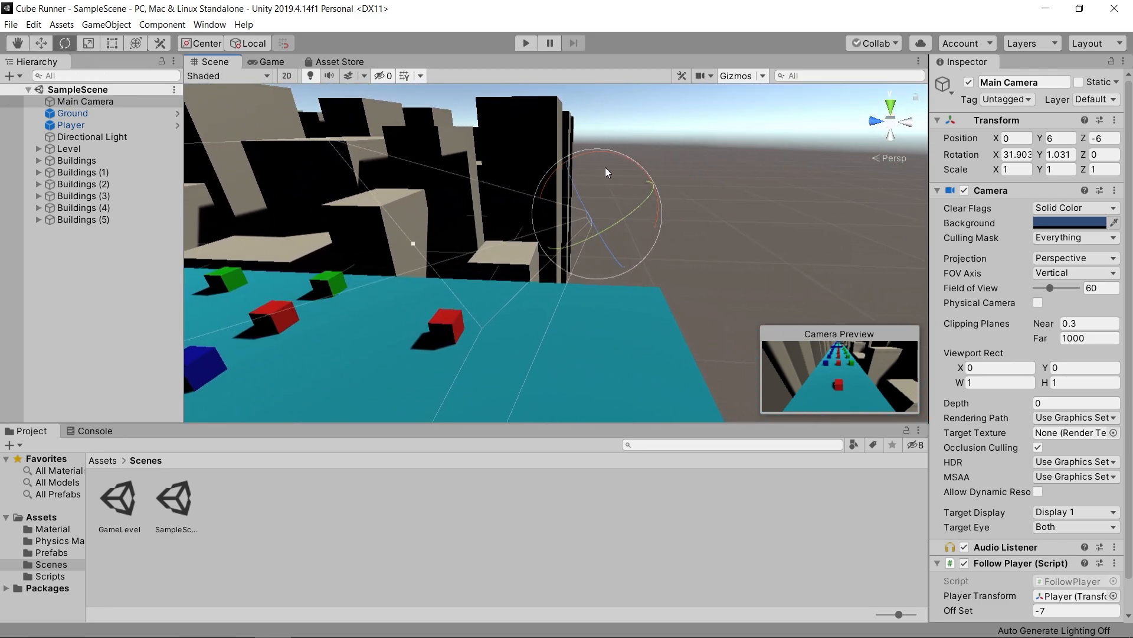
{"action": "left_click_drag", "start_coordinate": [610, 154], "coordinate": [637, 169]}
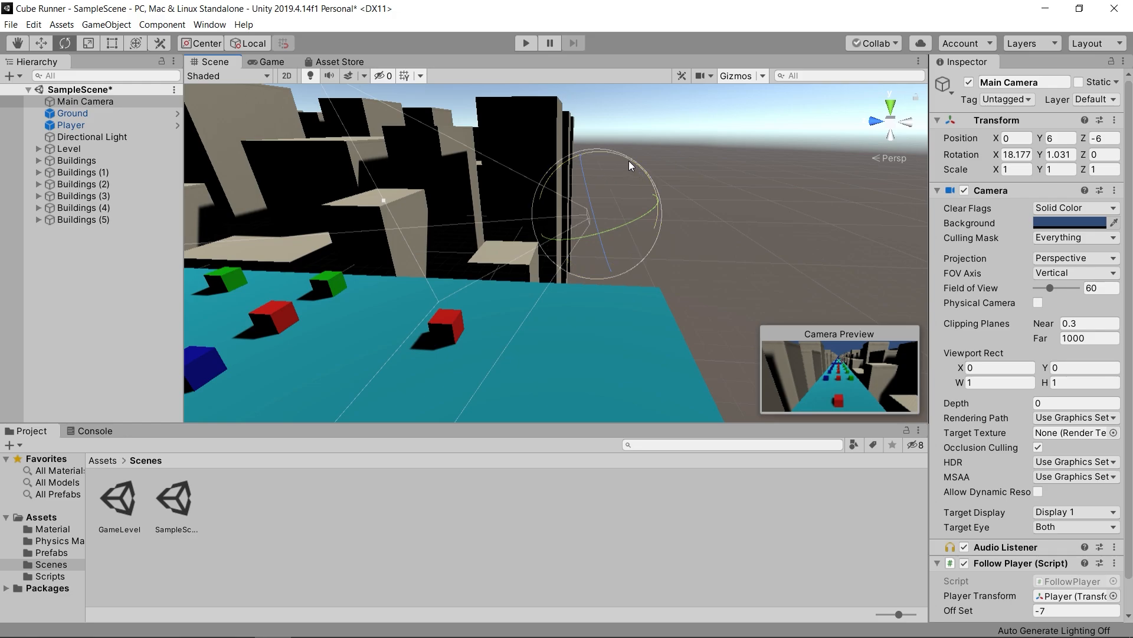
{"action": "left_click", "coordinate": [267, 62]}
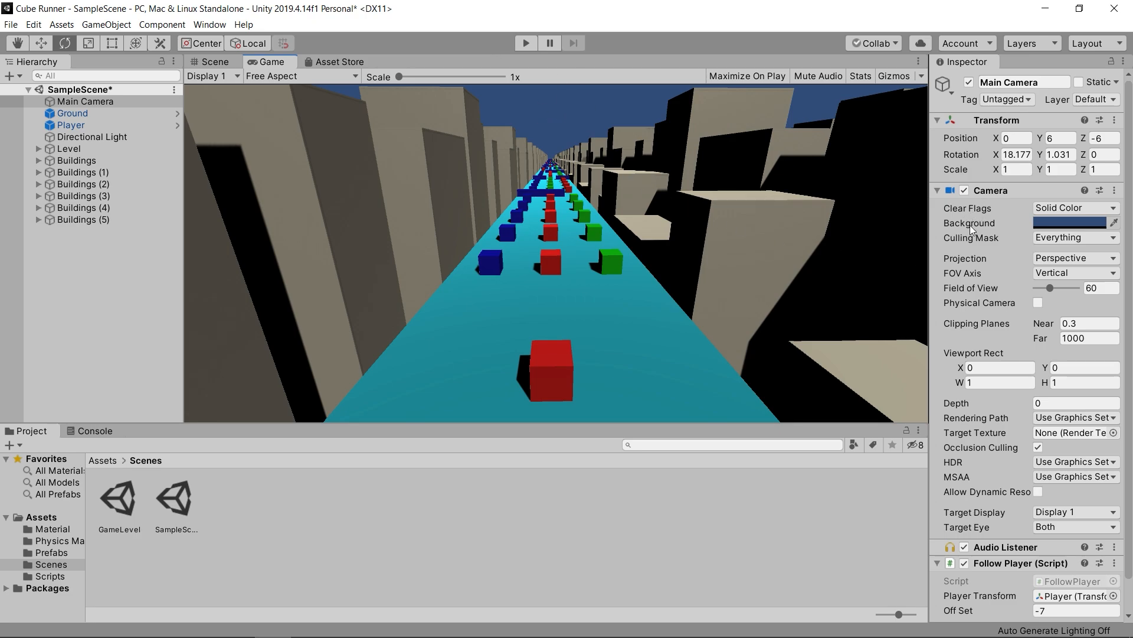
- Change the Main Camera's background color to teal, hex 32796D
{"action": "left_click", "coordinate": [1070, 223]}
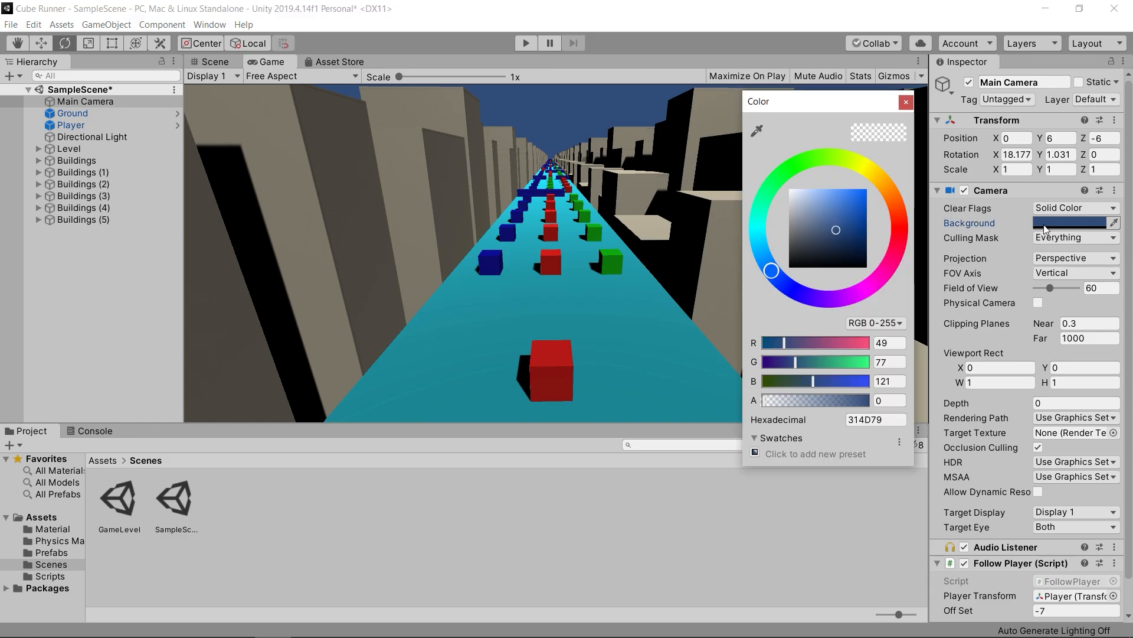
{"action": "left_click_drag", "start_coordinate": [759, 222], "coordinate": [760, 215]}
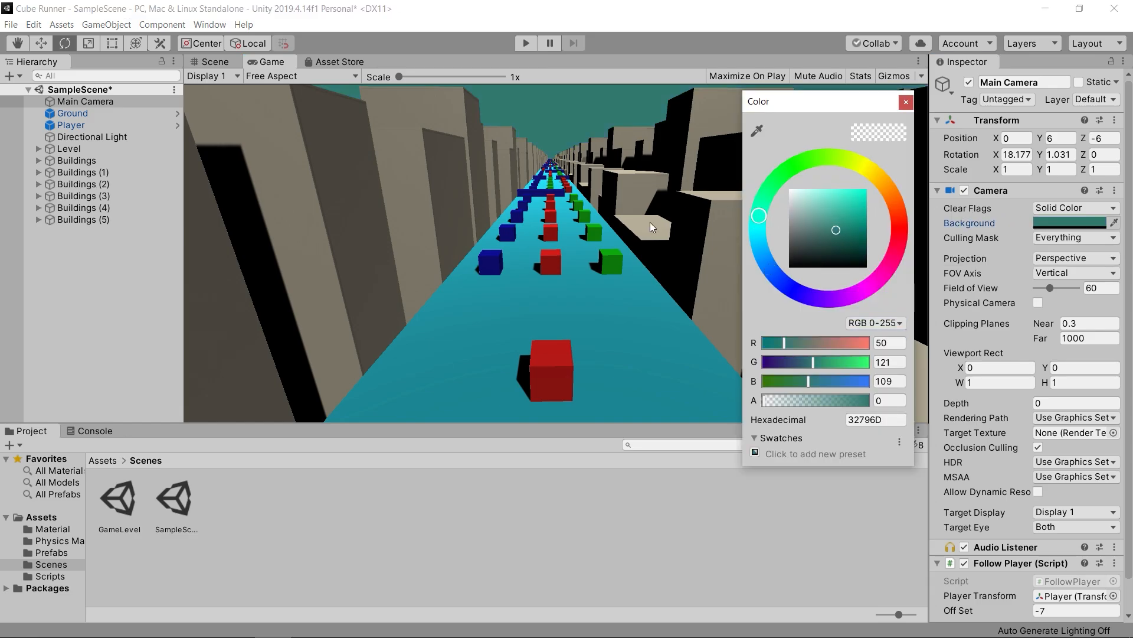
{"action": "left_click", "coordinate": [905, 103]}
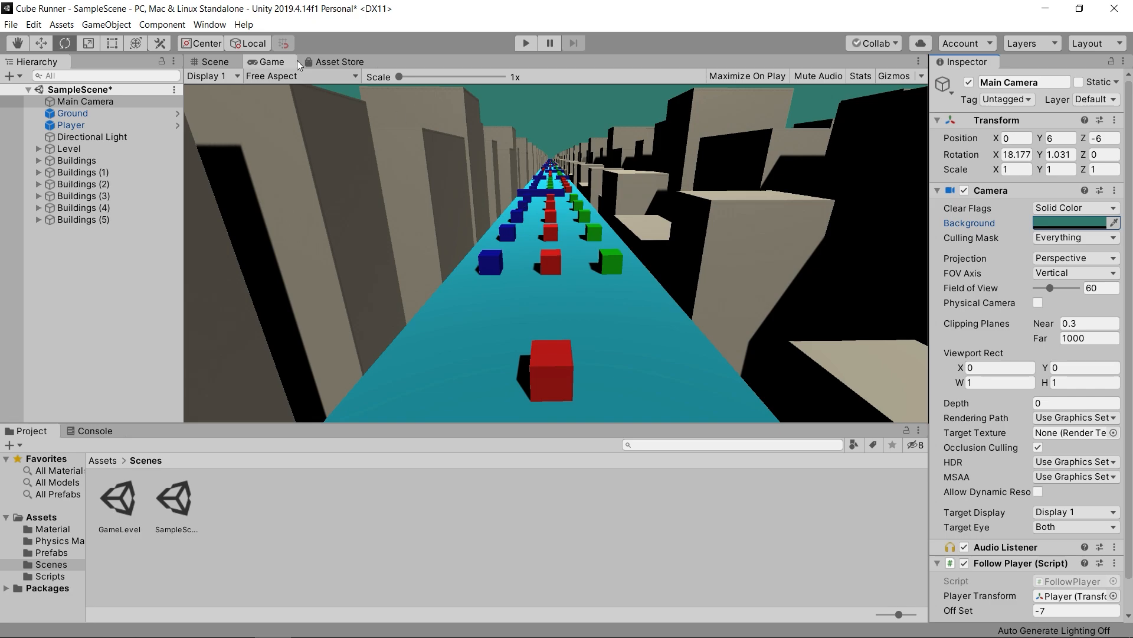
- Open the Lighting settings window and dock it beside the Inspector
{"action": "left_click", "coordinate": [210, 25]}
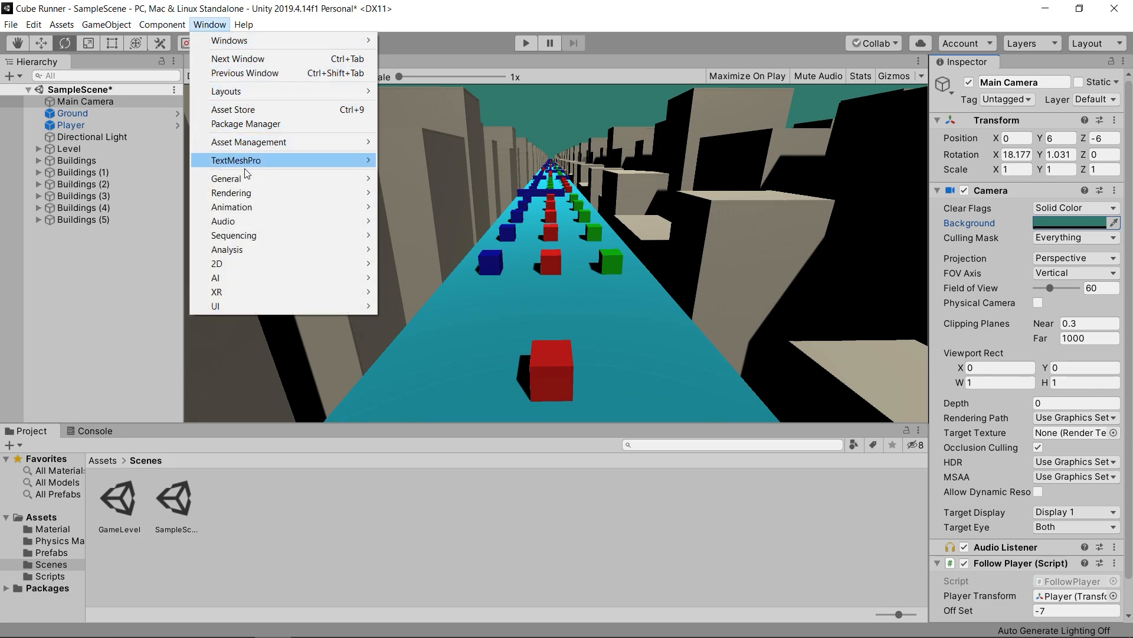
{"action": "mouse_move", "coordinate": [246, 192]}
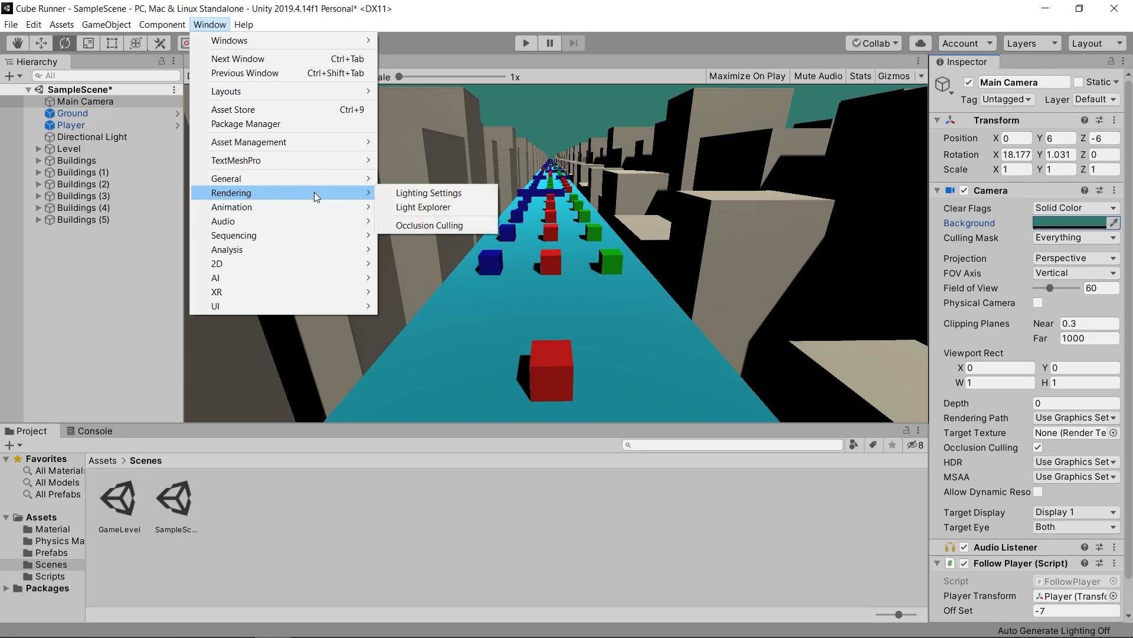
{"action": "left_click", "coordinate": [416, 194]}
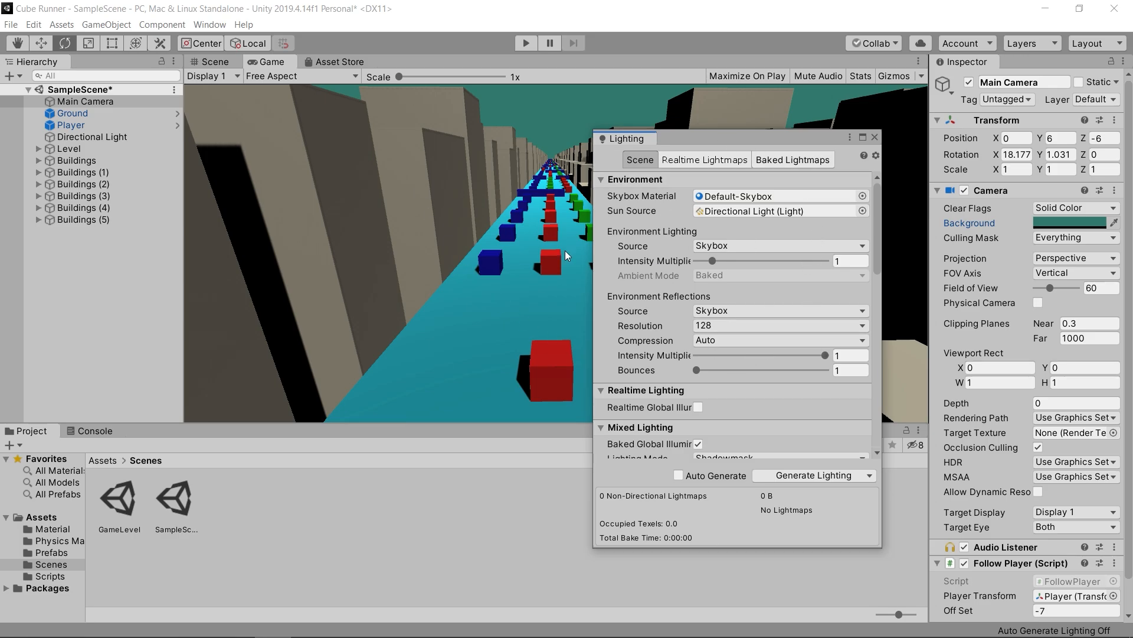
{"action": "left_click_drag", "start_coordinate": [626, 139], "coordinate": [1023, 73]}
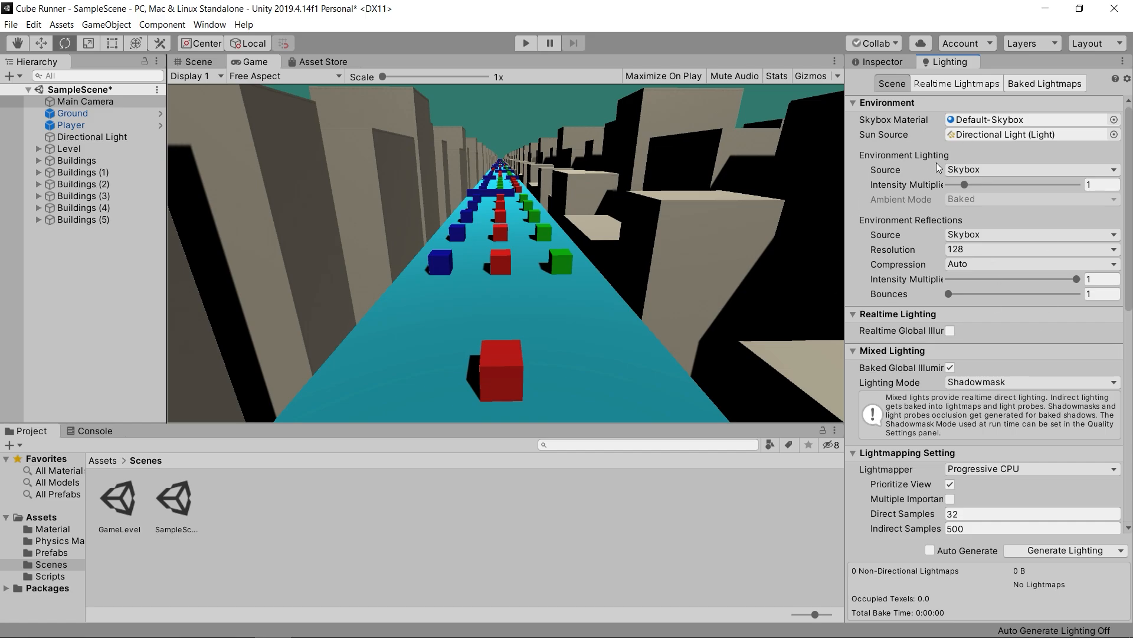
- Enable Fog under Other Settings in the scene's lighting settings
{"action": "scroll", "coordinate": [936, 162], "scroll_direction": "down", "scroll_amount": 6}
{"action": "scroll", "coordinate": [936, 162], "scroll_direction": "up", "scroll_amount": 3}
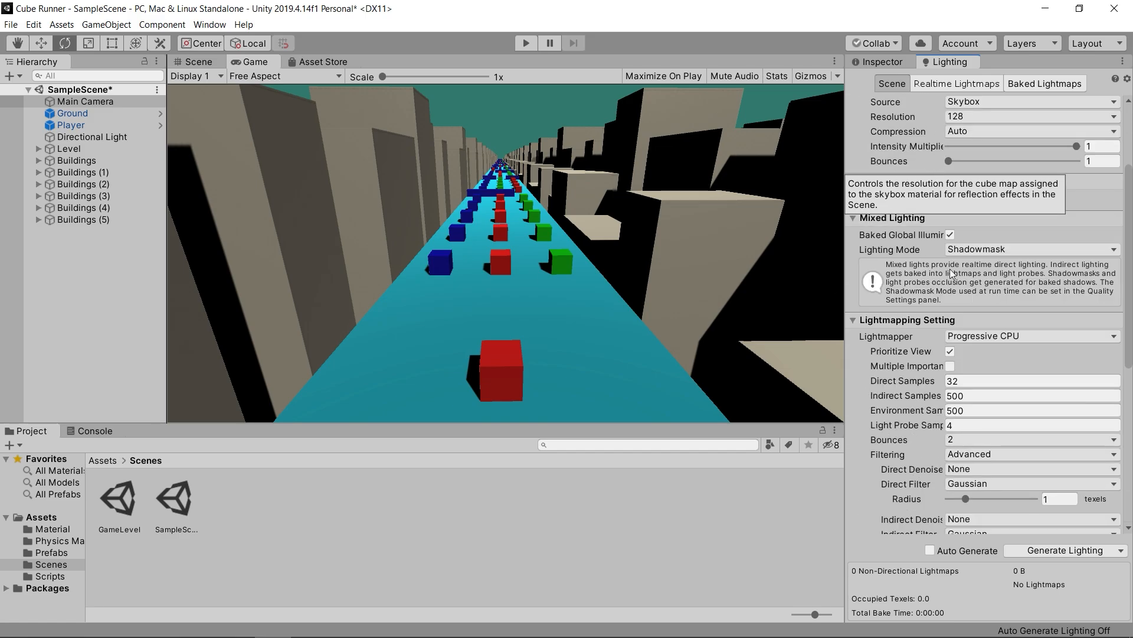
{"action": "scroll", "coordinate": [933, 177], "scroll_direction": "down", "scroll_amount": 4}
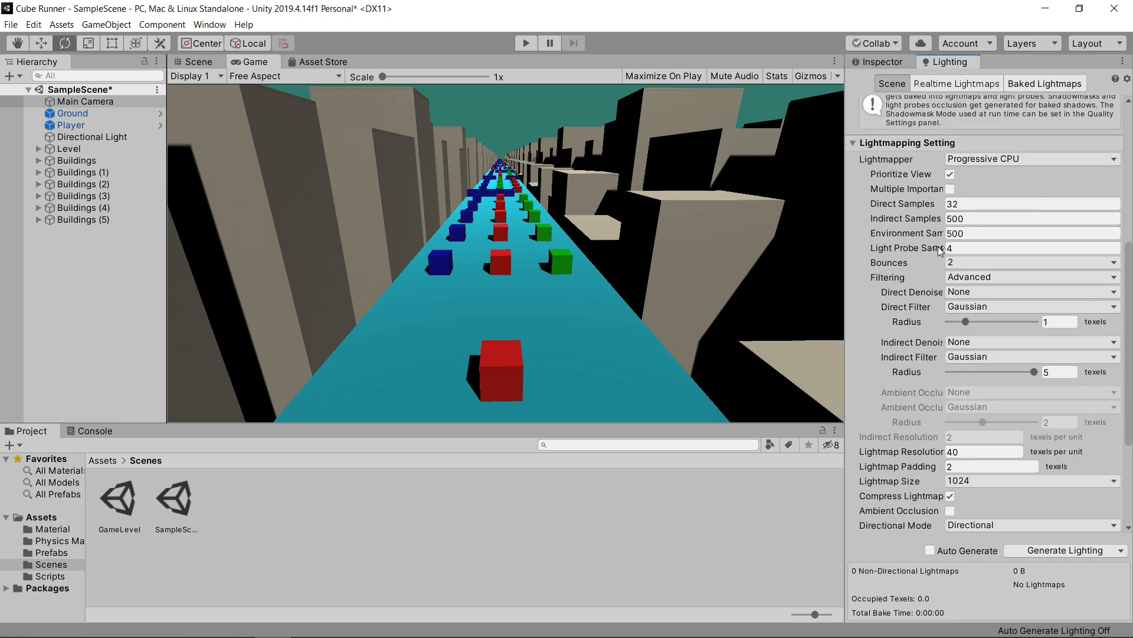
{"action": "mouse_move", "coordinate": [940, 251]}
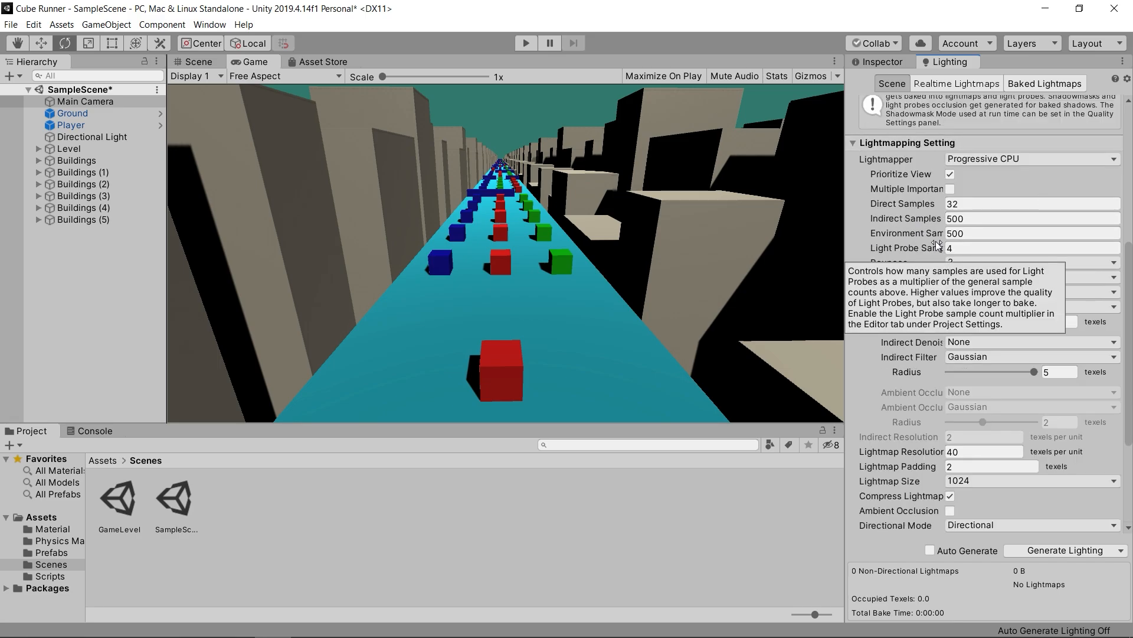
{"action": "scroll", "coordinate": [937, 243], "scroll_direction": "down", "scroll_amount": 5}
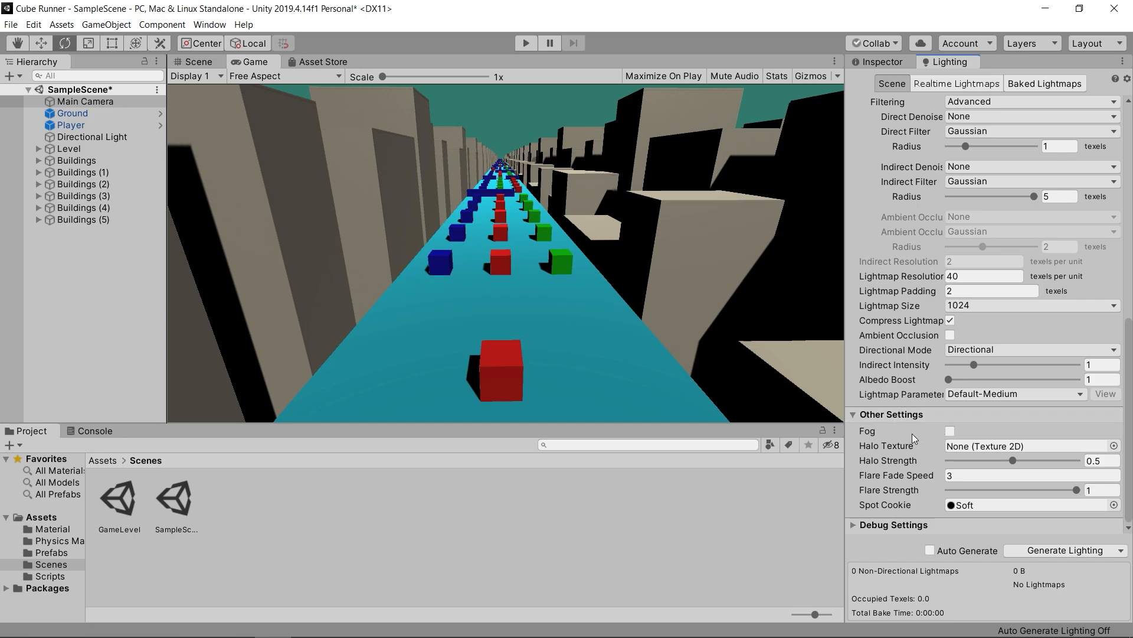
{"action": "left_click", "coordinate": [950, 432]}
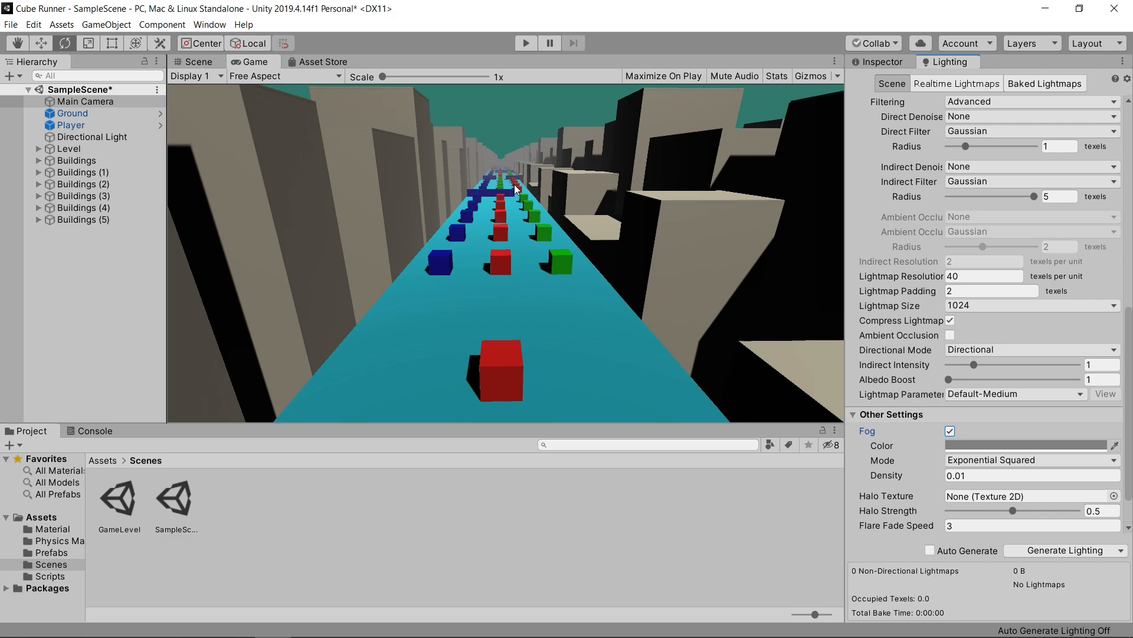
- Match the fog color to the teal background by sampling the sky in the Game view with the eyedropper
{"action": "left_click", "coordinate": [965, 444]}
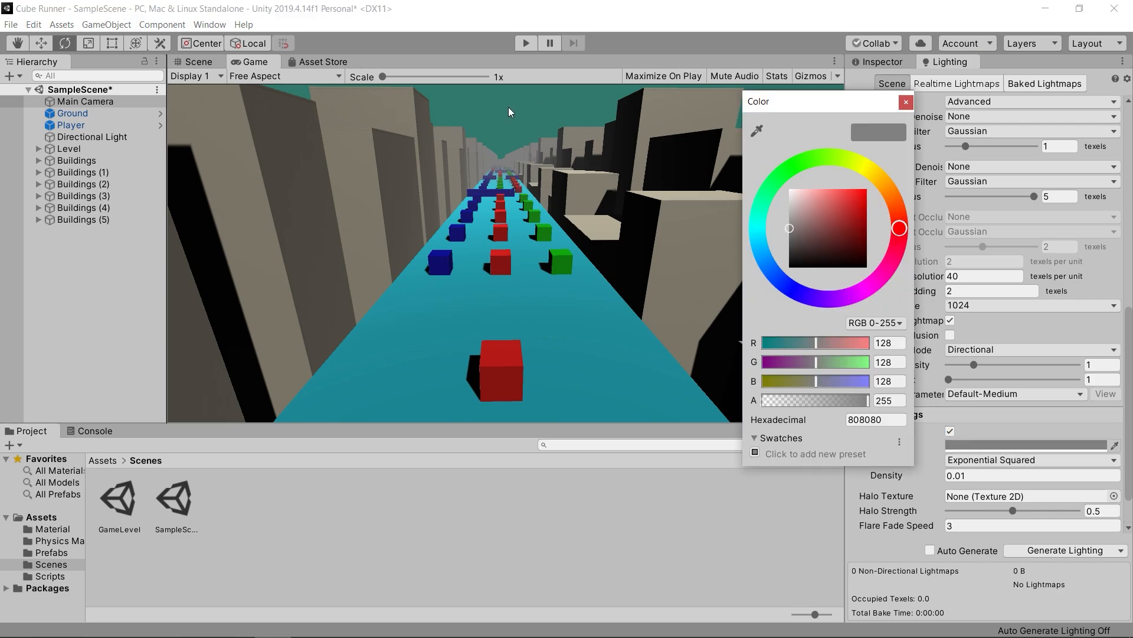
{"action": "left_click", "coordinate": [758, 132]}
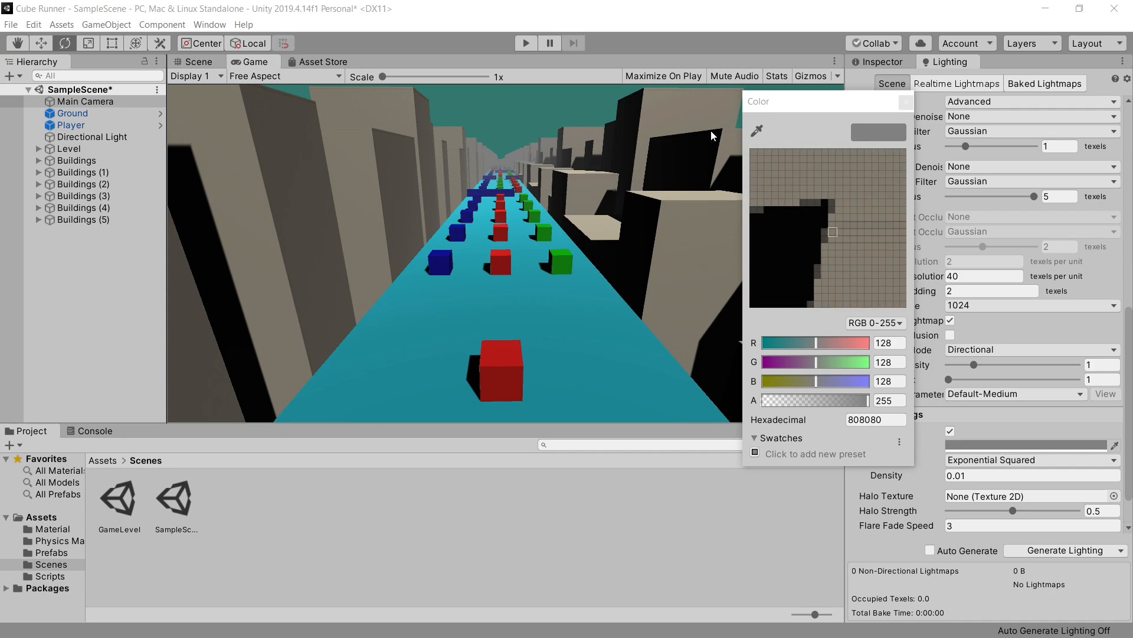
{"action": "left_click", "coordinate": [513, 109]}
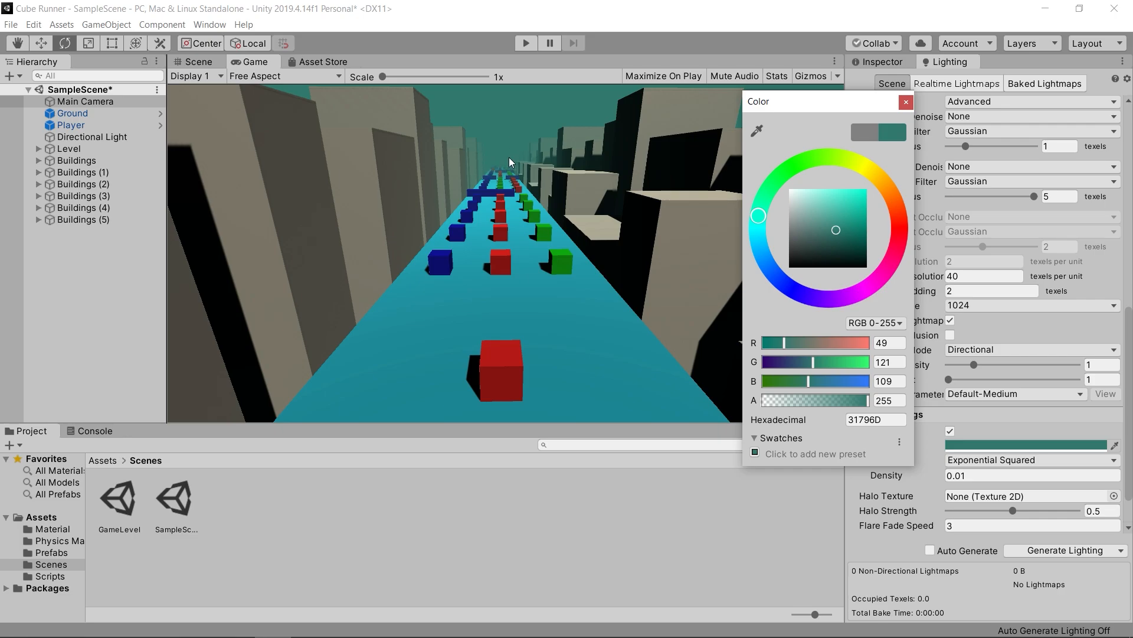
{"action": "left_click", "coordinate": [906, 103]}
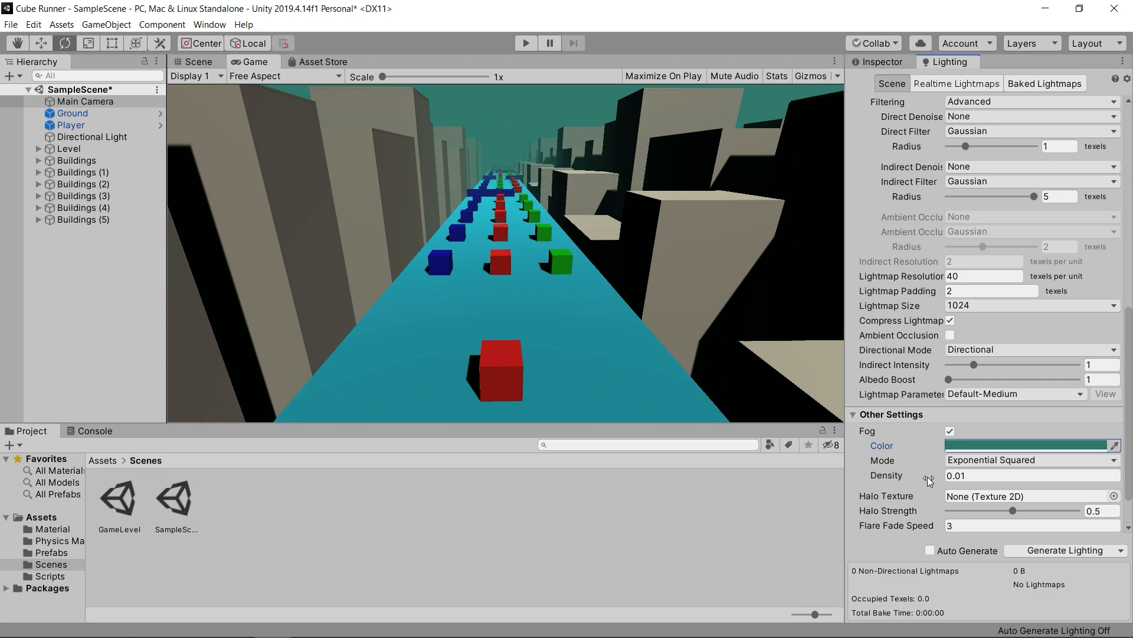
- Set the fog density to 0.03 and play-test the level with the fog
{"action": "left_click", "coordinate": [973, 476]}
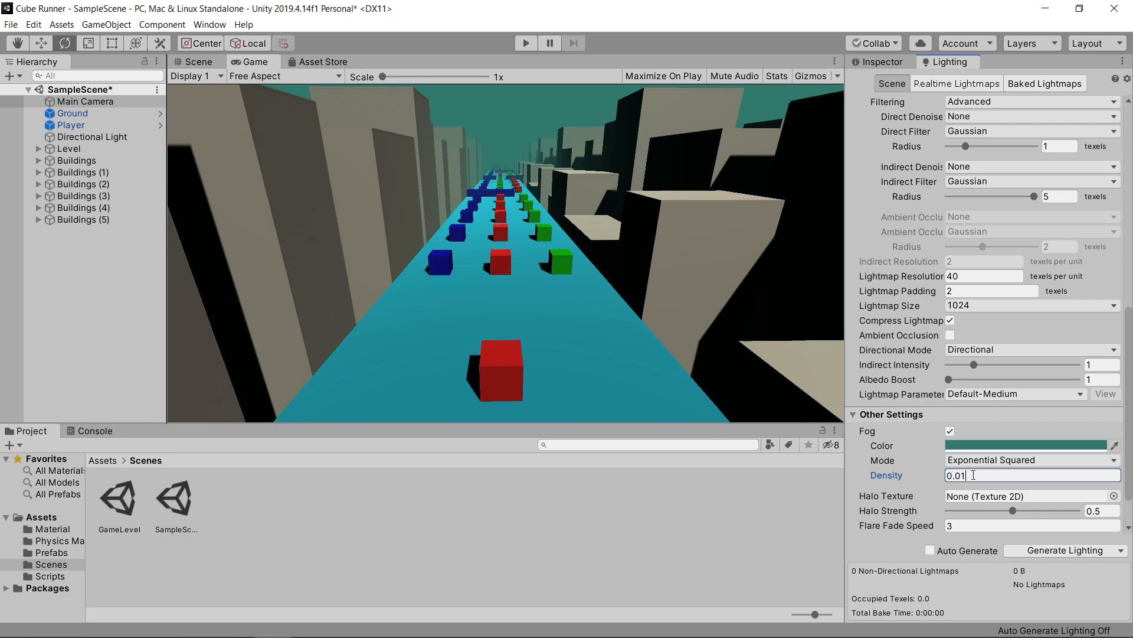
{"action": "key", "text": "BackSpace"}
{"action": "type", "text": "3"}
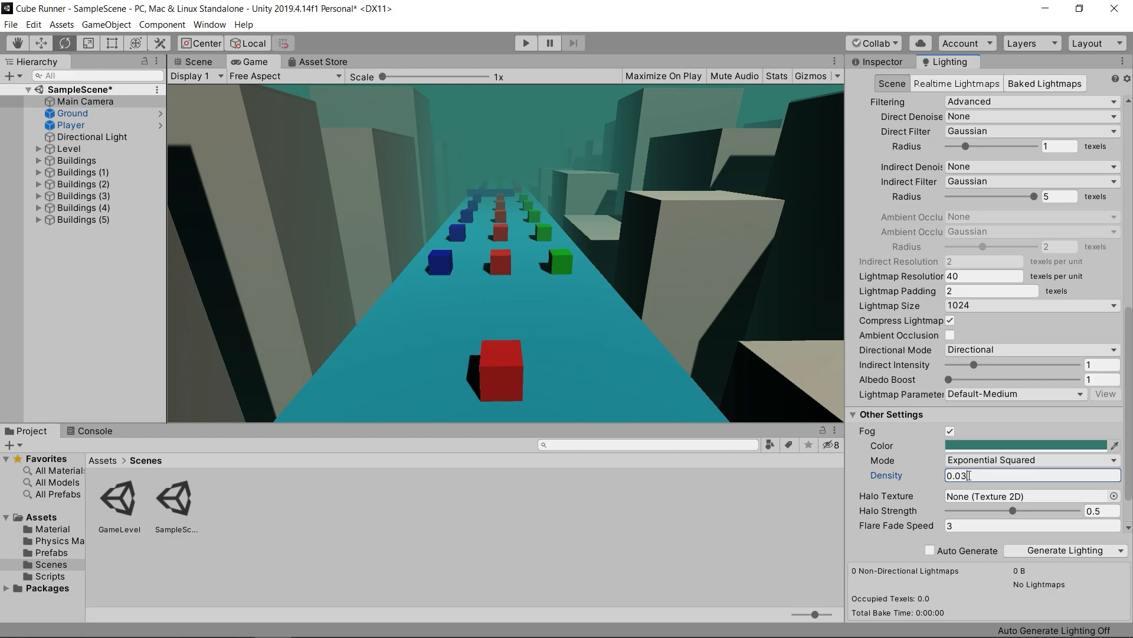
{"action": "left_click", "coordinate": [526, 43]}
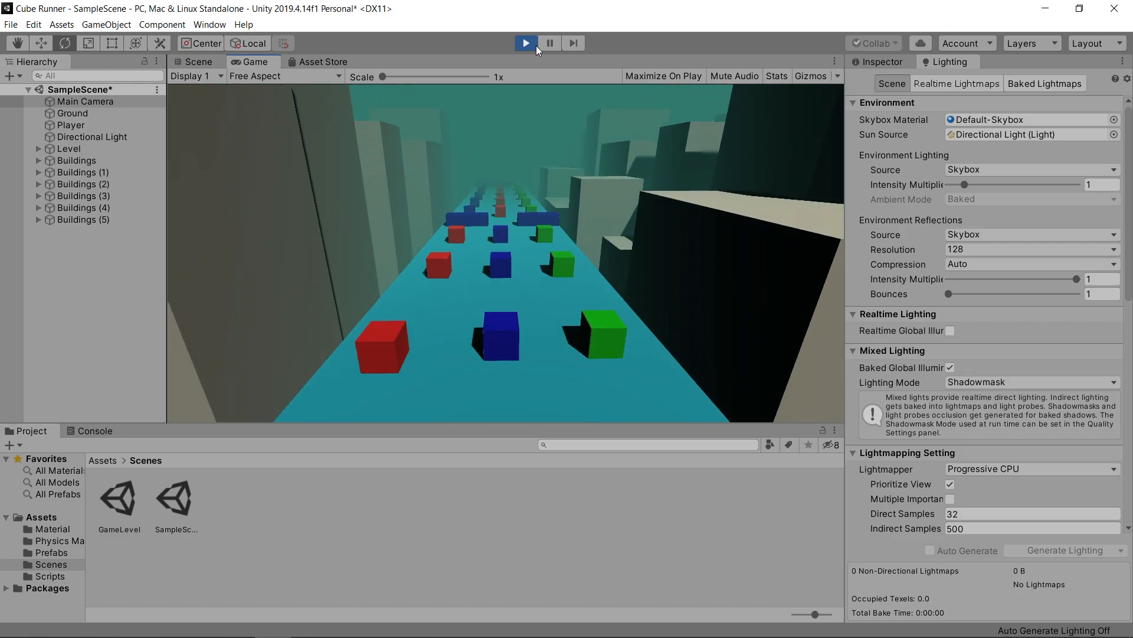
{"action": "left_click", "coordinate": [526, 43]}
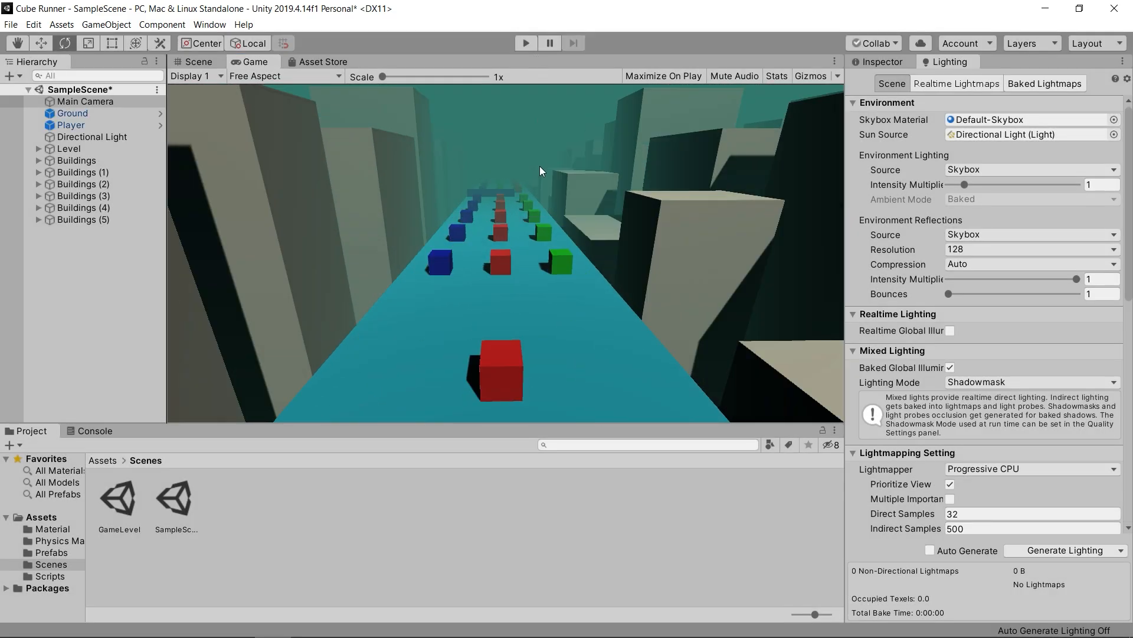